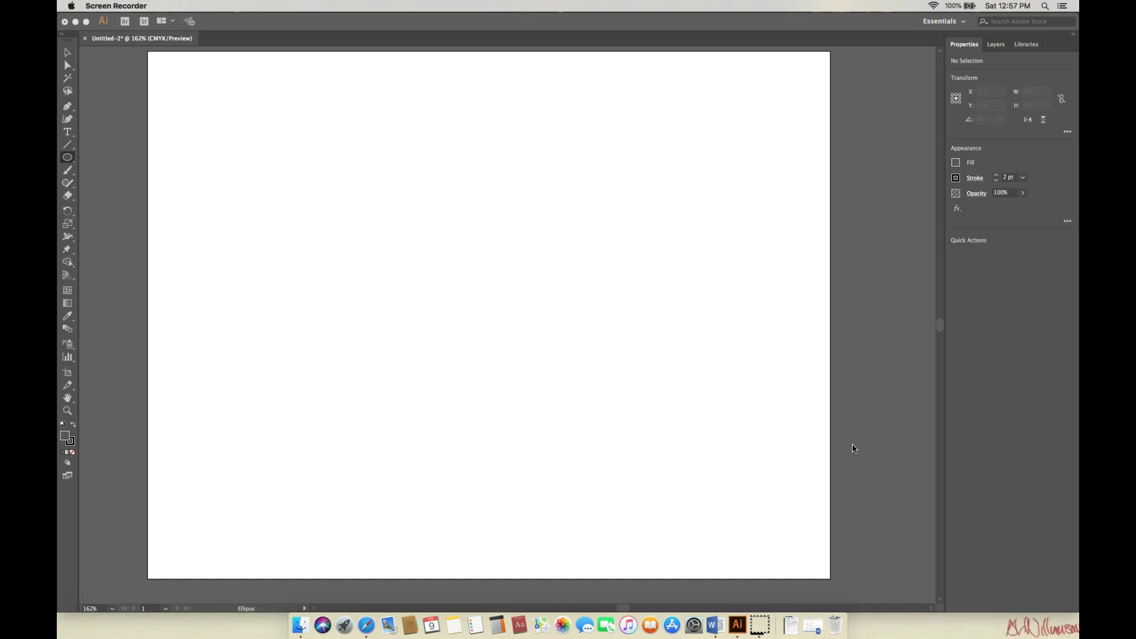
Switch to the Painting workspace and reset the fill and stroke to the default white and black.
{"action": "left_click", "coordinate": [927, 90]}
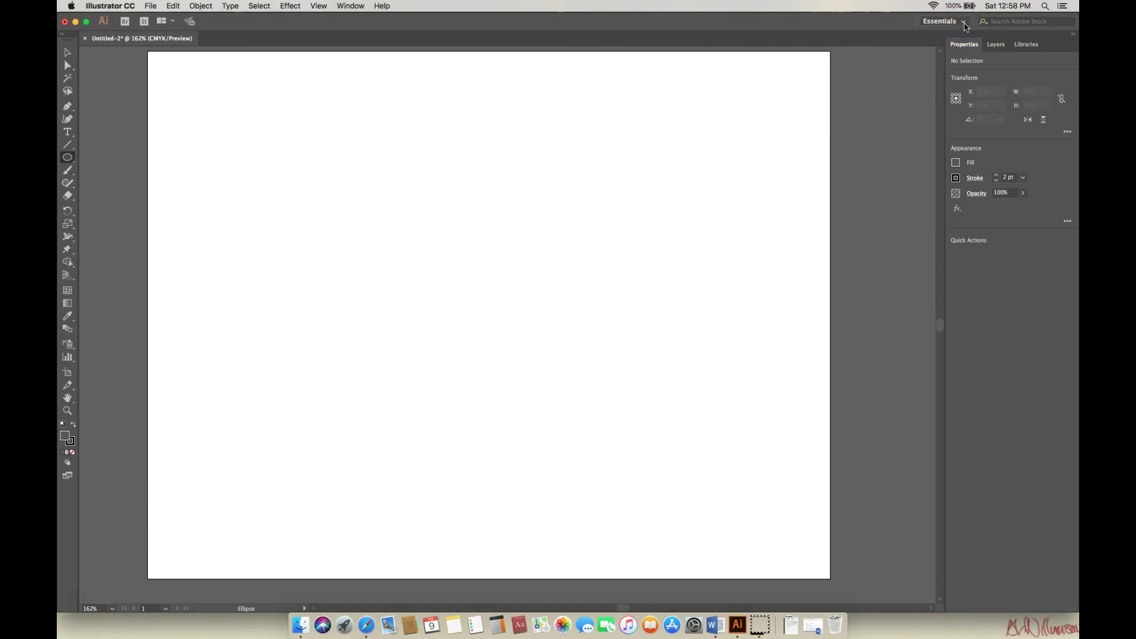
{"action": "left_click", "coordinate": [964, 22]}
{"action": "left_click", "coordinate": [960, 61]}
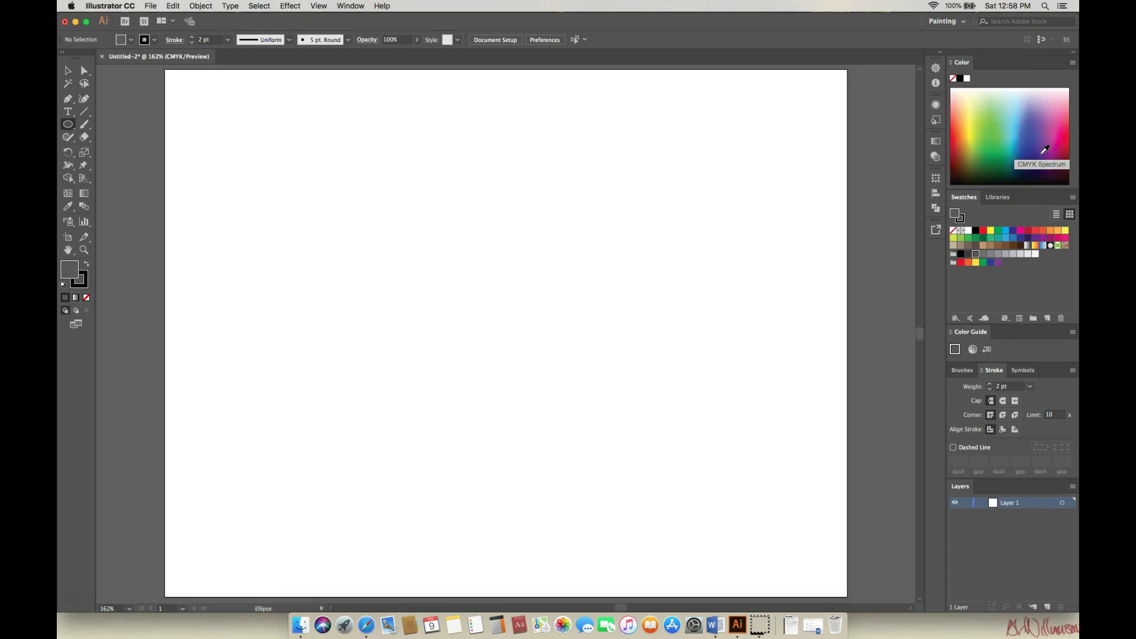
{"action": "left_click", "coordinate": [64, 287]}
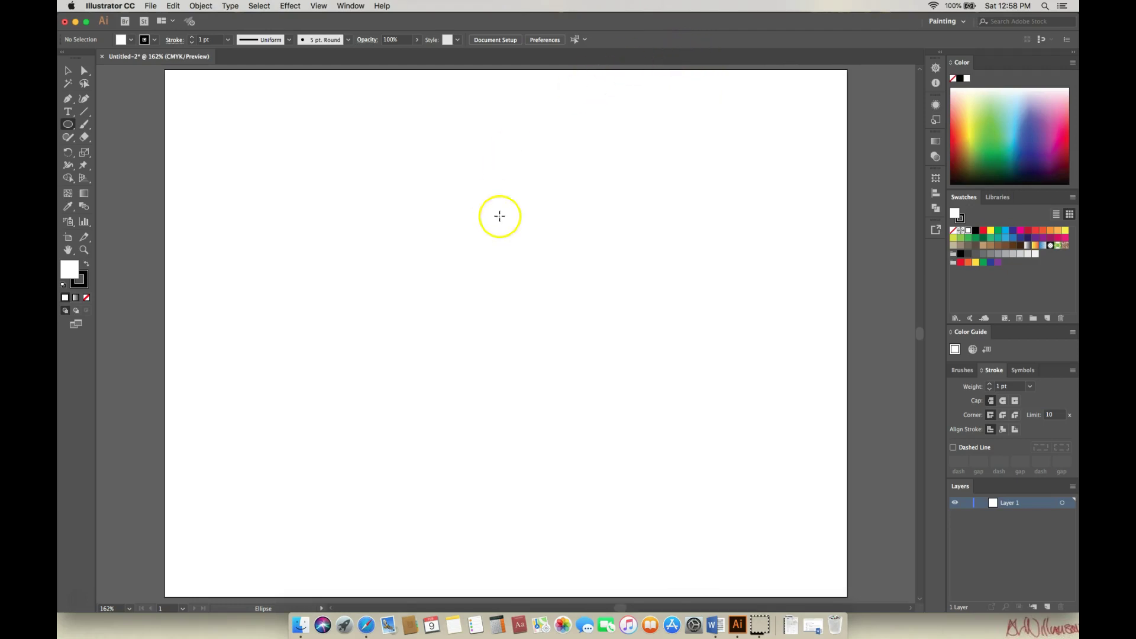
Draw a circle about 2.36 in wide with the Ellipse tool and reposition it in the artboard's upper-left area.
{"action": "left_click", "coordinate": [75, 72]}
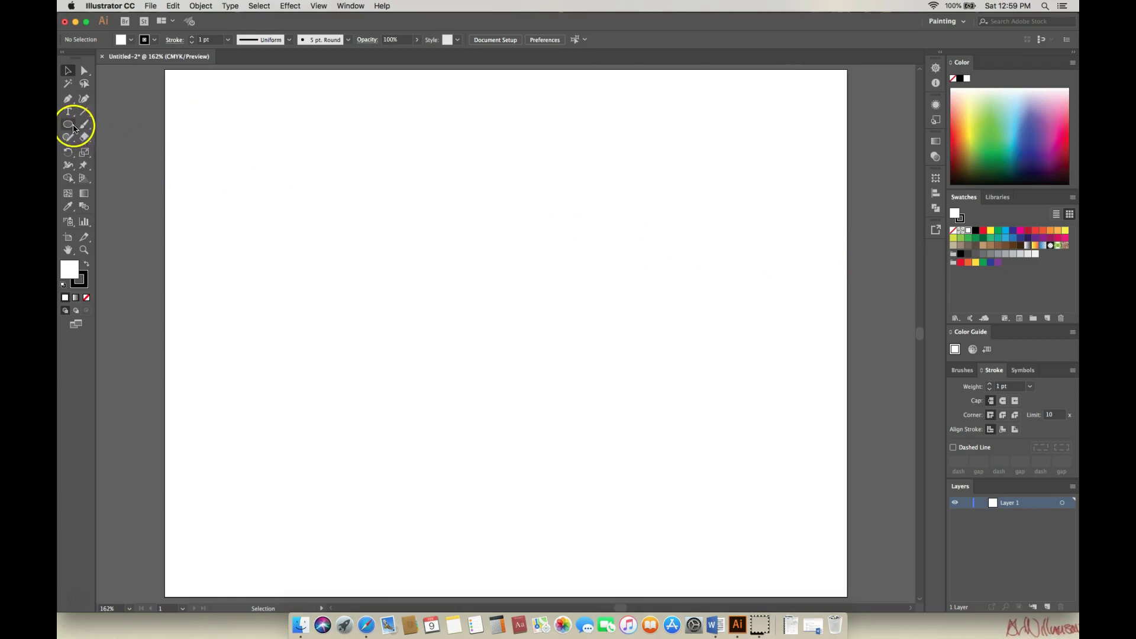
{"action": "left_click", "coordinate": [69, 125]}
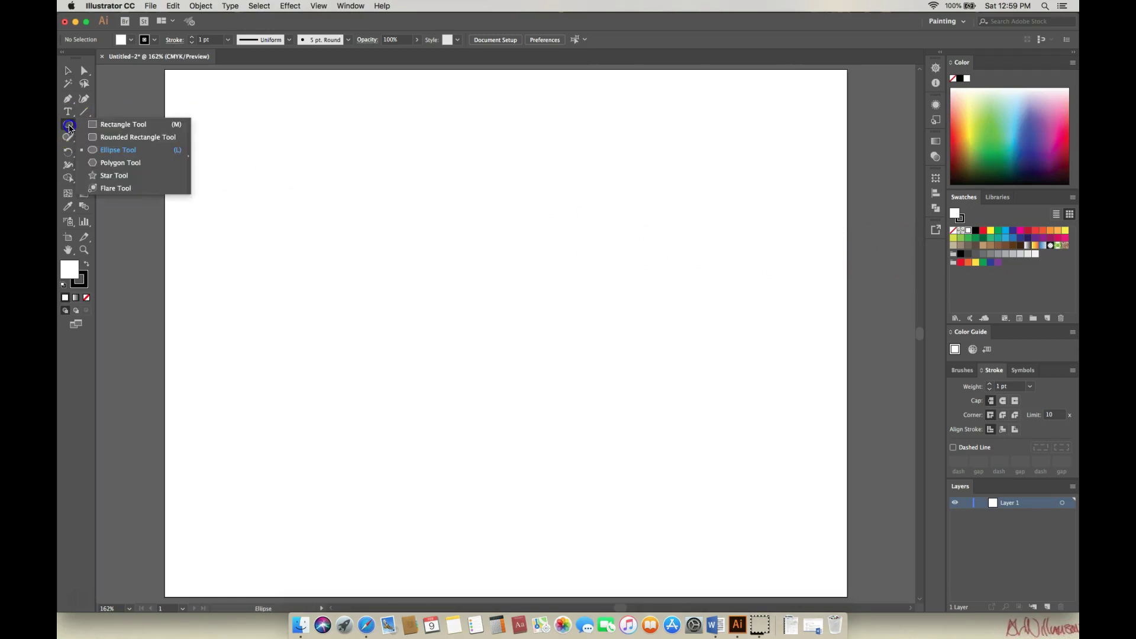
{"action": "left_click", "coordinate": [124, 125]}
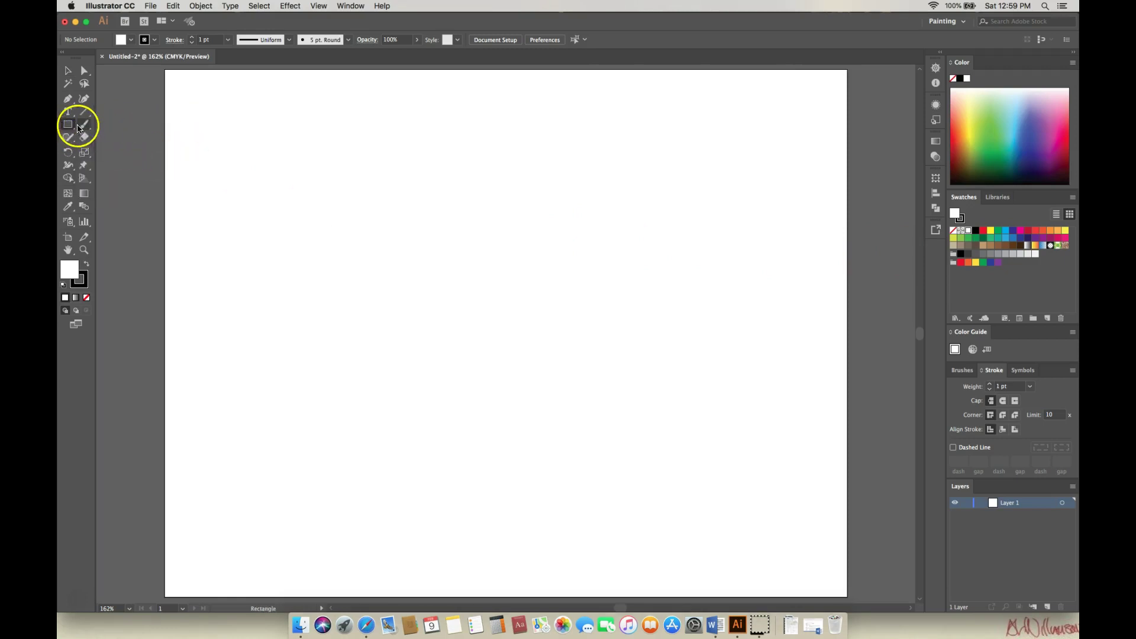
{"action": "left_click_drag", "start_coordinate": [75, 129], "coordinate": [119, 152]}
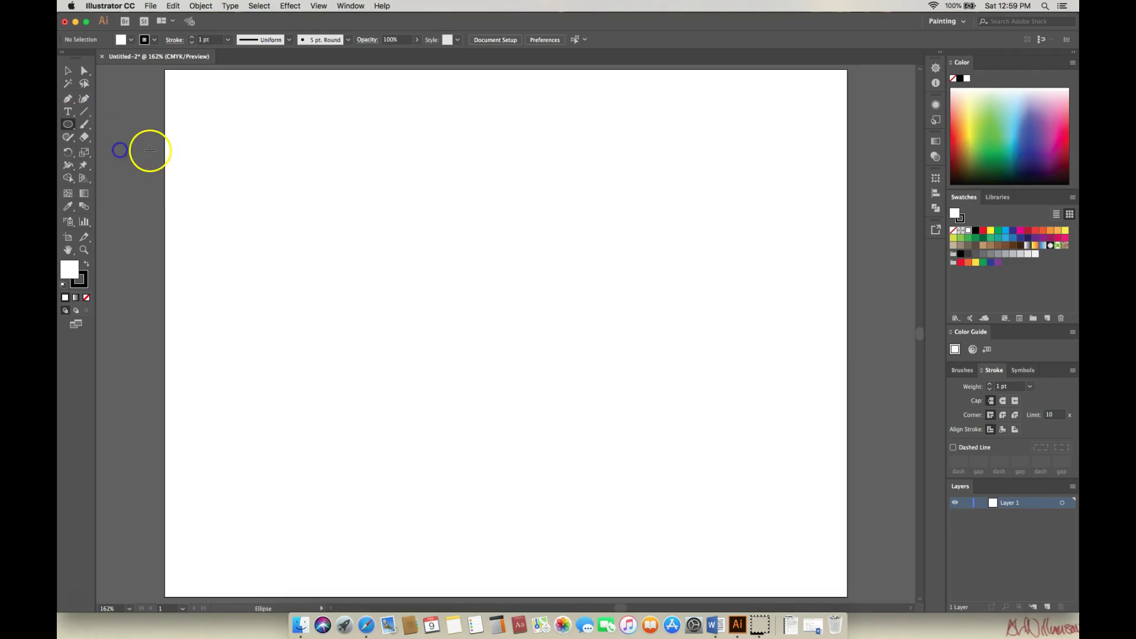
{"action": "left_click_drag", "start_coordinate": [258, 142], "coordinate": [405, 289]}
{"action": "left_click", "coordinate": [68, 69]}
{"action": "left_click_drag", "start_coordinate": [330, 174], "coordinate": [374, 170]}
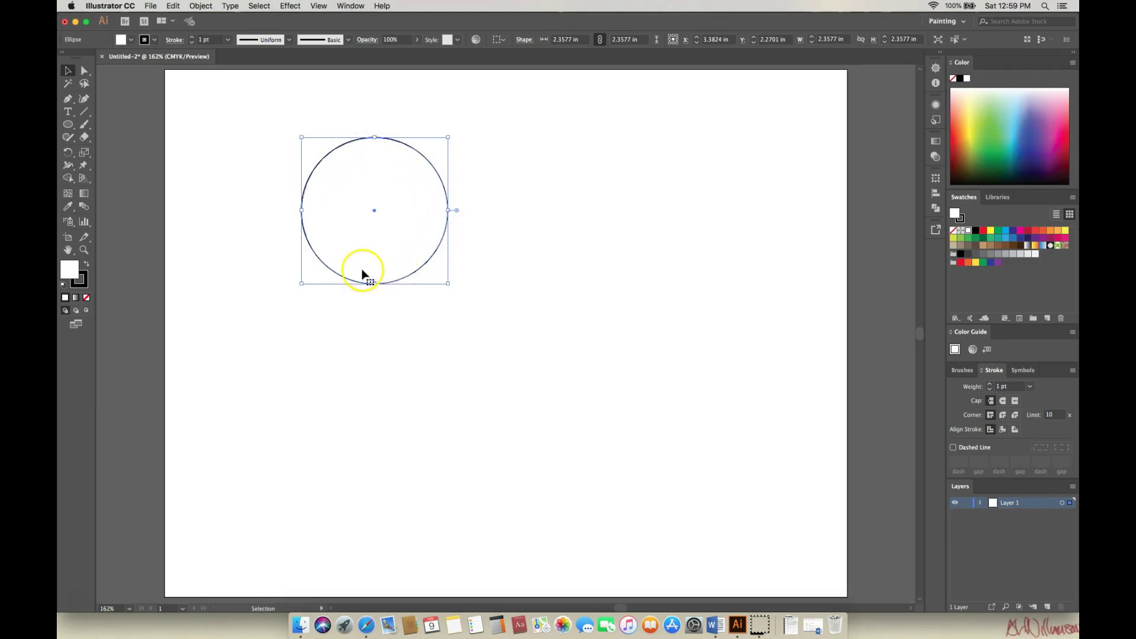
Set the circle's stroke weight to 2 pt and fill it with the dark grey swatch.
{"action": "left_click", "coordinate": [192, 37]}
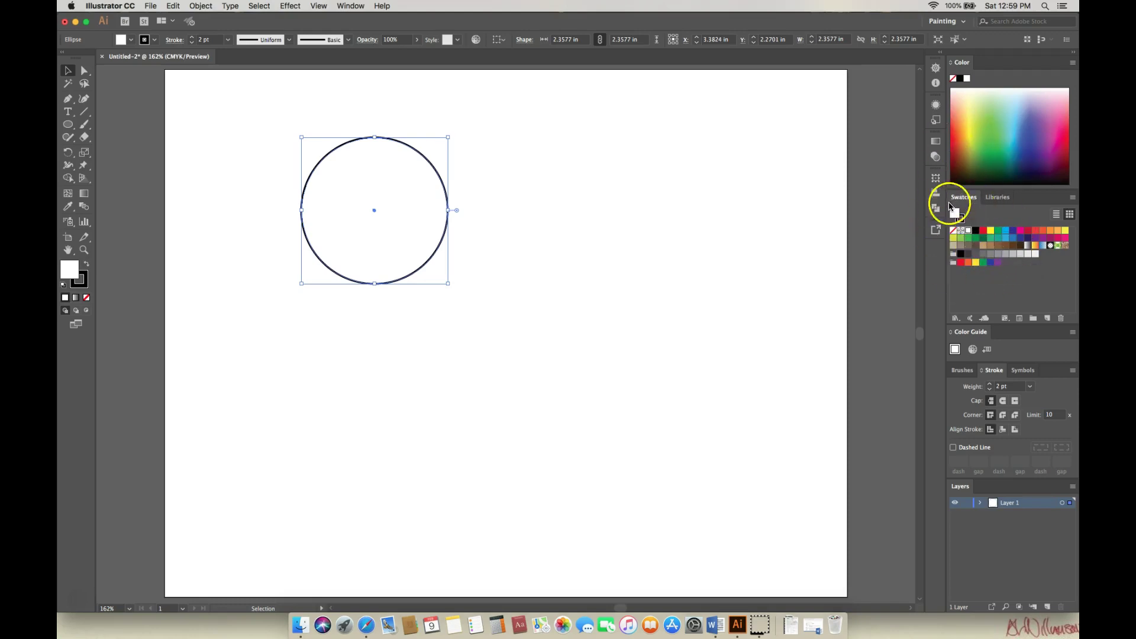
{"action": "left_click", "coordinate": [976, 255]}
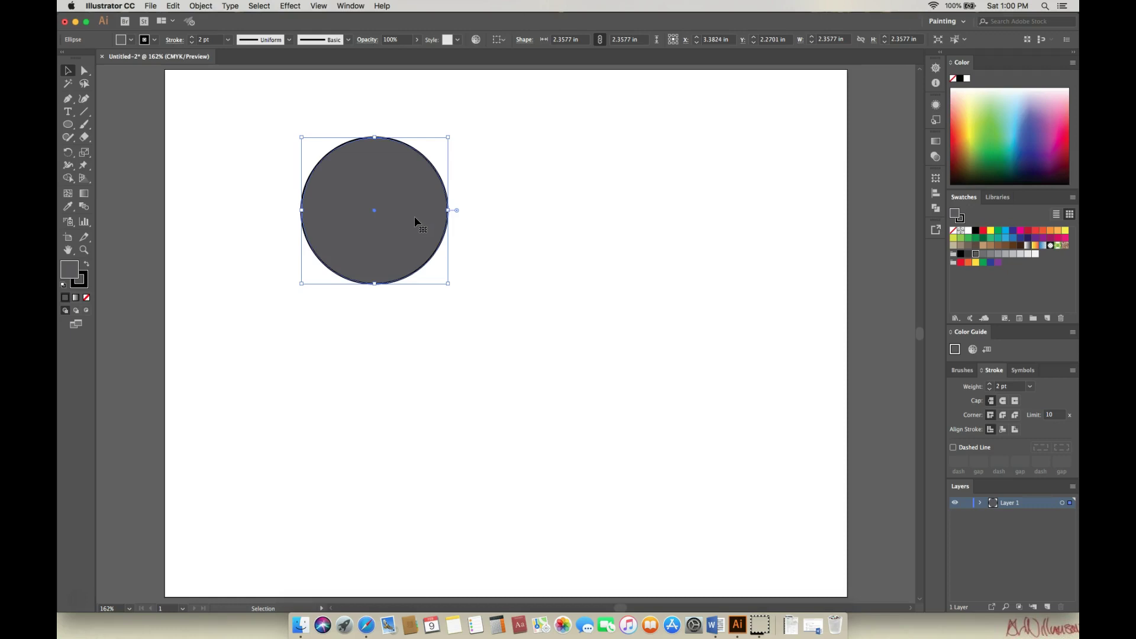
{"action": "left_click", "coordinate": [453, 211]}
{"action": "left_click_drag", "start_coordinate": [454, 212], "coordinate": [774, 164]}
Add a second 2 pt stroke to the circle's appearance and align it to the inside.
{"action": "left_click", "coordinate": [937, 106]}
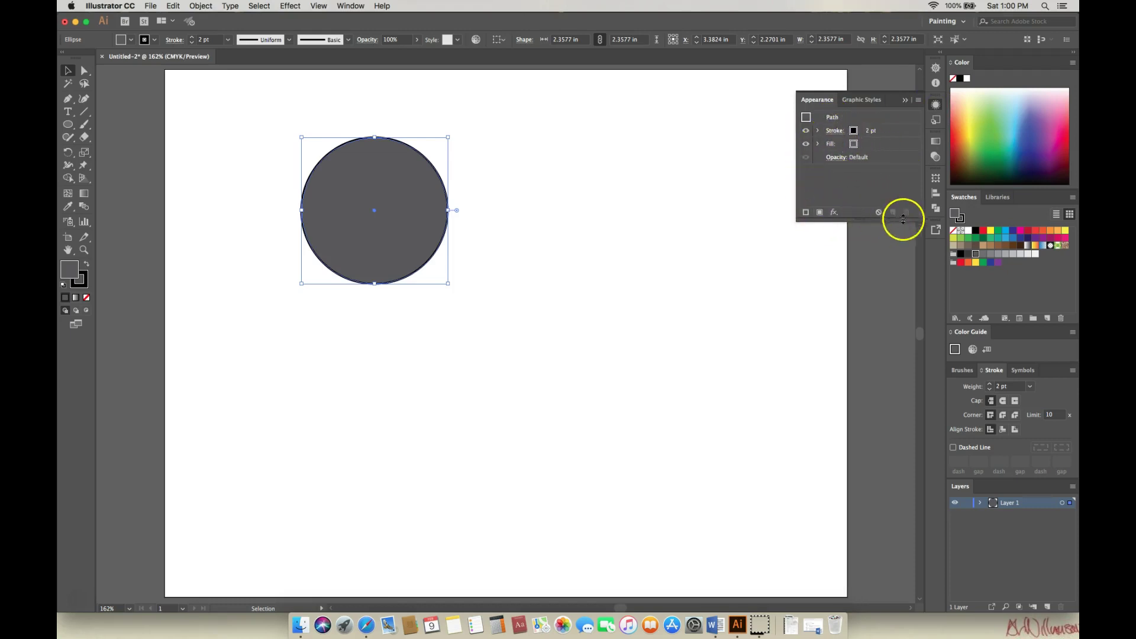
{"action": "left_click", "coordinate": [805, 213]}
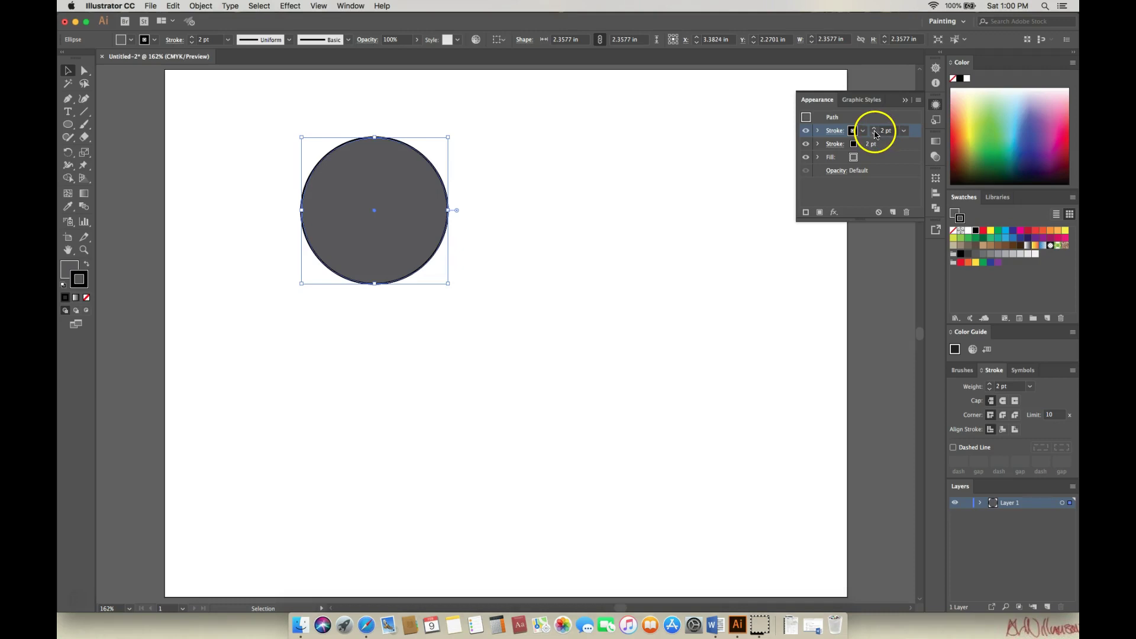
{"action": "left_click", "coordinate": [835, 132]}
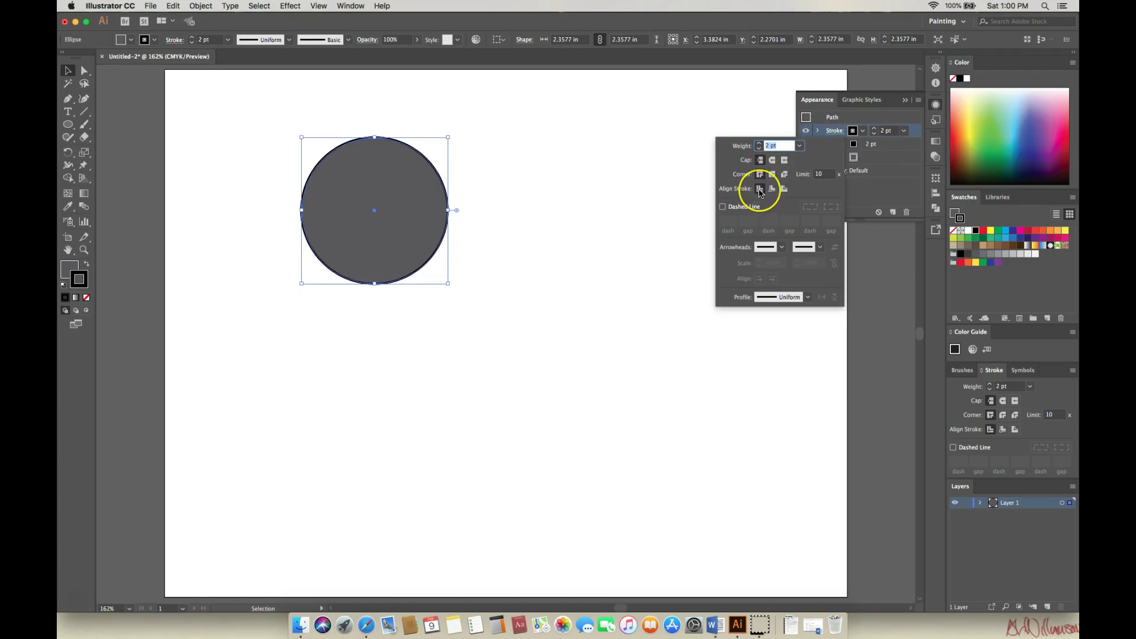
{"action": "left_click", "coordinate": [785, 189]}
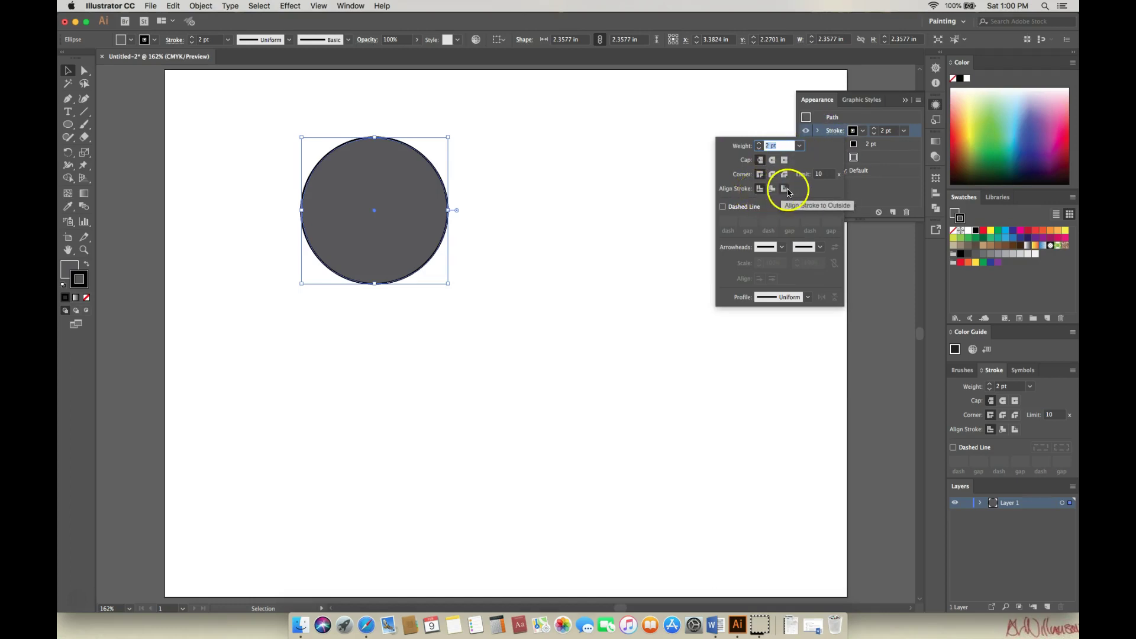
{"action": "left_click", "coordinate": [773, 189]}
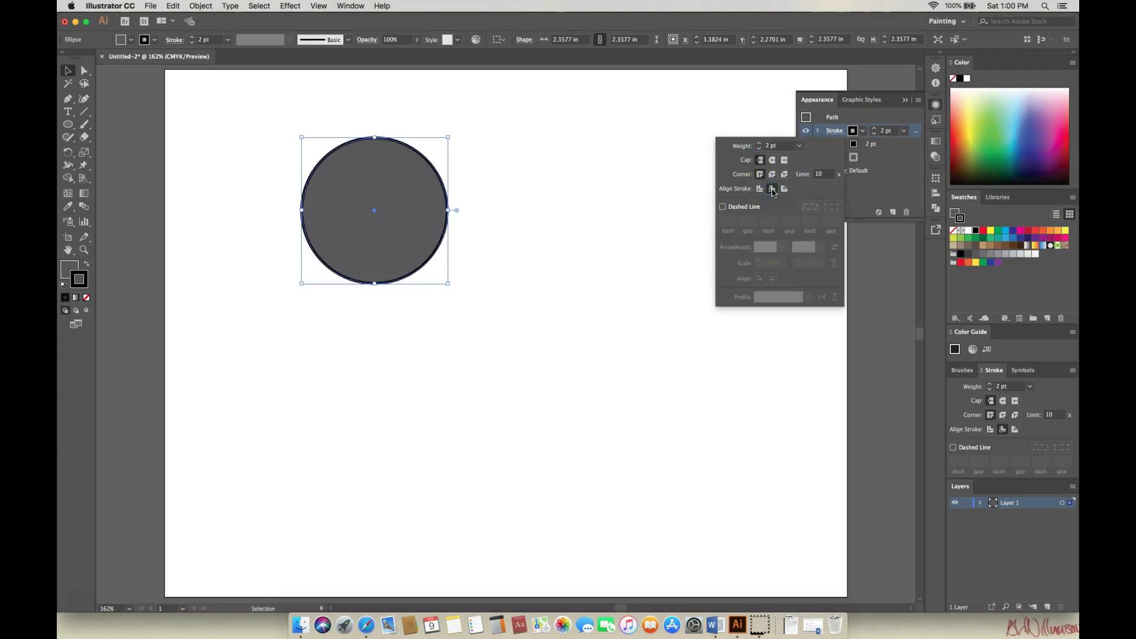
Color the circle's inside stroke with the C=0 M=0 Y=0 K=90 grey swatch.
{"action": "left_click", "coordinate": [849, 135]}
{"action": "left_click", "coordinate": [851, 131]}
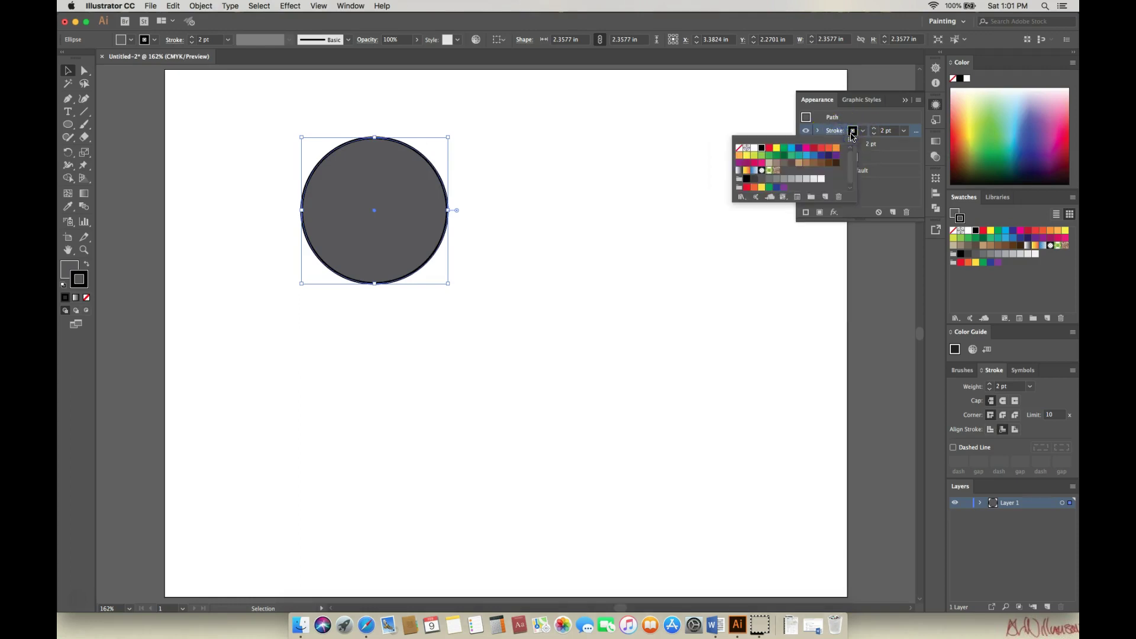
{"action": "left_click", "coordinate": [754, 180]}
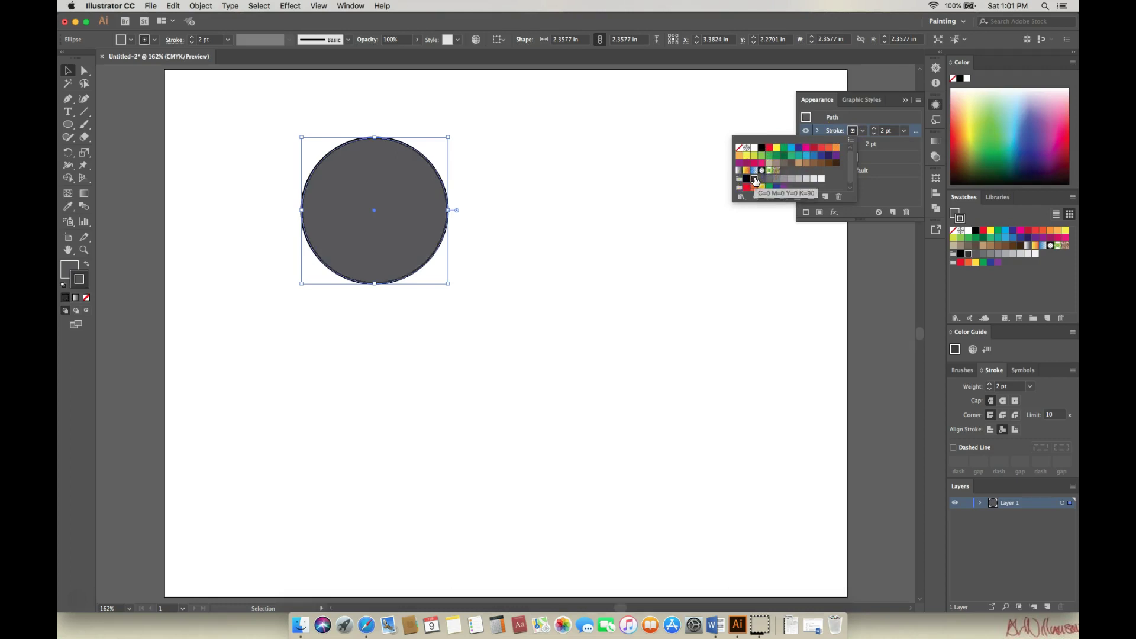
{"action": "left_click", "coordinate": [709, 180]}
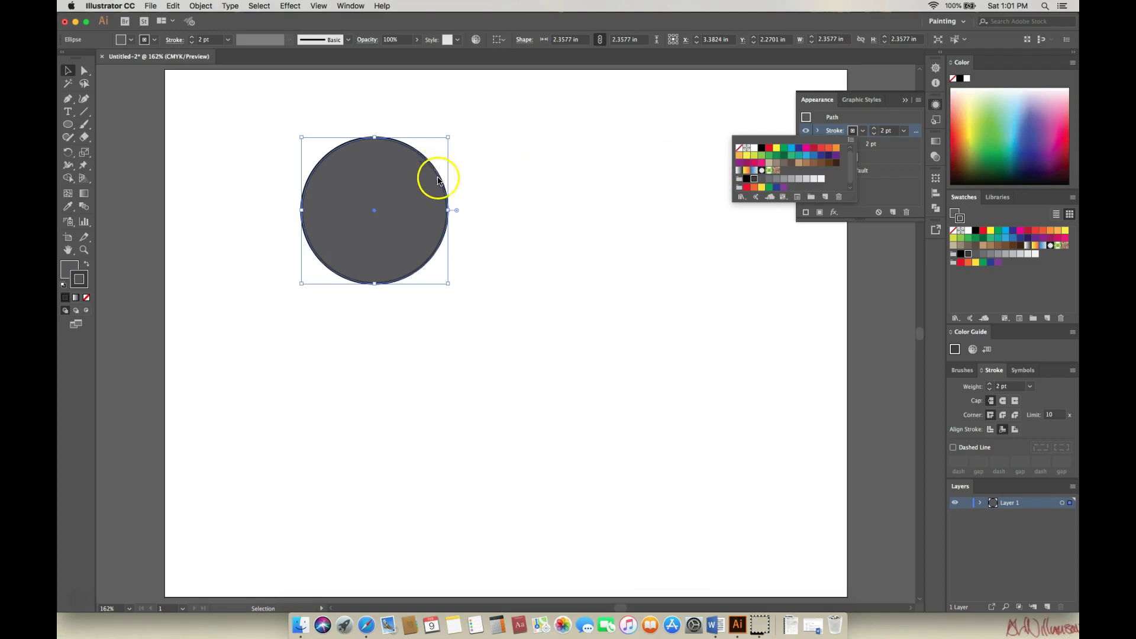
{"action": "left_click", "coordinate": [864, 122]}
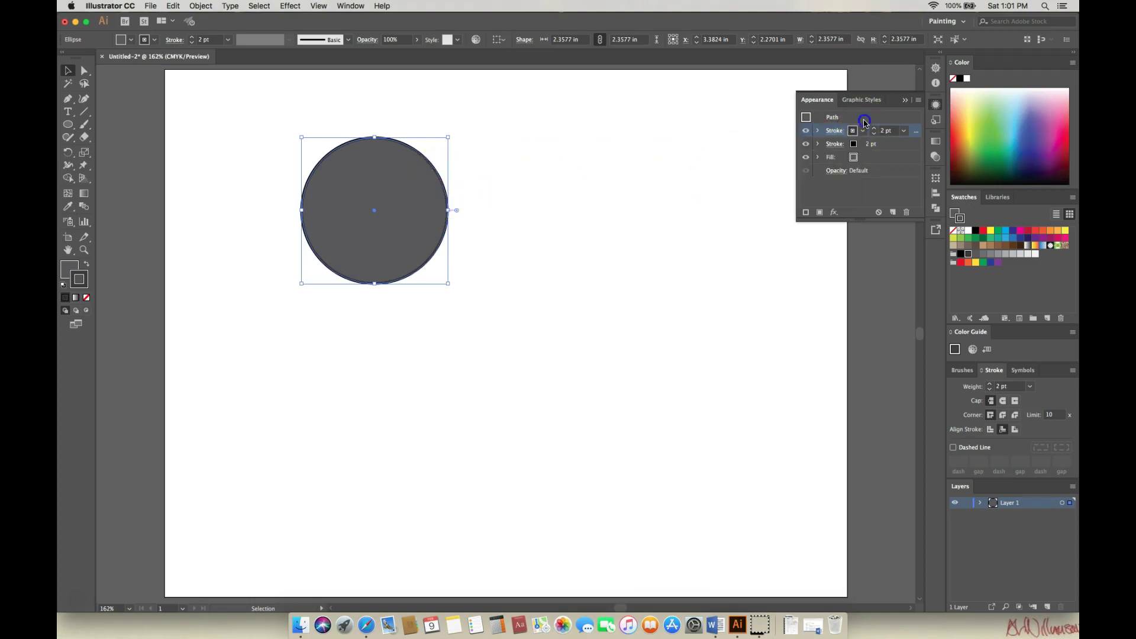
Align the circle's black 2 pt stroke to the outside and deselect the circle.
{"action": "left_click", "coordinate": [856, 146]}
{"action": "left_click", "coordinate": [841, 146]}
{"action": "left_click", "coordinate": [840, 146]}
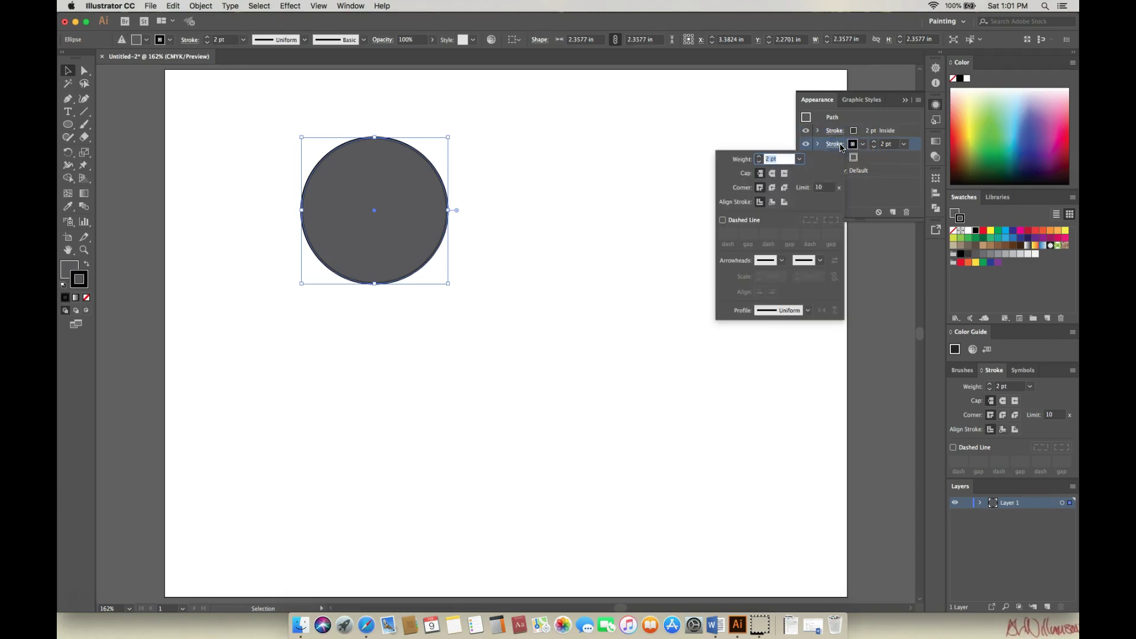
{"action": "left_click", "coordinate": [785, 203]}
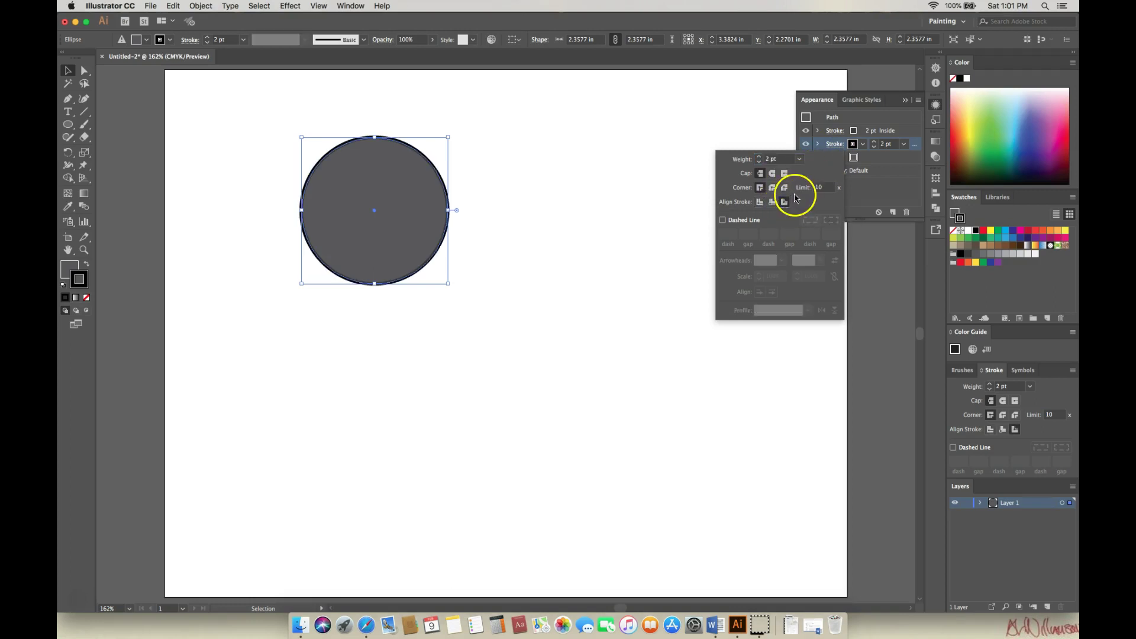
{"action": "left_click", "coordinate": [895, 188]}
{"action": "left_click", "coordinate": [649, 180]}
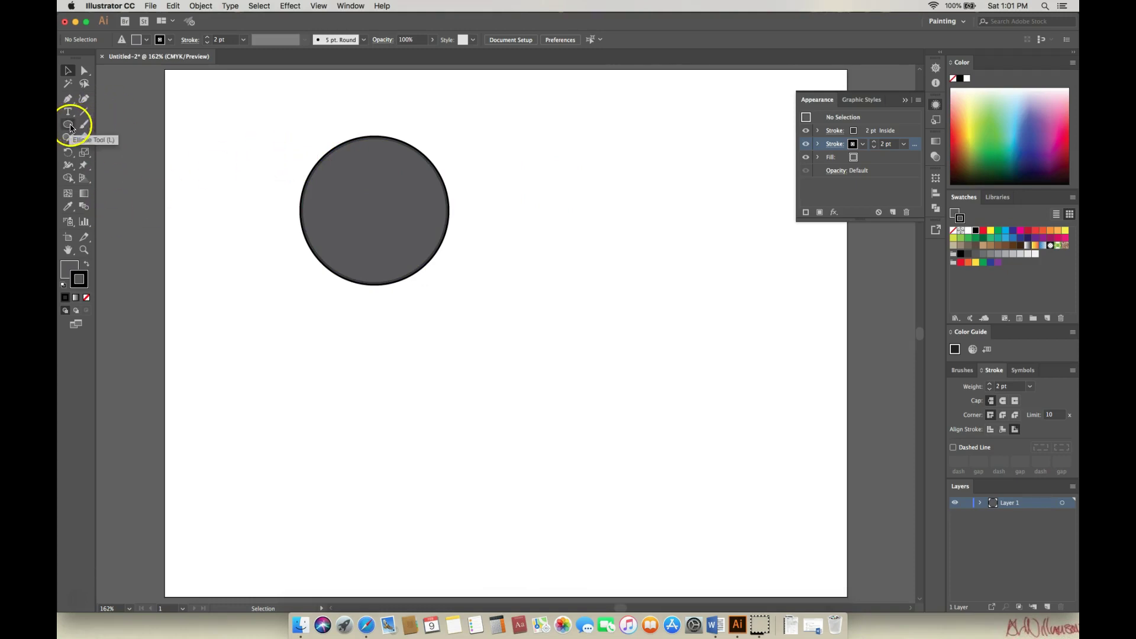
Draw a rounded rectangle about 1.27 in wide and 2.14 in tall just below the circle.
{"action": "left_click_drag", "start_coordinate": [69, 127], "coordinate": [98, 127]}
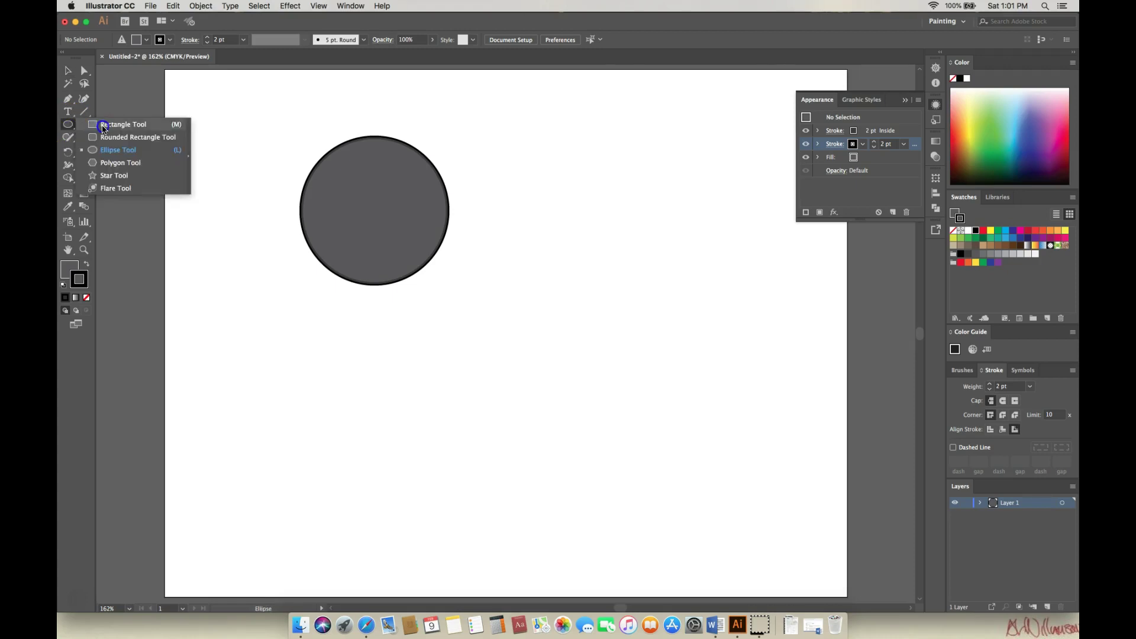
{"action": "left_click_drag", "start_coordinate": [103, 128], "coordinate": [107, 139]}
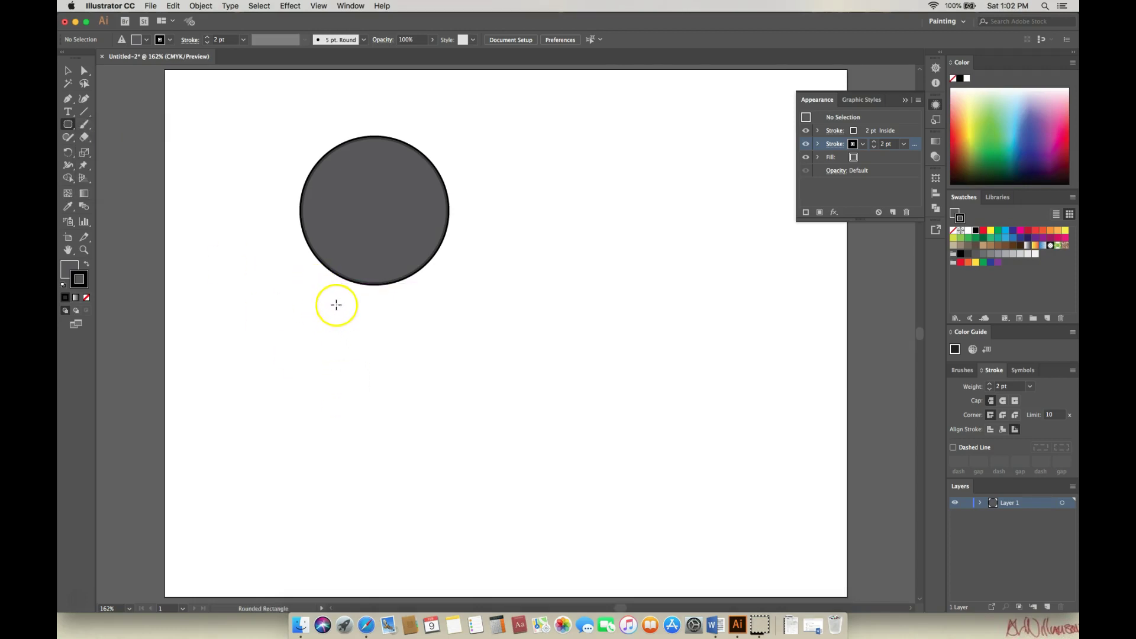
{"action": "left_click_drag", "start_coordinate": [338, 300], "coordinate": [418, 430]}
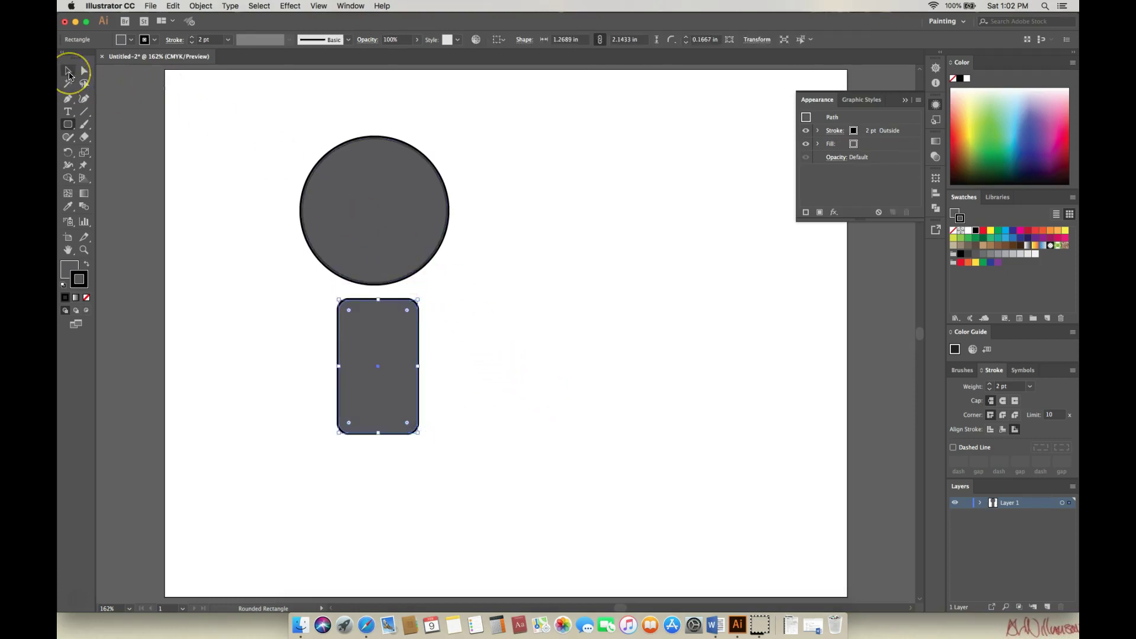
Move the rounded rectangle up to overlap the circle's lower edge and shorten it to about 2.04 in.
{"action": "left_click", "coordinate": [69, 74]}
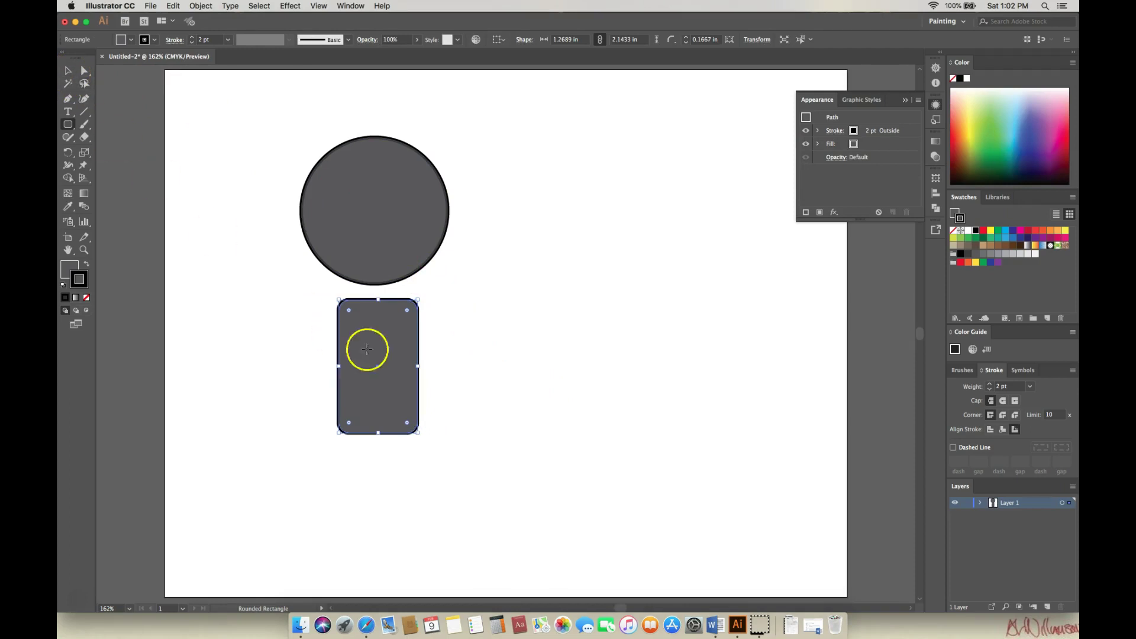
{"action": "left_click", "coordinate": [68, 71]}
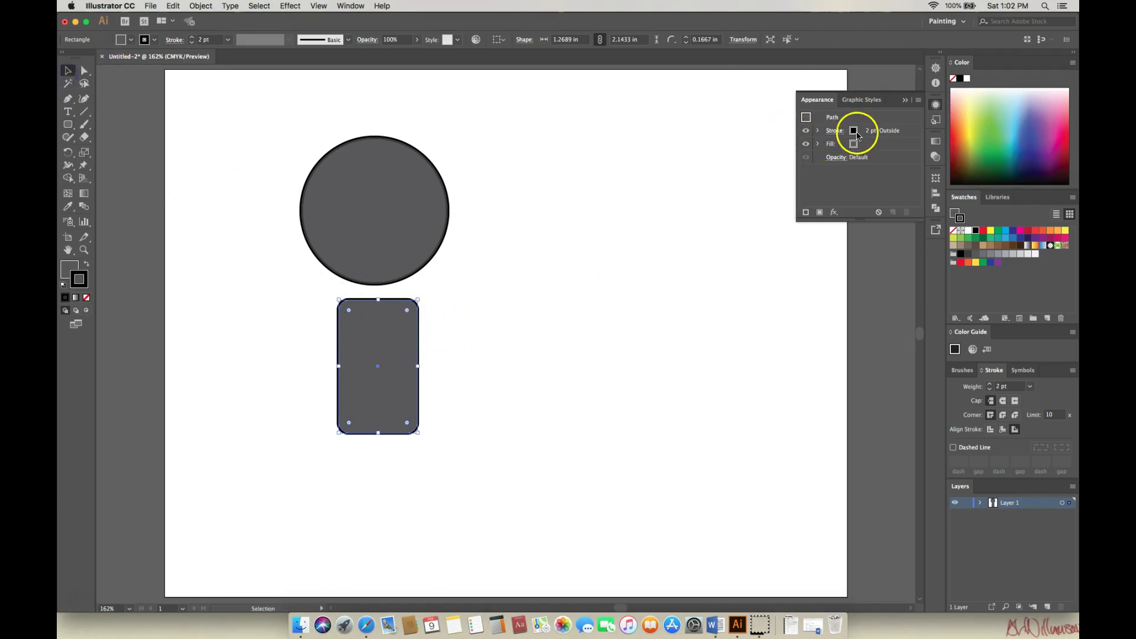
{"action": "left_click_drag", "start_coordinate": [391, 324], "coordinate": [386, 289]}
{"action": "left_click", "coordinate": [393, 330]}
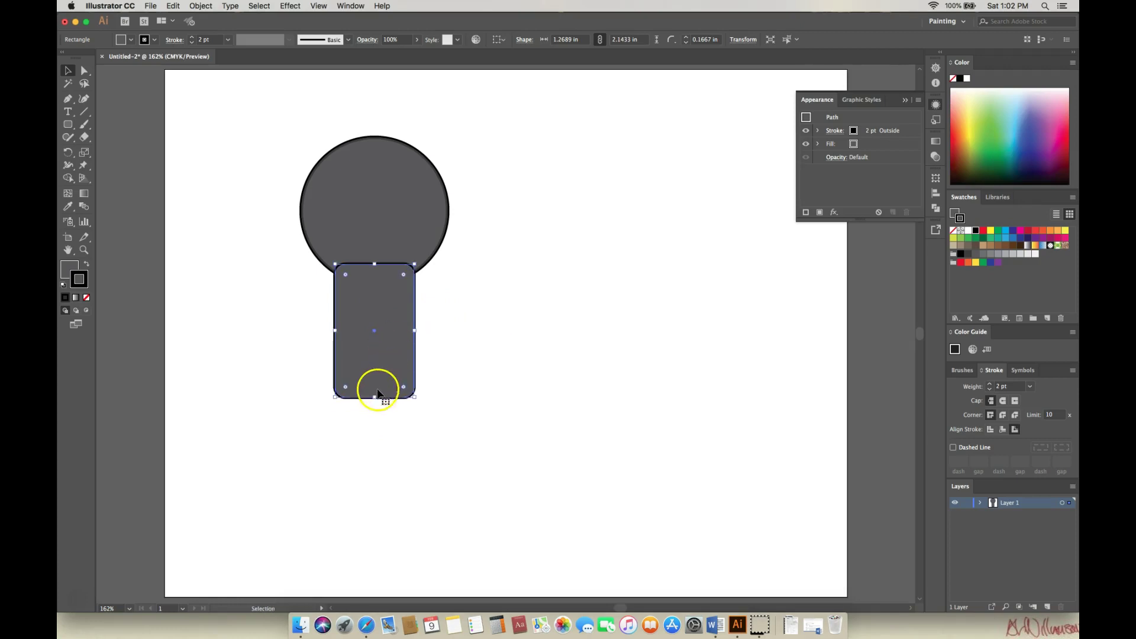
{"action": "left_click_drag", "start_coordinate": [373, 397], "coordinate": [375, 387]}
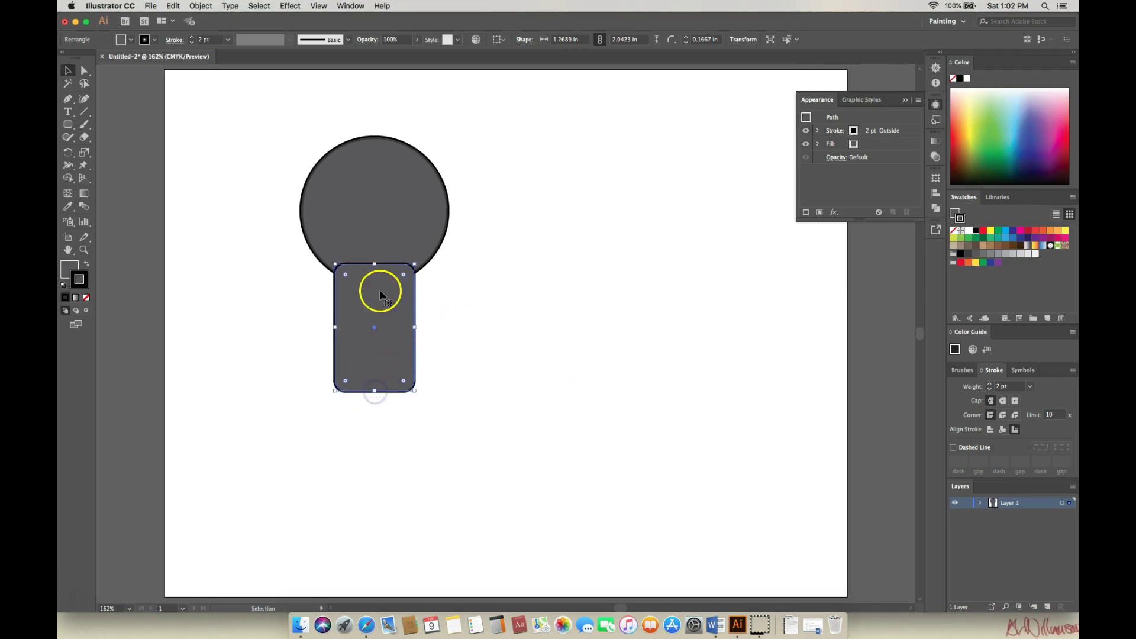
Round the rectangle's corners to about 0.46 in and refit it over the circle's lower edge at about 1.90 in tall.
{"action": "left_click_drag", "start_coordinate": [380, 300], "coordinate": [428, 331]}
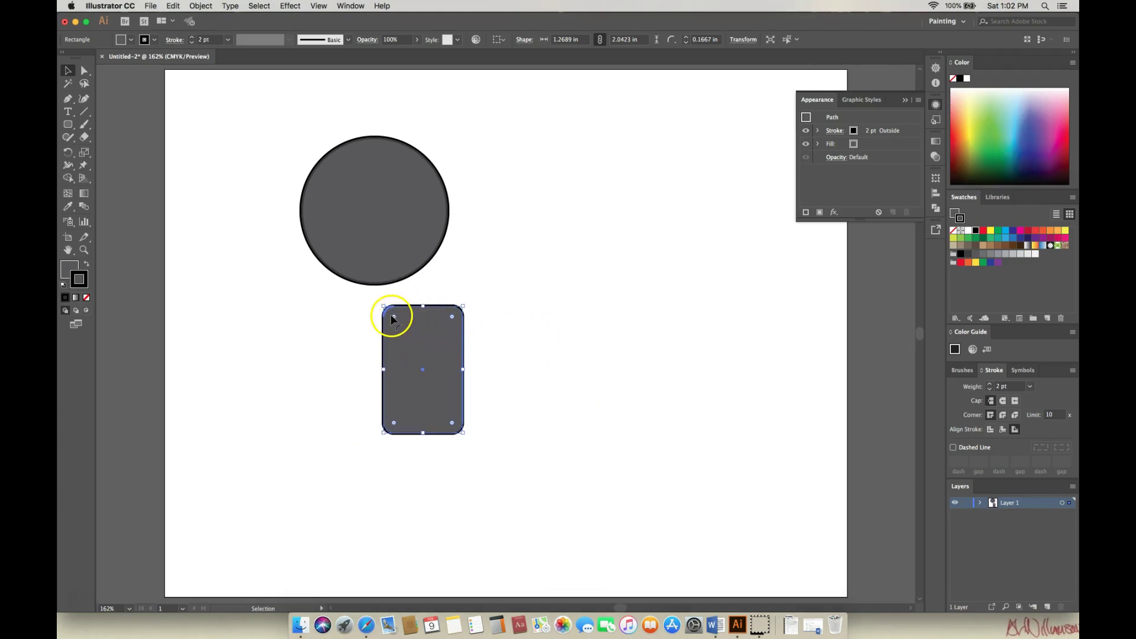
{"action": "left_click_drag", "start_coordinate": [395, 320], "coordinate": [436, 336]}
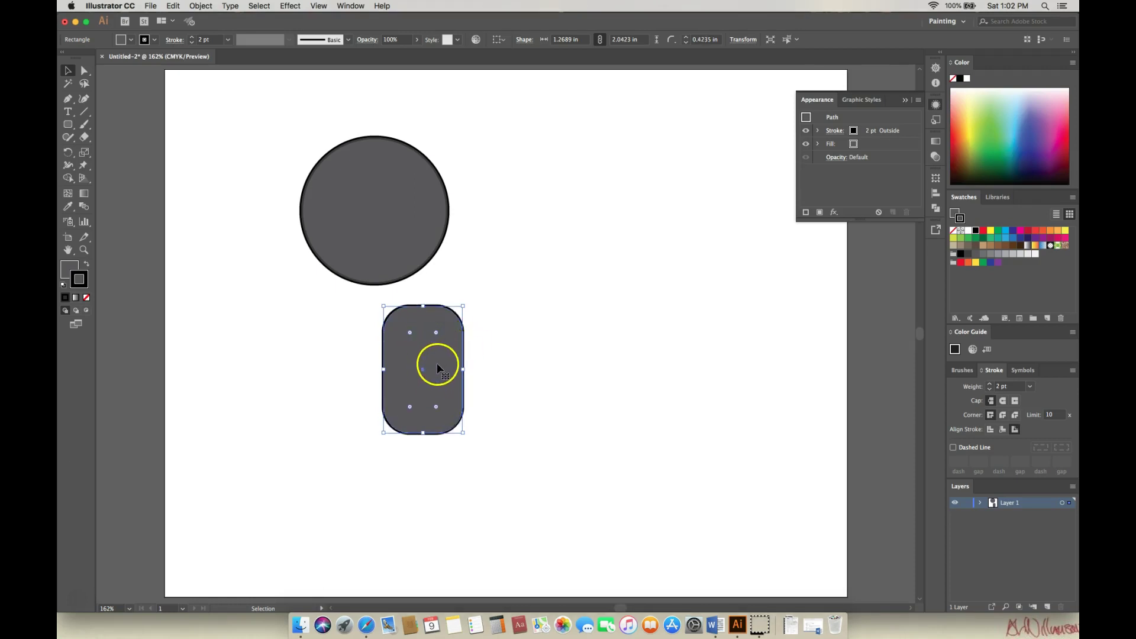
{"action": "left_click_drag", "start_coordinate": [410, 332], "coordinate": [404, 306]}
{"action": "left_click_drag", "start_coordinate": [379, 396], "coordinate": [381, 387]}
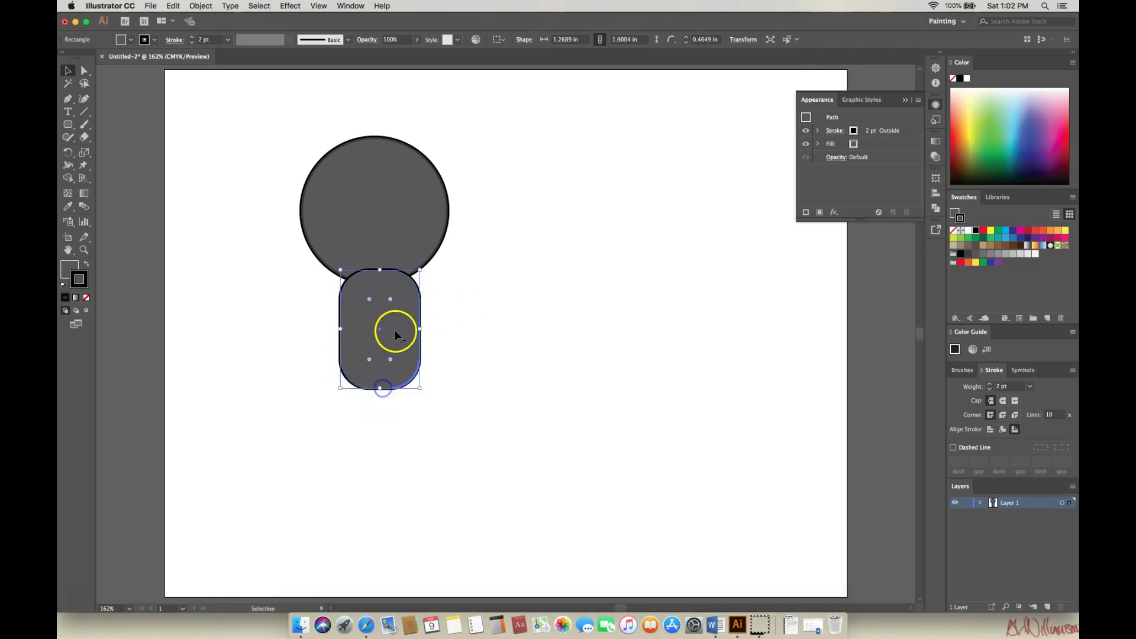
{"action": "left_click_drag", "start_coordinate": [397, 327], "coordinate": [396, 323]}
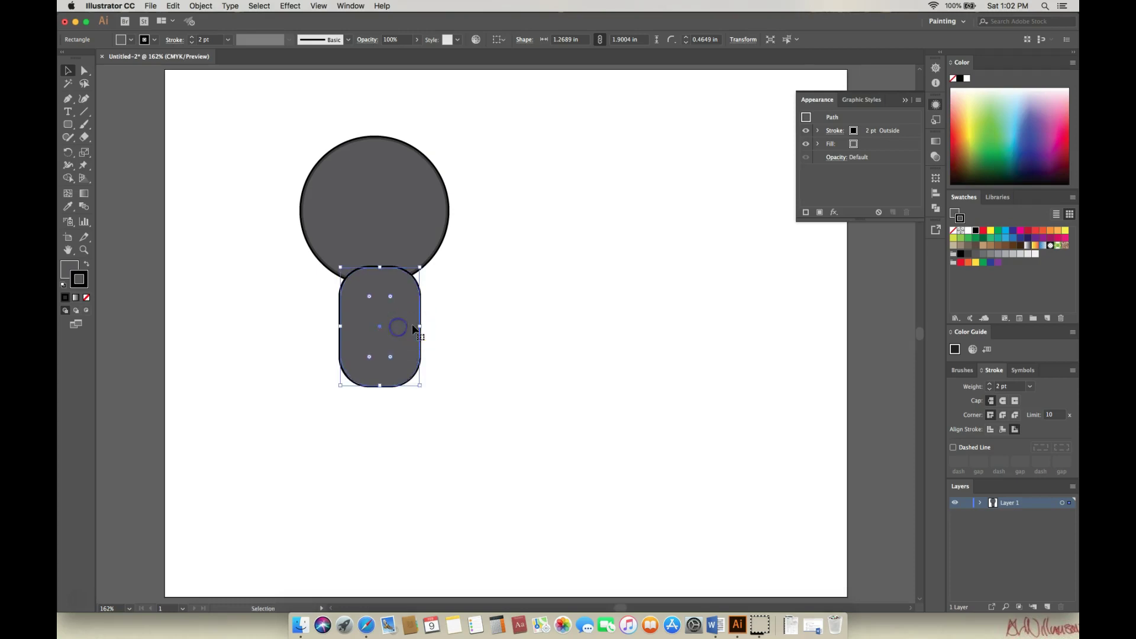
Bring the circle to the front and centre the rounded rectangle horizontally beneath it.
{"action": "left_click_drag", "start_coordinate": [406, 203], "coordinate": [405, 203]}
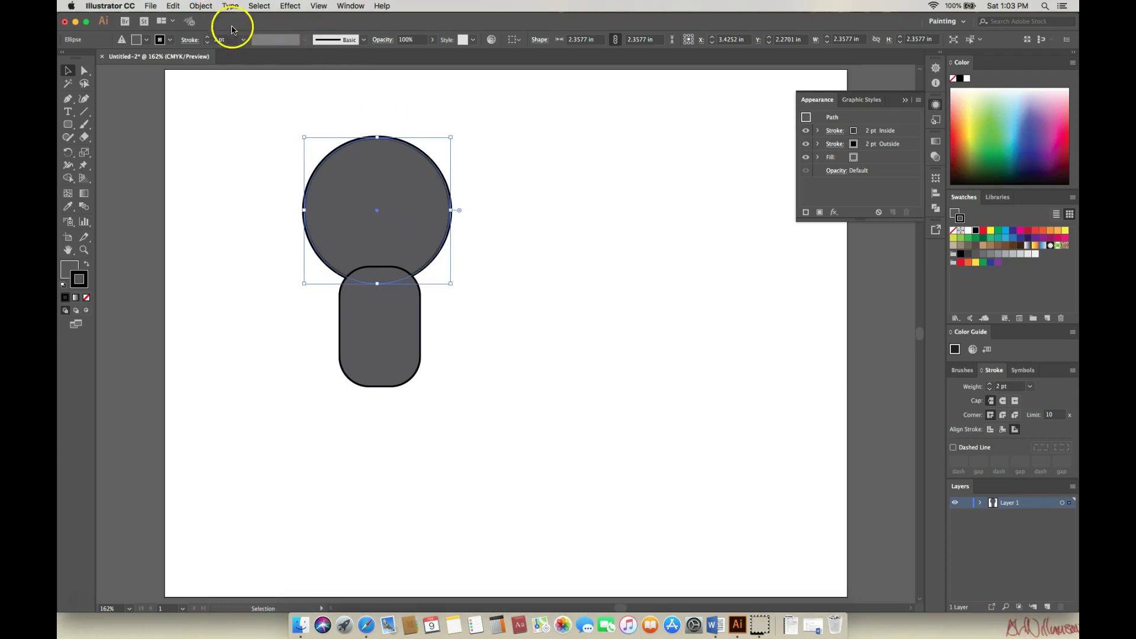
{"action": "left_click", "coordinate": [201, 6]}
{"action": "mouse_move", "coordinate": [260, 29]}
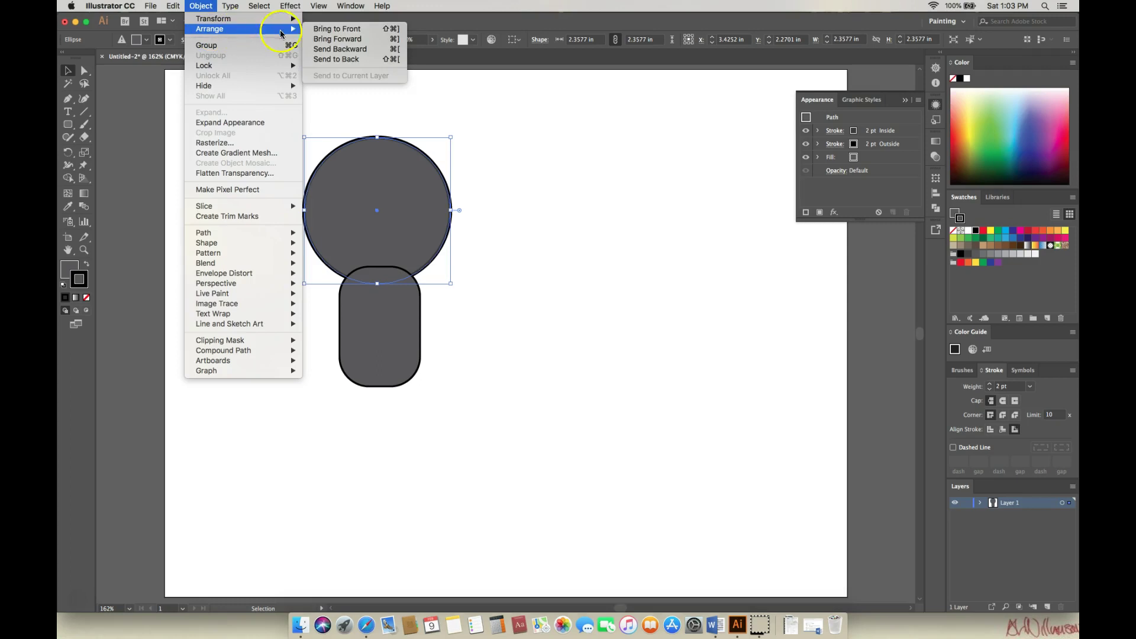
{"action": "left_click", "coordinate": [322, 31]}
{"action": "left_click", "coordinate": [558, 186]}
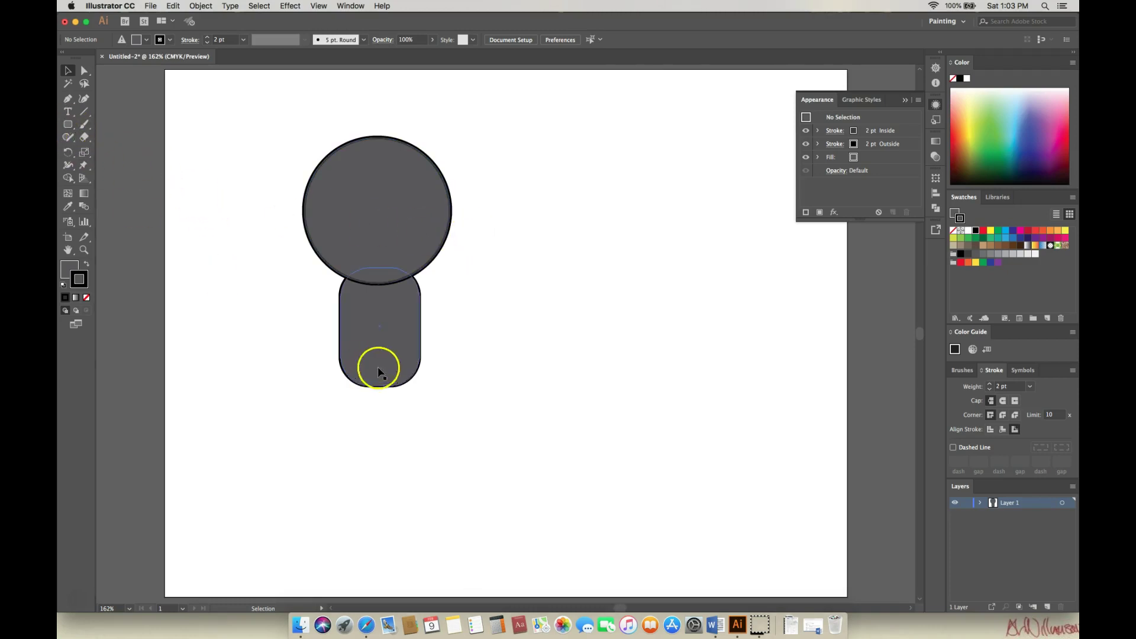
{"action": "left_click", "coordinate": [395, 312]}
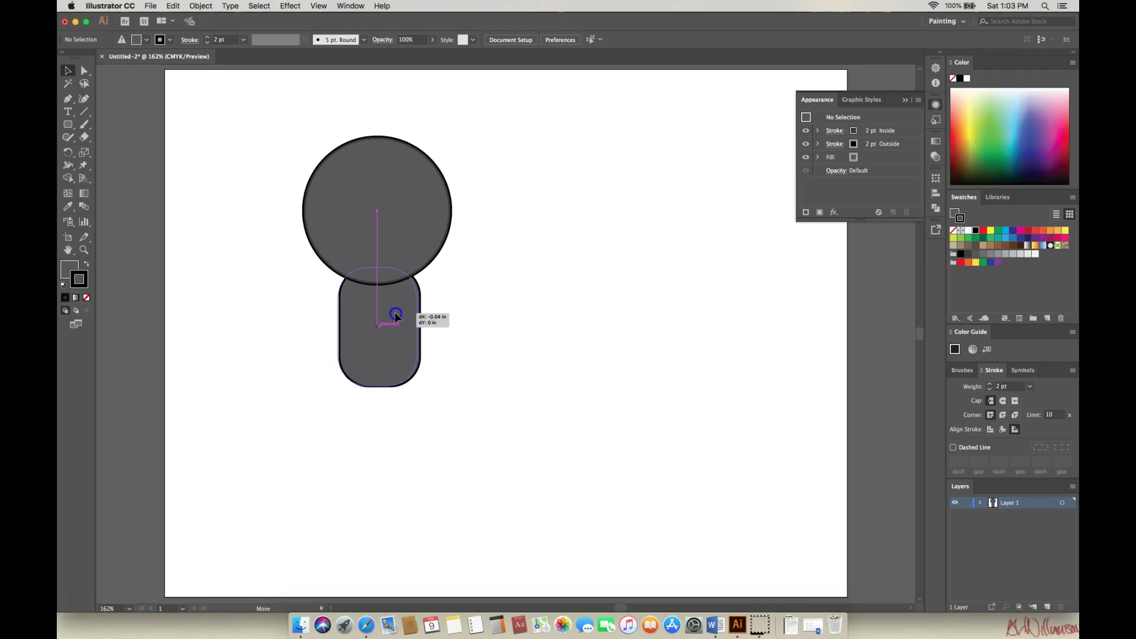
{"action": "left_click_drag", "start_coordinate": [395, 312], "coordinate": [393, 313]}
Draw a rounded rectangle about 0.49 in wide and 1.53 in tall, tilted against the body's upper left side as an arm.
{"action": "left_click", "coordinate": [71, 129]}
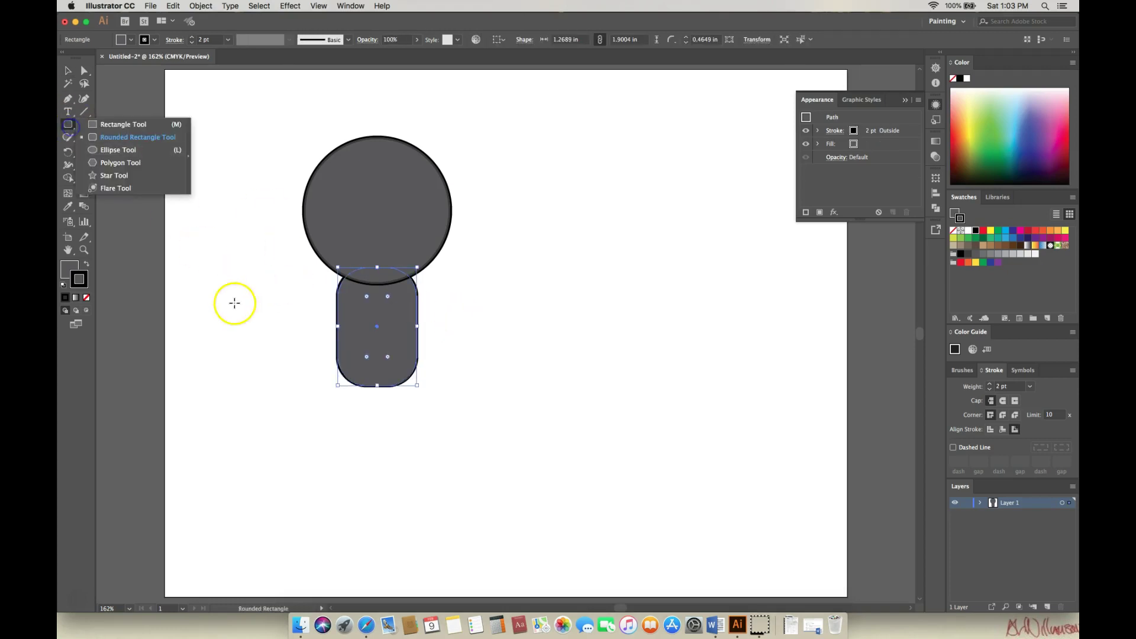
{"action": "left_click_drag", "start_coordinate": [241, 276], "coordinate": [271, 370]}
{"action": "left_click", "coordinate": [68, 70]}
{"action": "left_click_drag", "start_coordinate": [259, 299], "coordinate": [344, 291]}
{"action": "left_click_drag", "start_coordinate": [332, 301], "coordinate": [335, 297]}
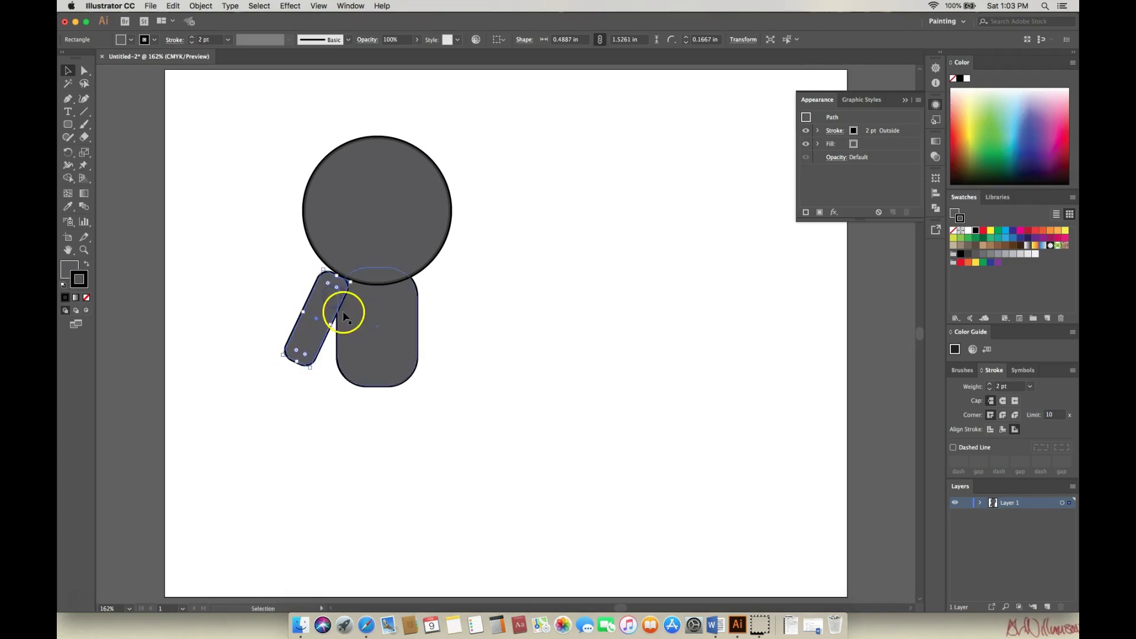
{"action": "left_click", "coordinate": [334, 307]}
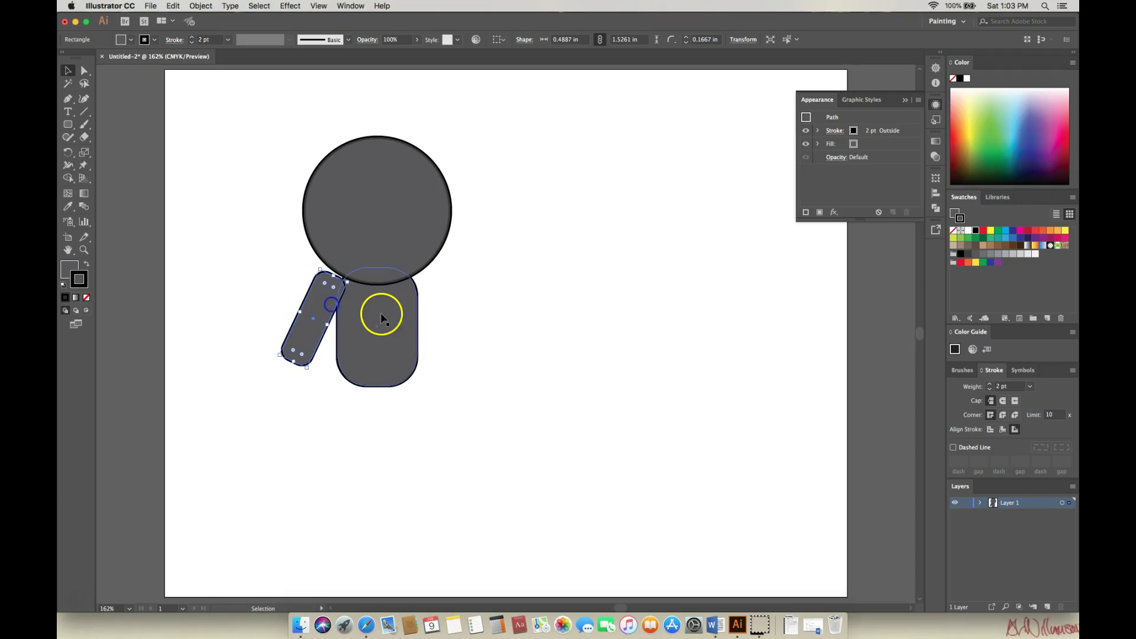
{"action": "left_click_drag", "start_coordinate": [331, 300], "coordinate": [335, 302]}
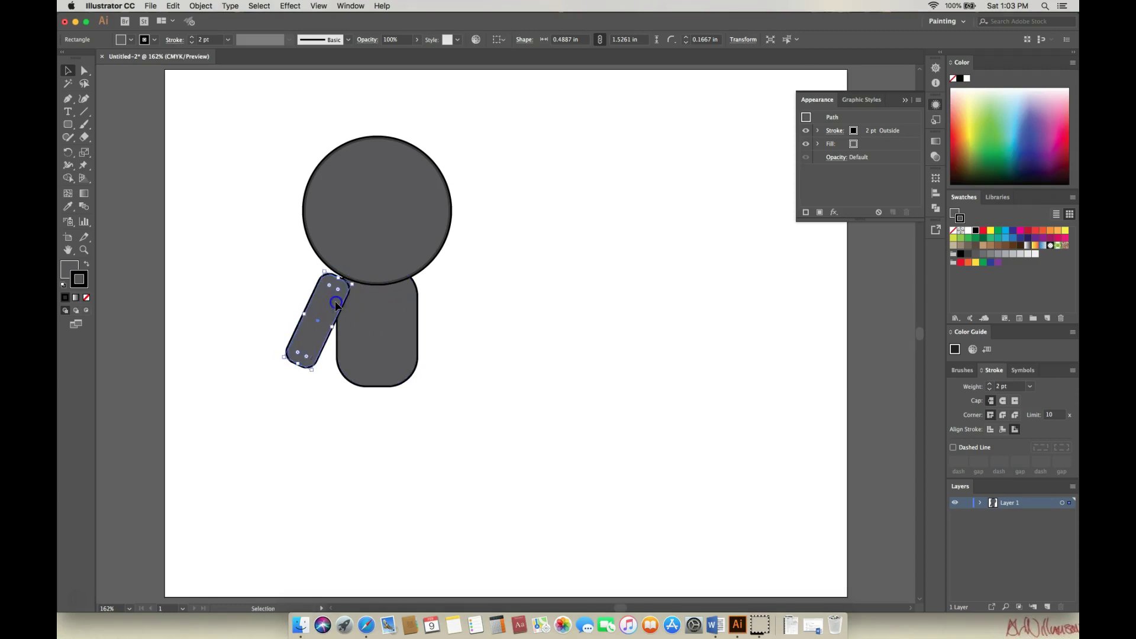
{"action": "left_click", "coordinate": [509, 324]}
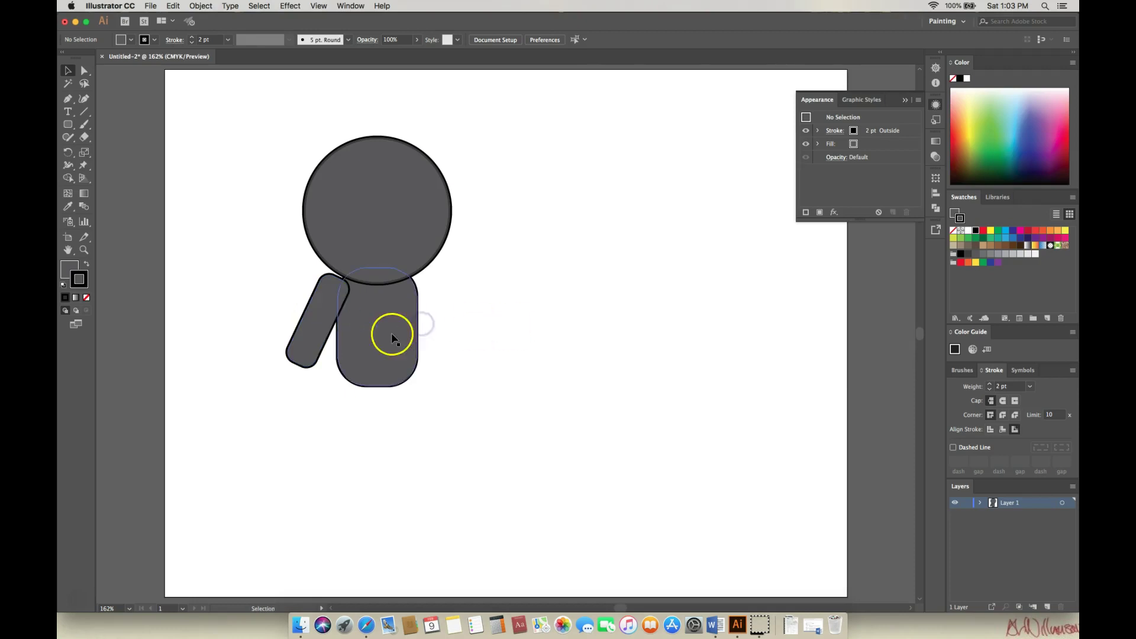
Copy the left arm and paste a duplicate of it.
{"action": "left_click", "coordinate": [318, 324]}
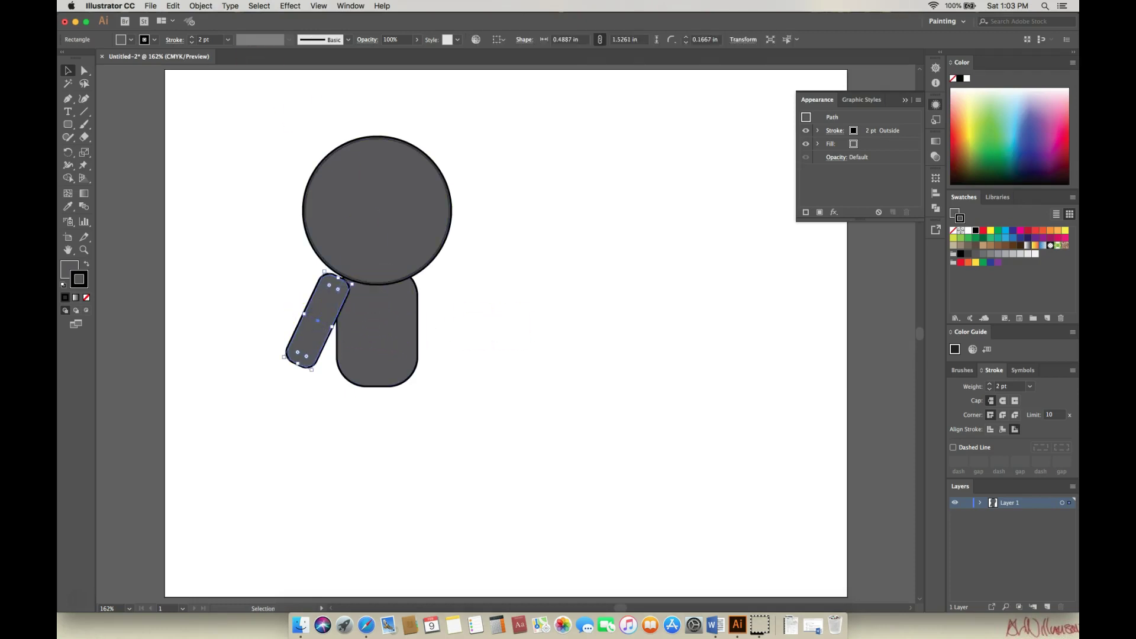
{"action": "left_click", "coordinate": [175, 8]}
{"action": "left_click", "coordinate": [175, 8]}
{"action": "left_click", "coordinate": [175, 8]}
{"action": "left_click", "coordinate": [188, 69]}
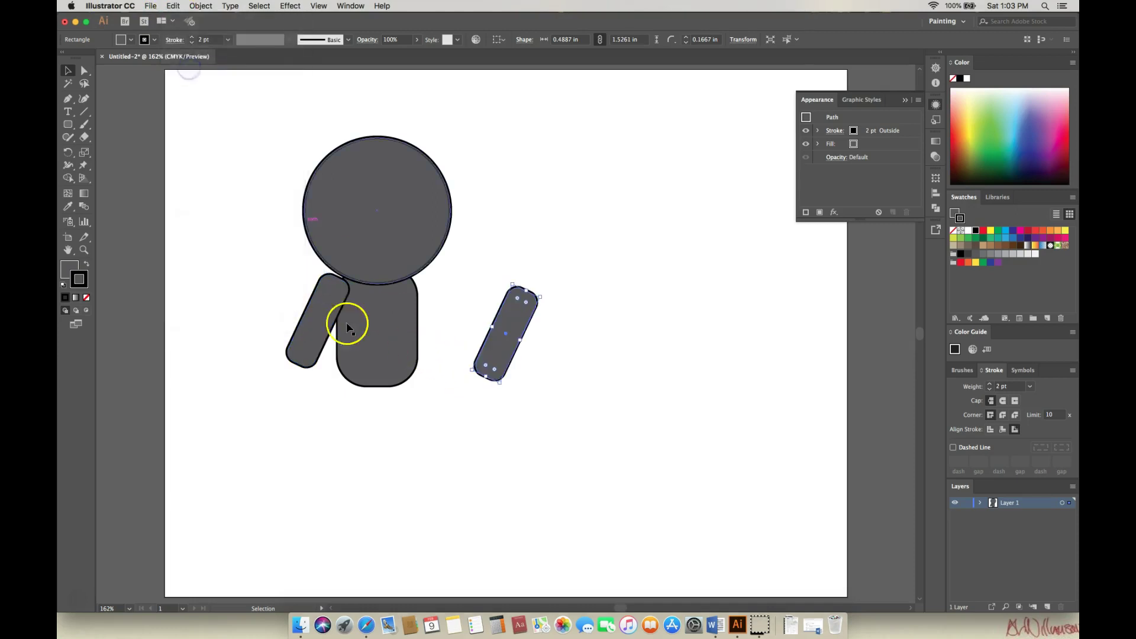
Rotate the pasted arm to slope the opposite way and fit it against the body's upper right side.
{"action": "left_click_drag", "start_coordinate": [542, 295], "coordinate": [505, 274]}
{"action": "left_click_drag", "start_coordinate": [520, 343], "coordinate": [453, 341]}
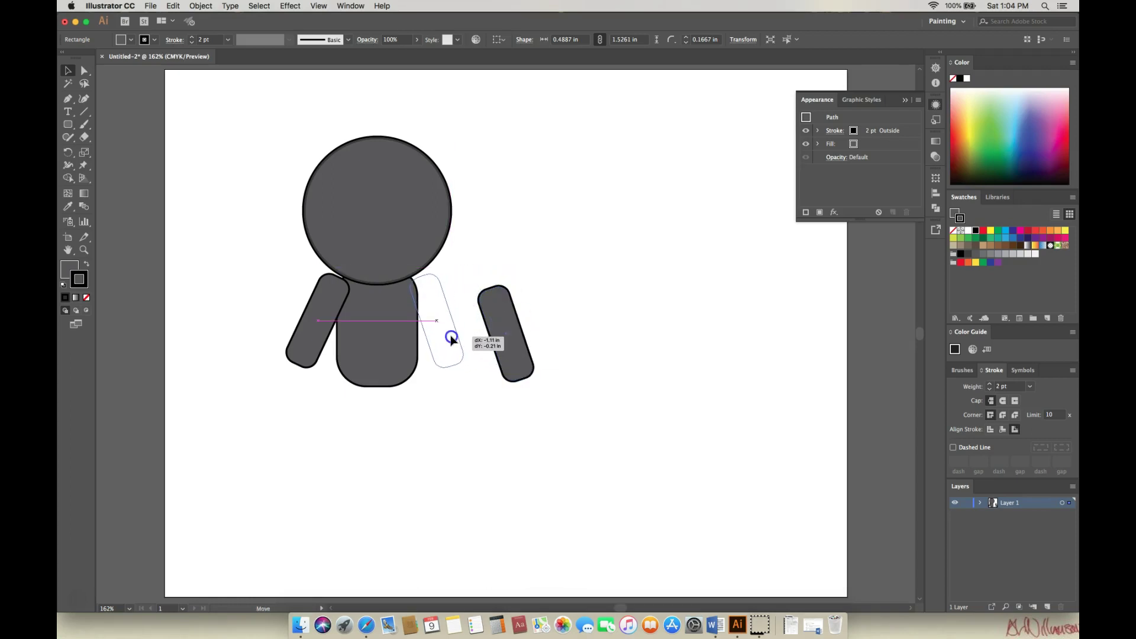
{"action": "left_click_drag", "start_coordinate": [448, 336], "coordinate": [450, 337]}
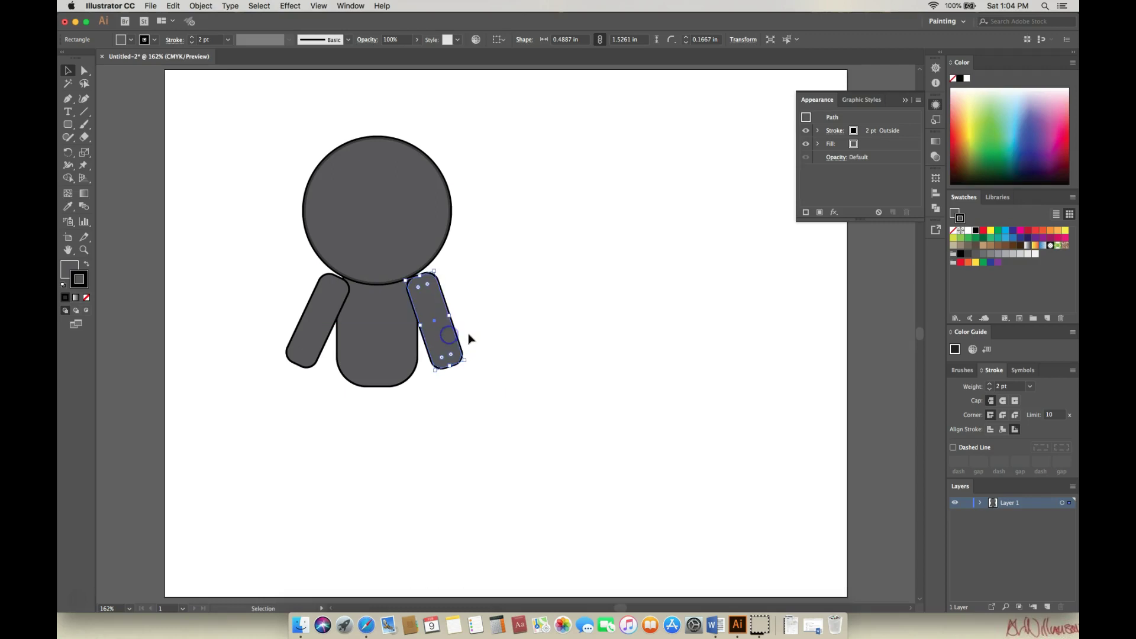
{"action": "left_click", "coordinate": [515, 337]}
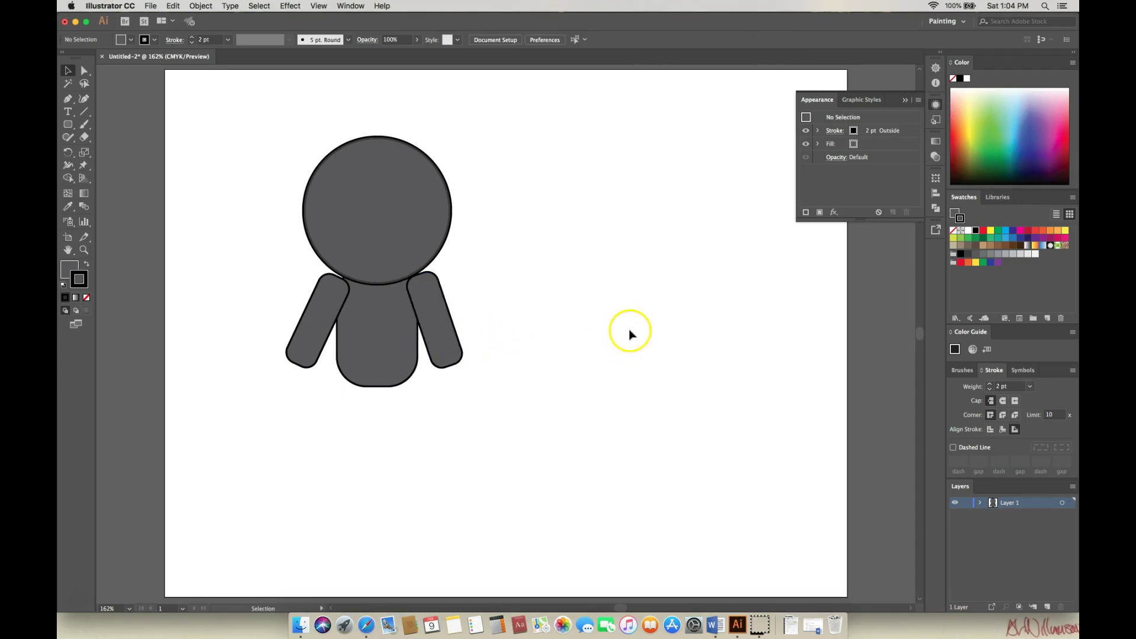
Paste two more copies of the left arm.
{"action": "left_click", "coordinate": [326, 324]}
{"action": "left_click", "coordinate": [520, 411]}
{"action": "left_click", "coordinate": [175, 7]}
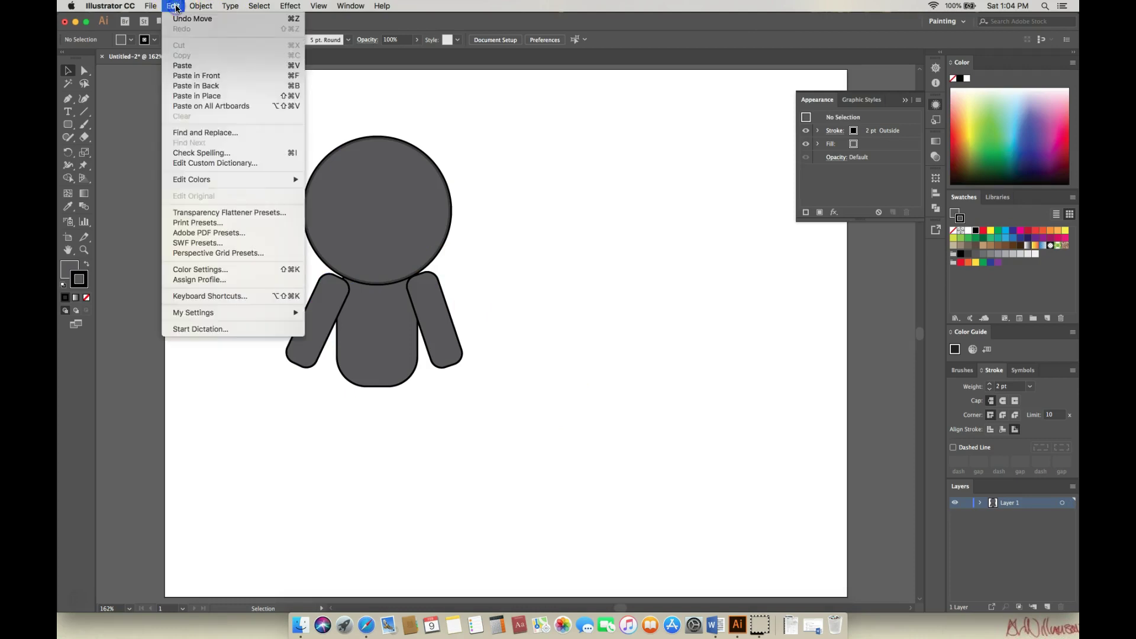
{"action": "left_click", "coordinate": [190, 66]}
{"action": "left_click", "coordinate": [174, 8]}
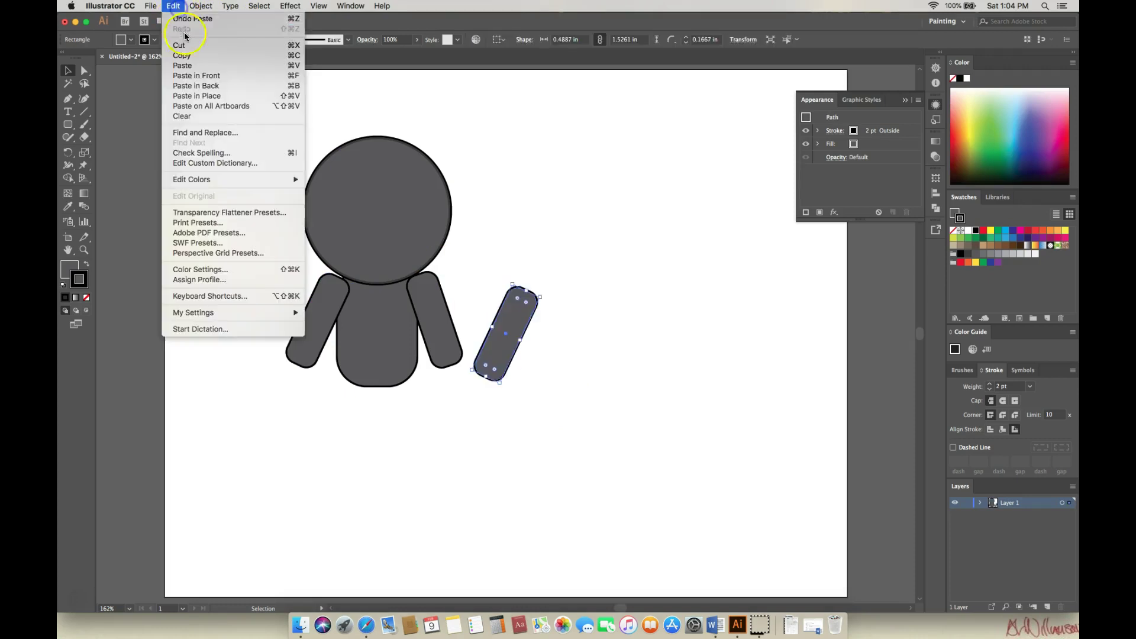
{"action": "left_click", "coordinate": [188, 66]}
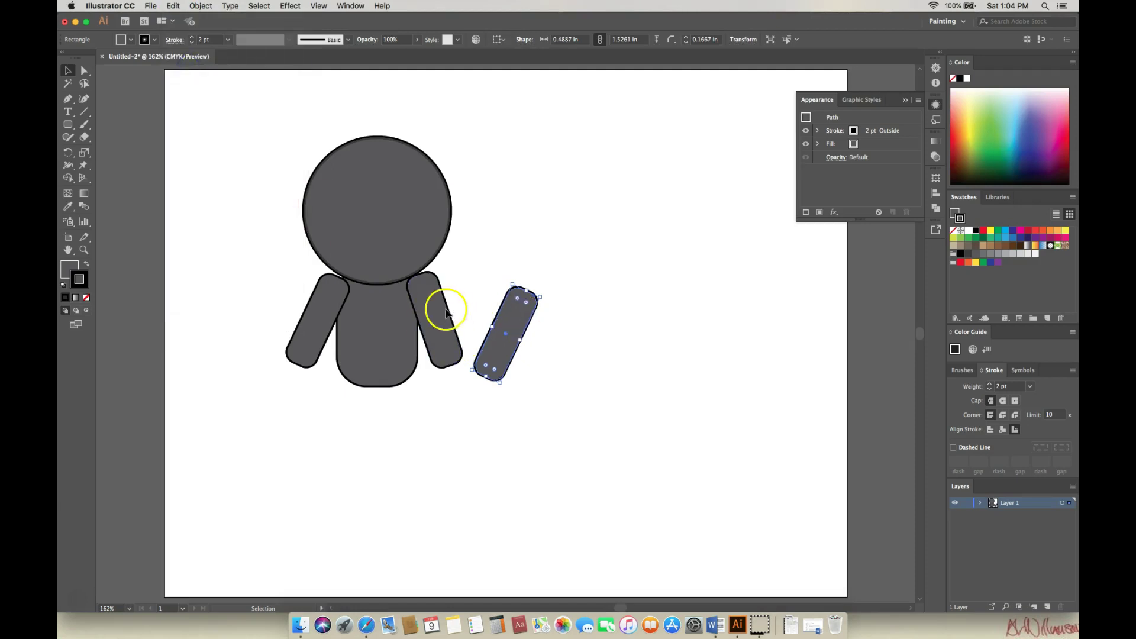
Rotate and widen one pasted copy and place it over the body's lower left corner as a leg.
{"action": "left_click_drag", "start_coordinate": [441, 312], "coordinate": [427, 293]}
{"action": "left_click_drag", "start_coordinate": [503, 307], "coordinate": [357, 392]}
{"action": "left_click", "coordinate": [447, 449]}
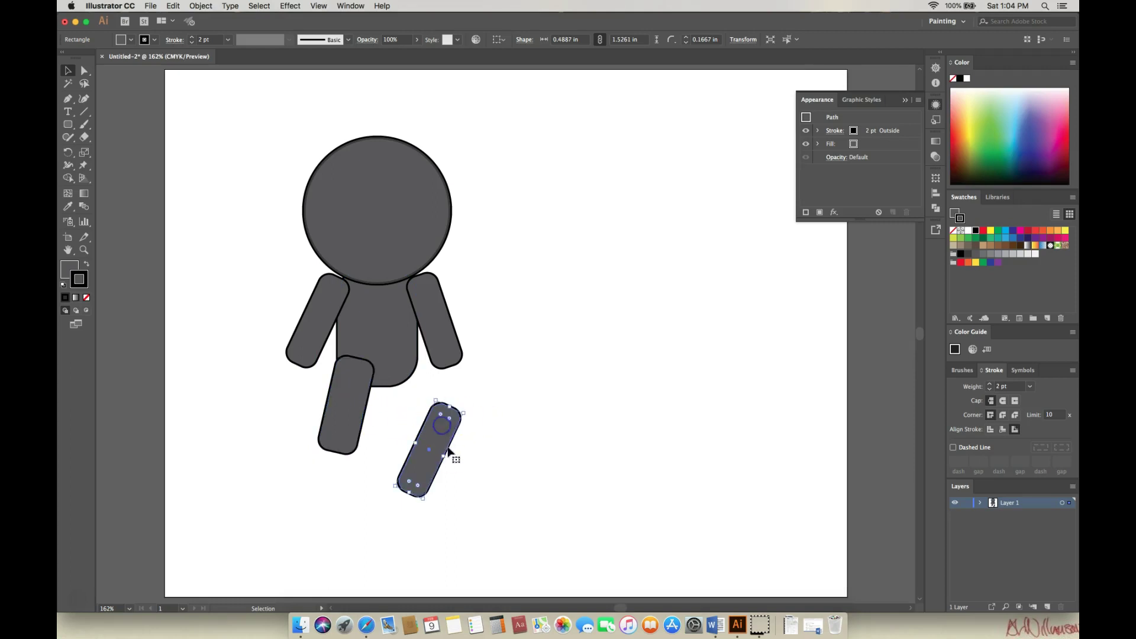
Widen the other copy to about 0.58 in, rotate it and fit it over the body's lower right corner as the second leg.
{"action": "left_click_drag", "start_coordinate": [451, 425], "coordinate": [347, 410]}
{"action": "left_click_drag", "start_coordinate": [338, 469], "coordinate": [444, 446]}
{"action": "left_click_drag", "start_coordinate": [457, 390], "coordinate": [435, 383]}
{"action": "left_click_drag", "start_coordinate": [431, 408], "coordinate": [411, 379]}
{"action": "left_click_drag", "start_coordinate": [427, 427], "coordinate": [430, 430]}
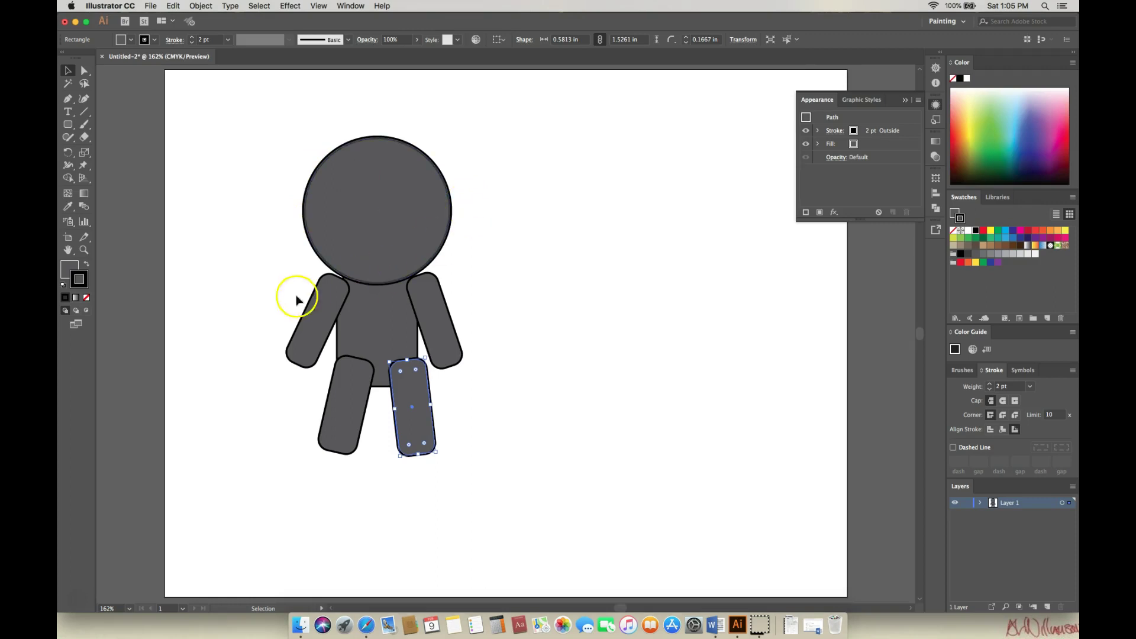
Select the body, both arms and both legs together and add a second stroke to them.
{"action": "left_click", "coordinate": [339, 303]}
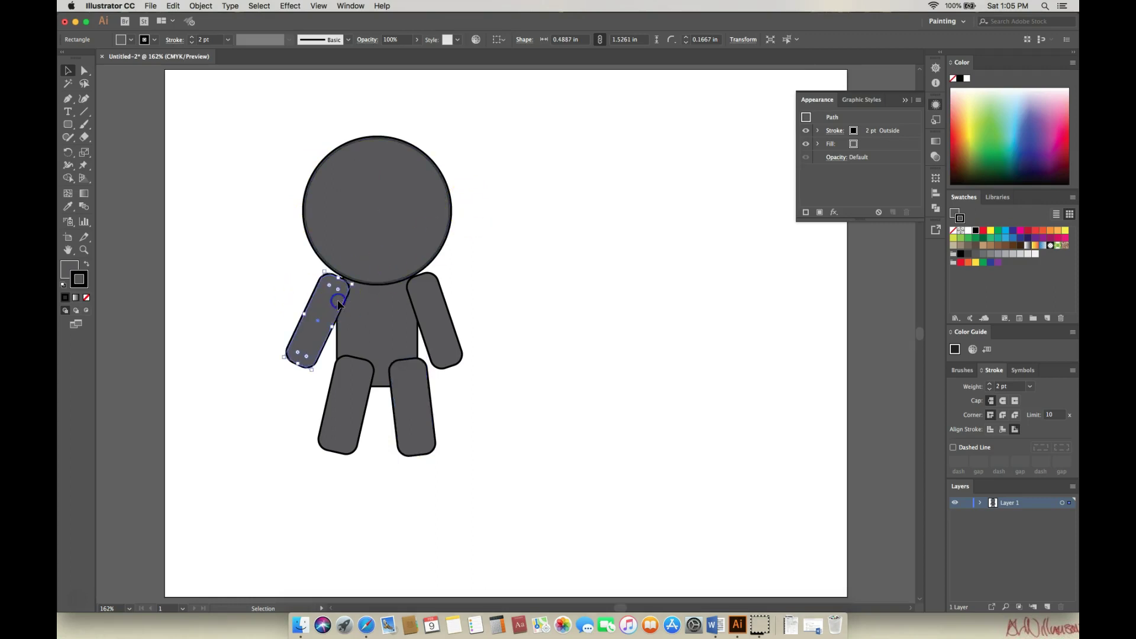
{"action": "left_click", "coordinate": [367, 317], "text": "shift"}
{"action": "left_click", "coordinate": [434, 322], "text": "shift"}
{"action": "left_click", "coordinate": [409, 443], "text": "shift"}
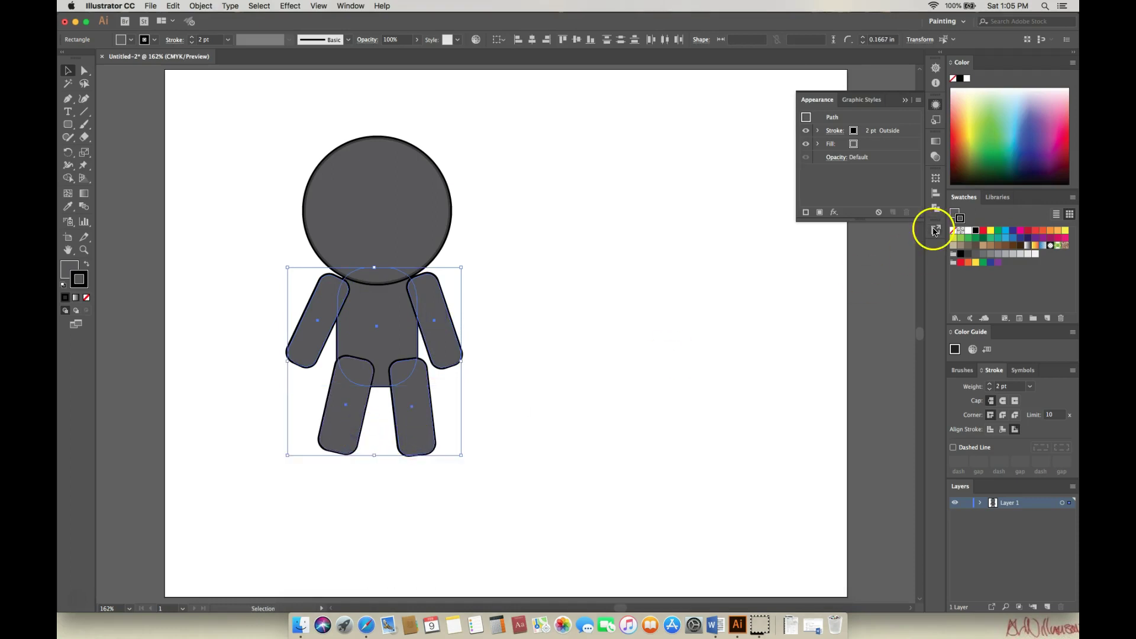
{"action": "left_click", "coordinate": [806, 214]}
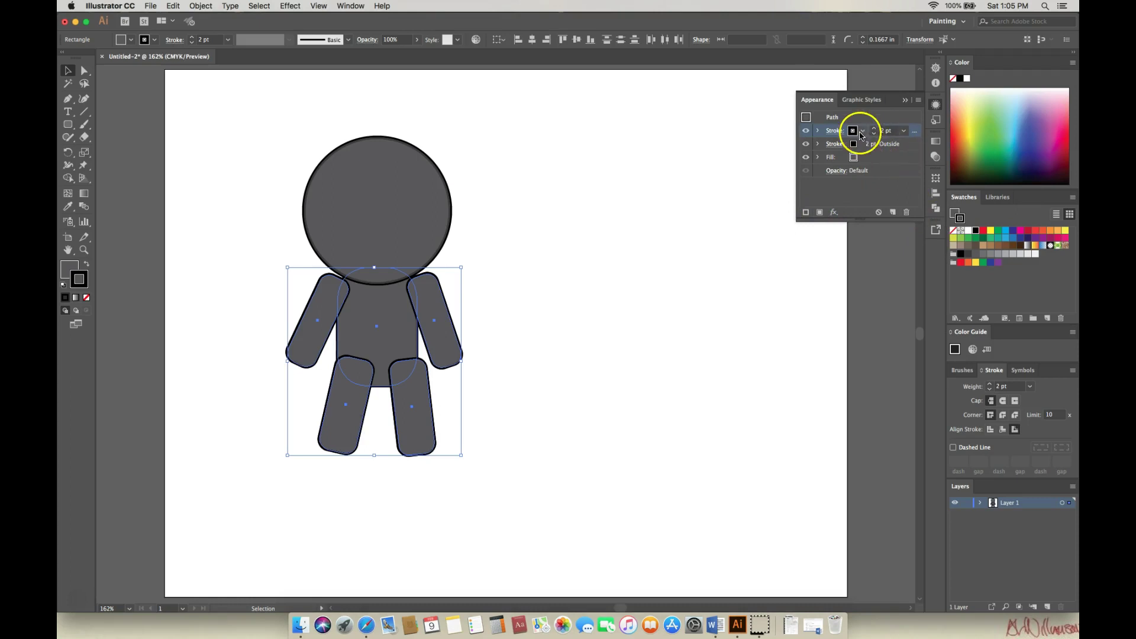
Align the new 2 pt stroke on the body, arms and legs to the inside.
{"action": "left_click", "coordinate": [834, 131]}
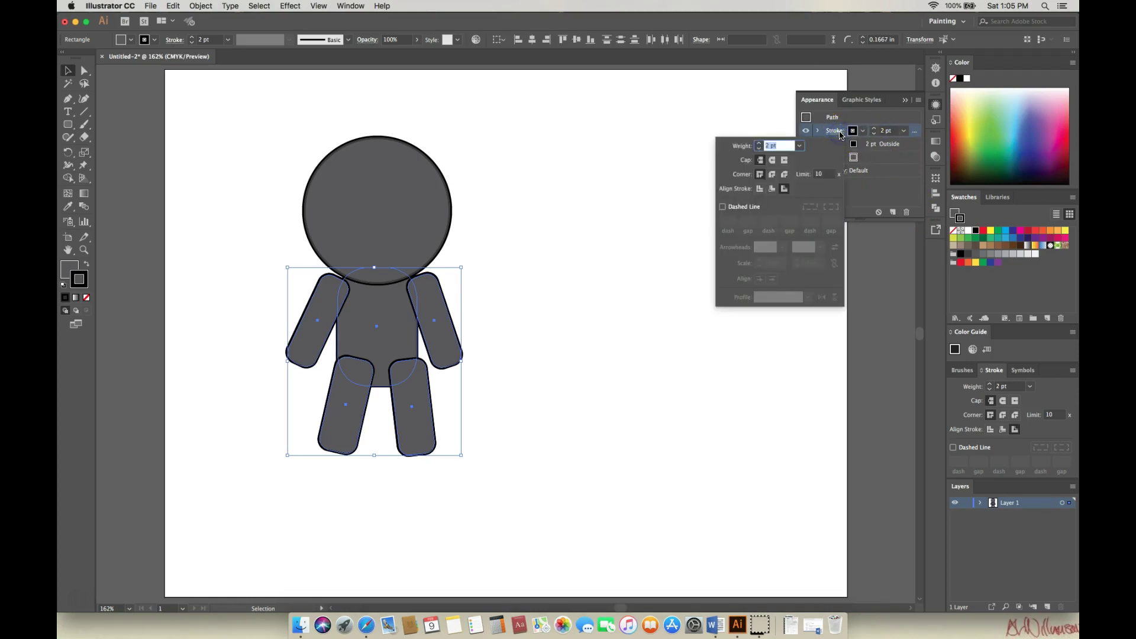
{"action": "left_click", "coordinate": [785, 190]}
{"action": "left_click", "coordinate": [773, 189]}
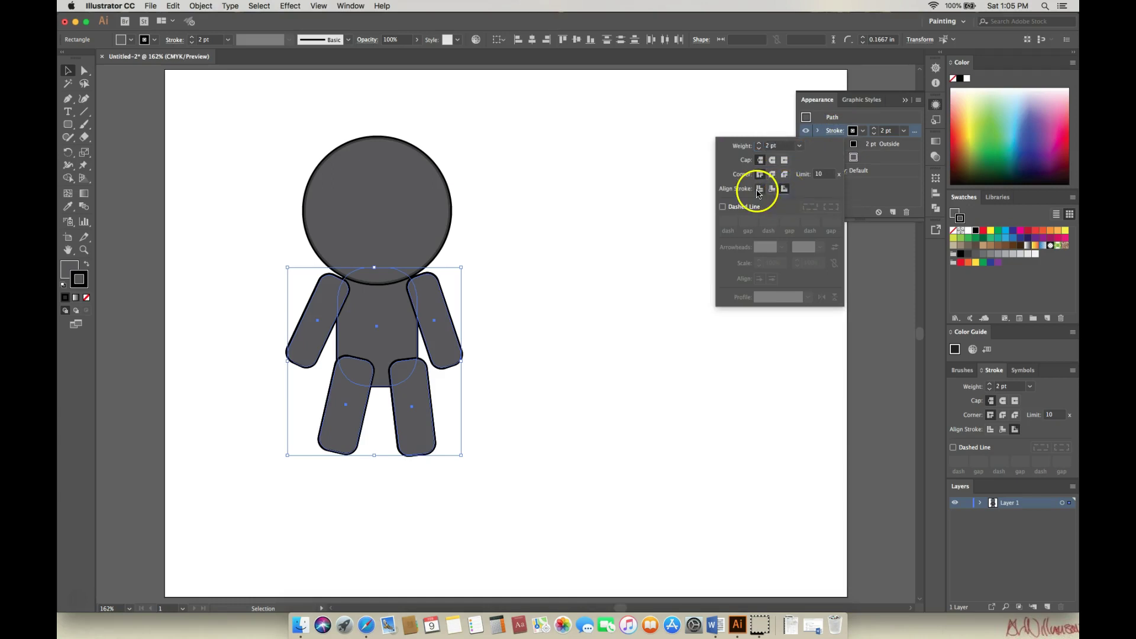
{"action": "left_click", "coordinate": [788, 187]}
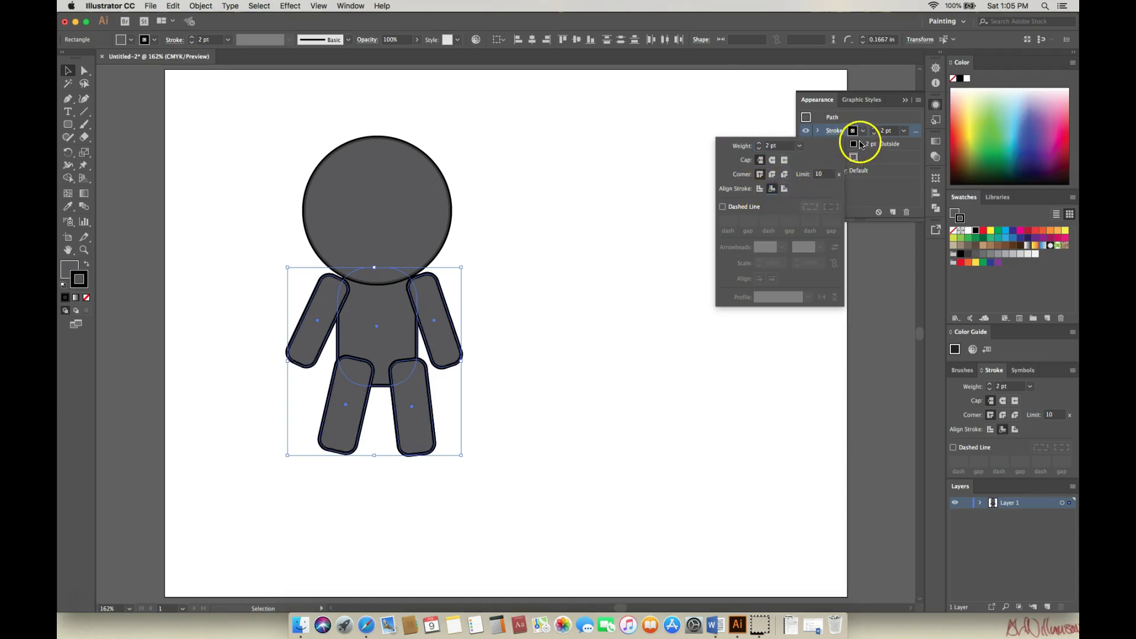
Colour the inside stroke of the body, arms and legs with the C=0 M=0 Y=0 K=90 swatch and deselect them.
{"action": "left_click", "coordinate": [863, 136]}
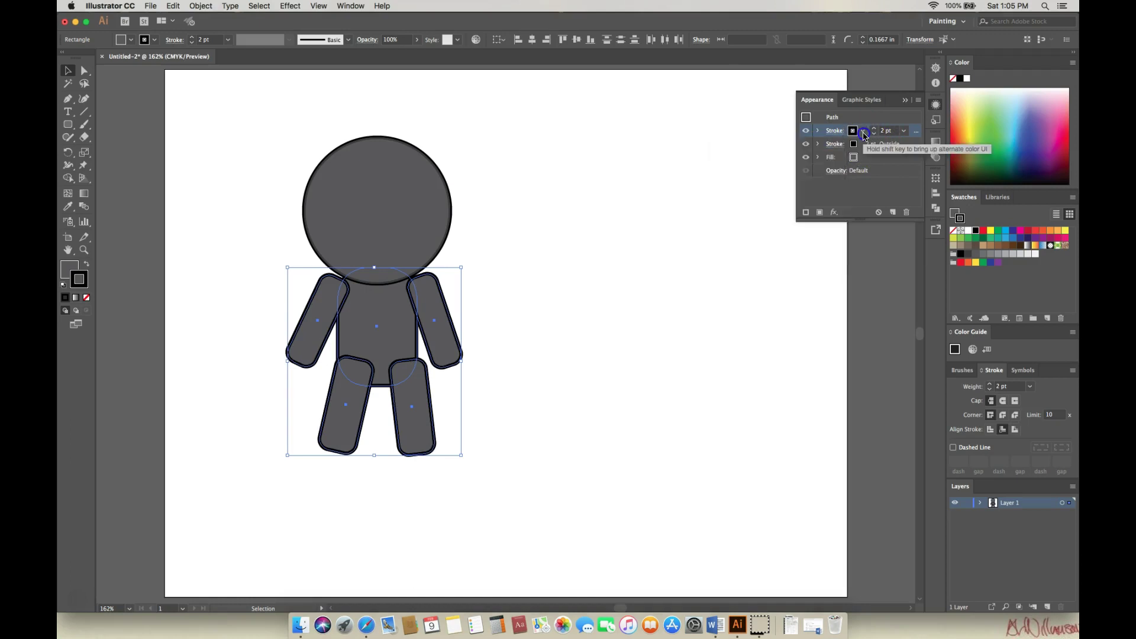
{"action": "left_click", "coordinate": [854, 135]}
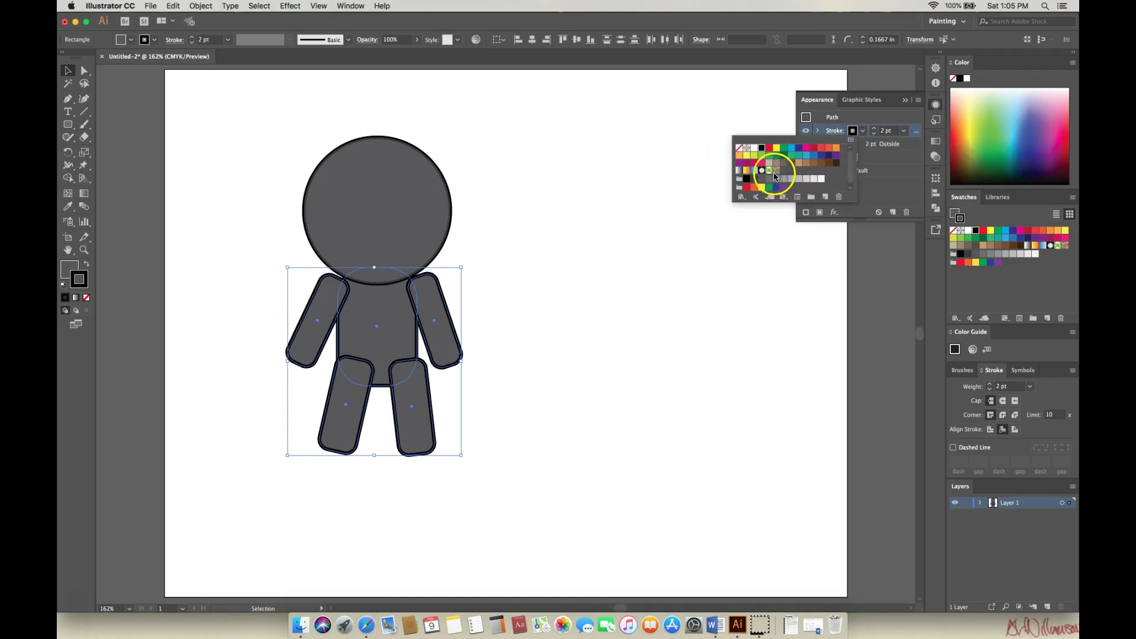
{"action": "left_click", "coordinate": [755, 178]}
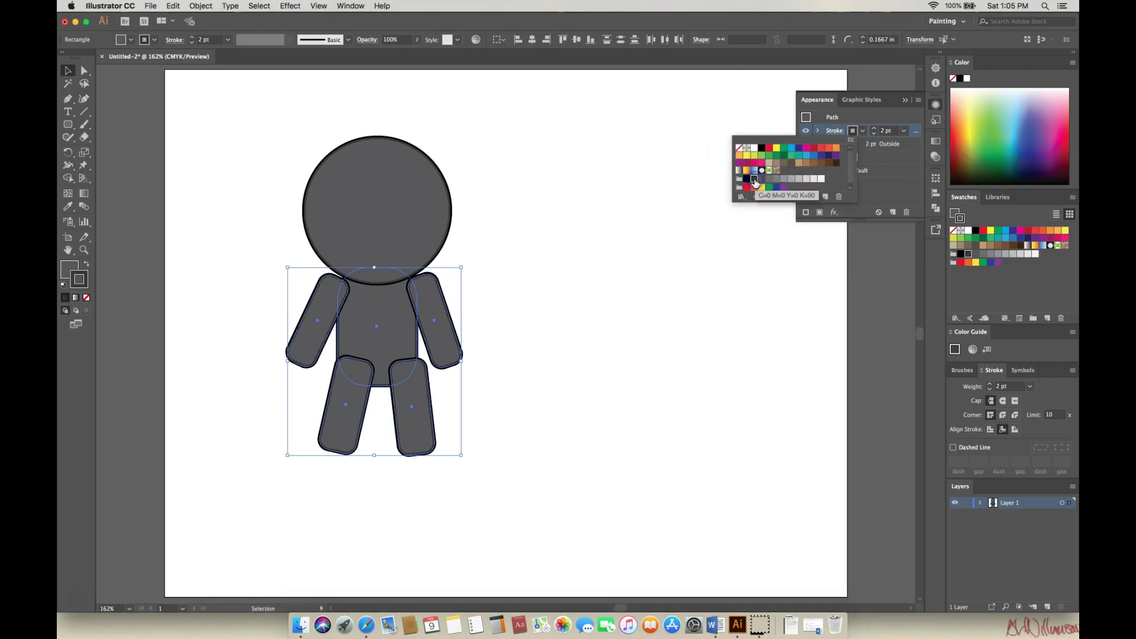
{"action": "left_click", "coordinate": [548, 218]}
{"action": "left_click", "coordinate": [548, 217]}
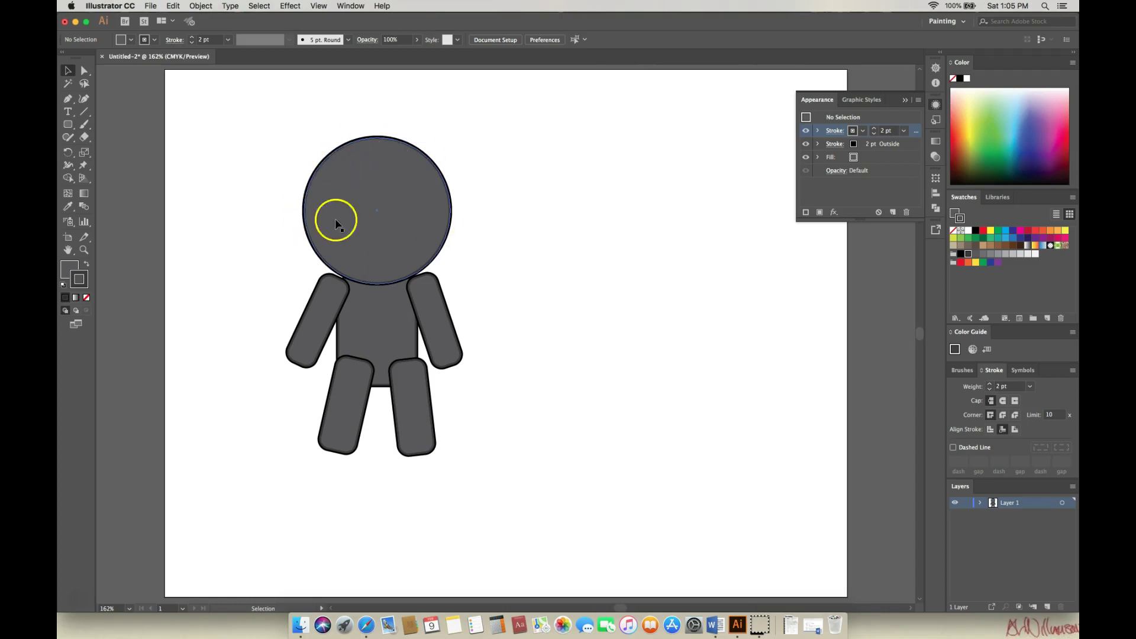
Duplicate the head circle by copy and paste and place the copy beside the figure's head on its right.
{"action": "left_click", "coordinate": [371, 146]}
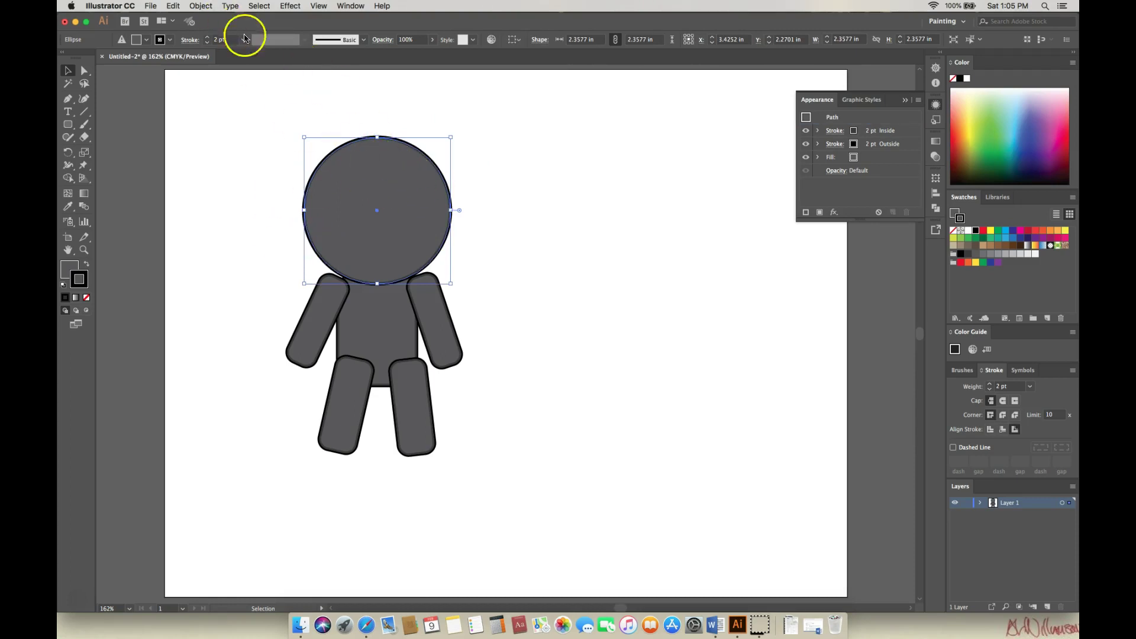
{"action": "left_click", "coordinate": [201, 7]}
{"action": "left_click", "coordinate": [175, 7]}
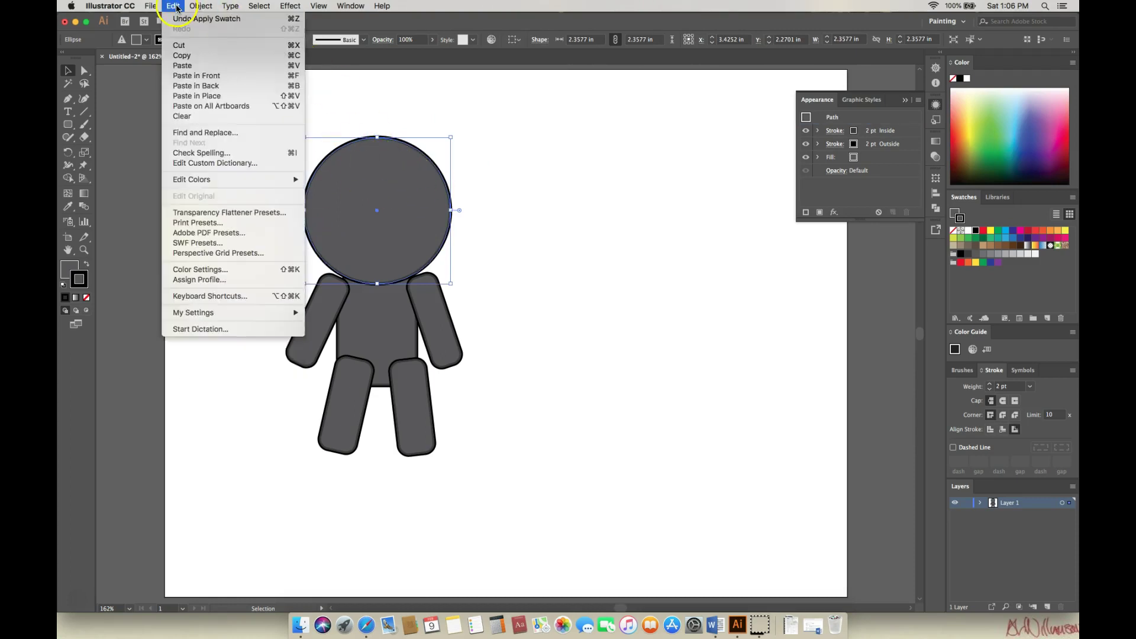
{"action": "left_click", "coordinate": [176, 7]}
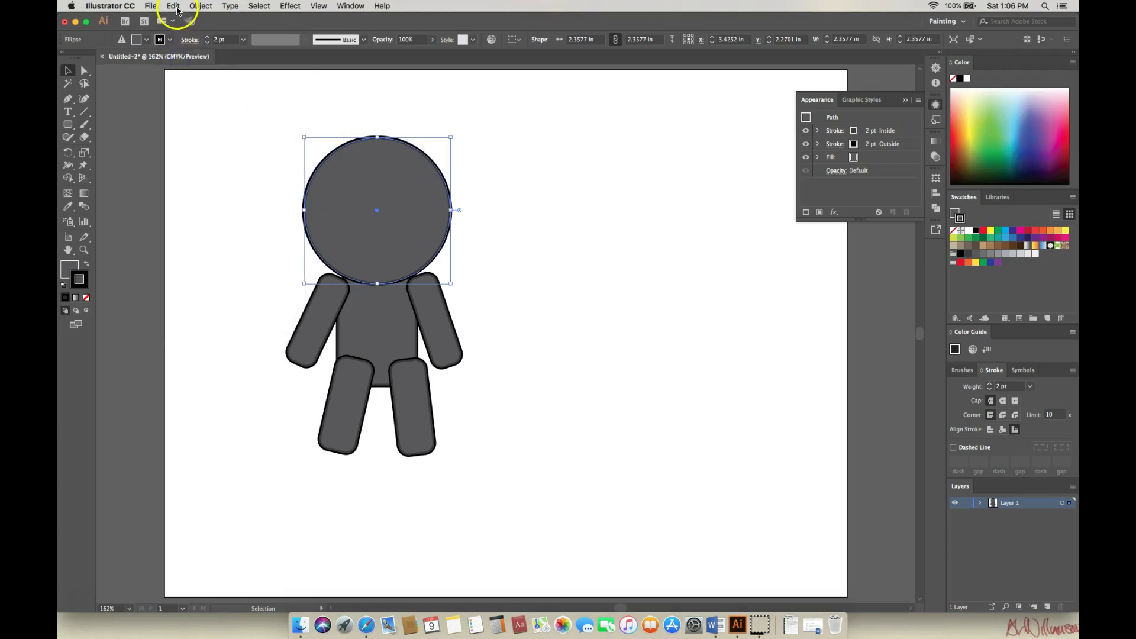
{"action": "left_click", "coordinate": [173, 7]}
{"action": "left_click", "coordinate": [182, 65]}
{"action": "left_click_drag", "start_coordinate": [457, 291], "coordinate": [532, 181]}
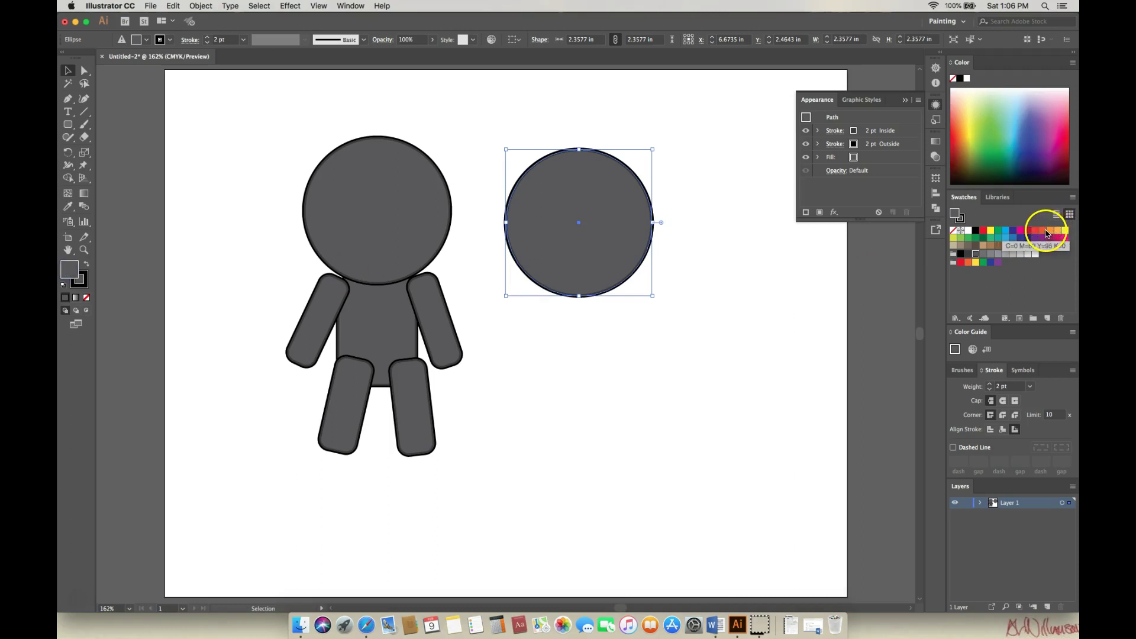
Fill the copied circle with a light salmon skin tone at a hue of 15° and deselect it.
{"action": "left_click", "coordinate": [1049, 233]}
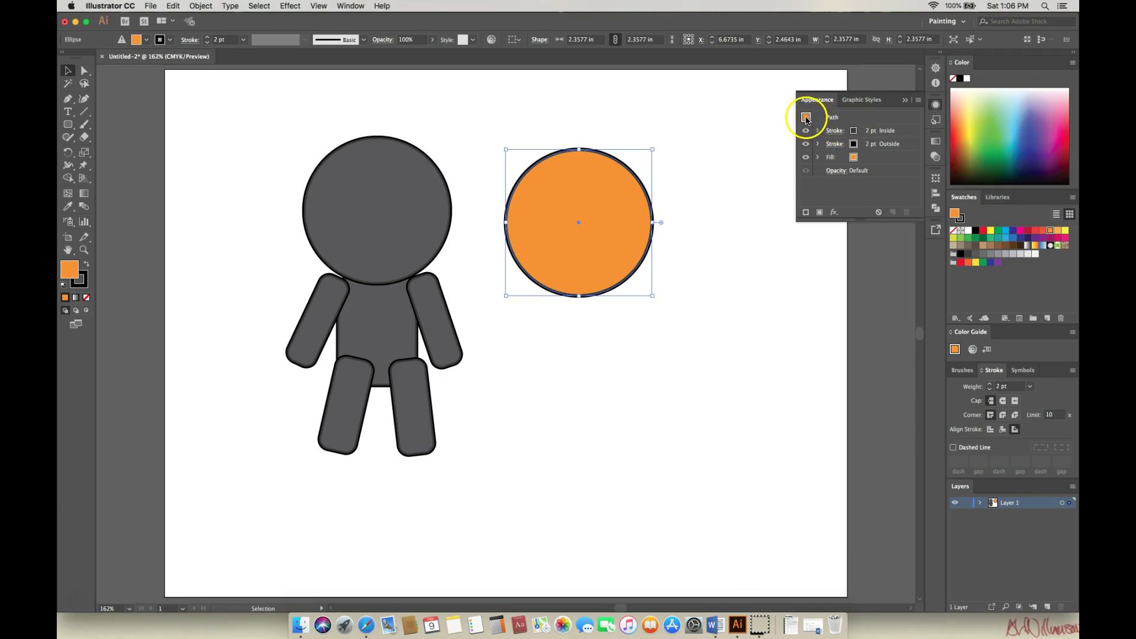
{"action": "double_click", "coordinate": [69, 269]}
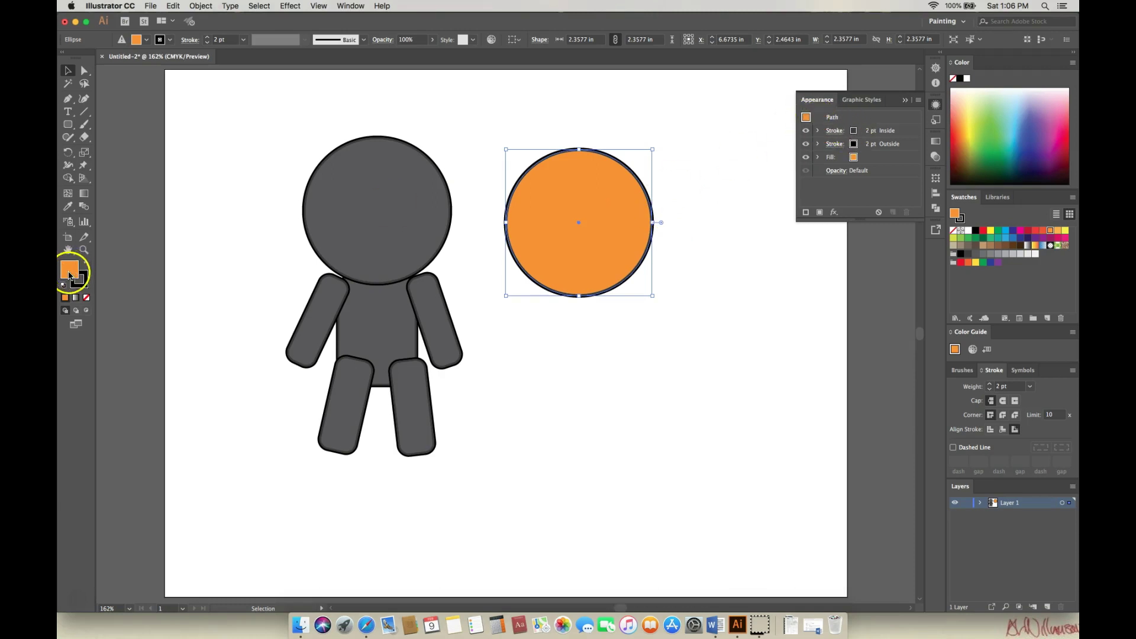
{"action": "left_click_drag", "start_coordinate": [530, 214], "coordinate": [738, 200]}
{"action": "left_click_drag", "start_coordinate": [790, 359], "coordinate": [796, 357]}
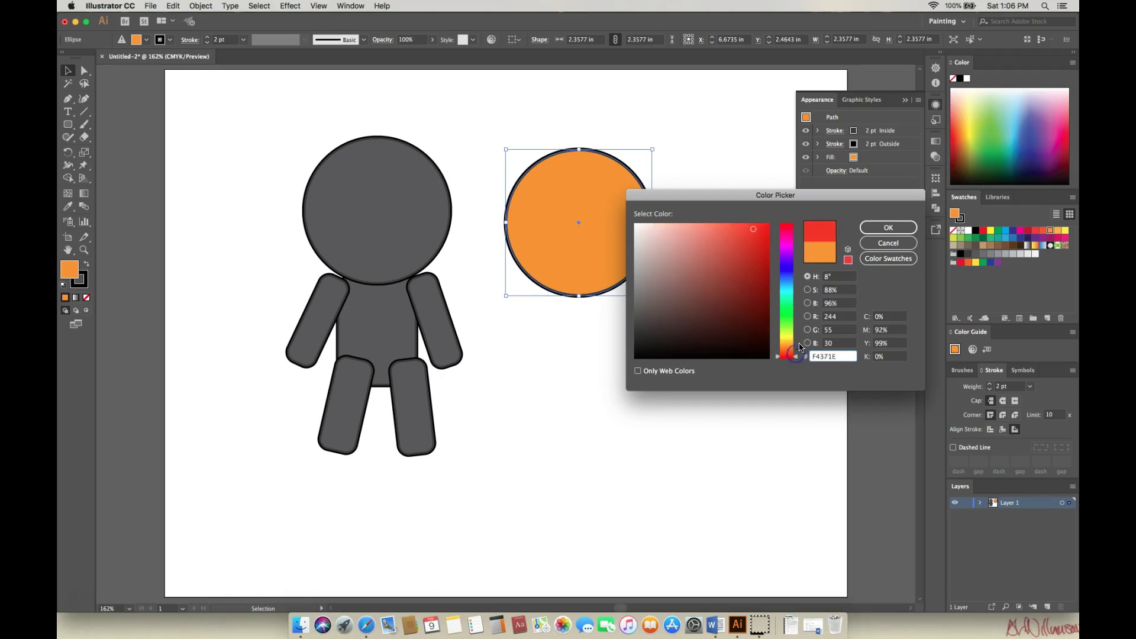
{"action": "left_click_drag", "start_coordinate": [798, 360], "coordinate": [799, 347]}
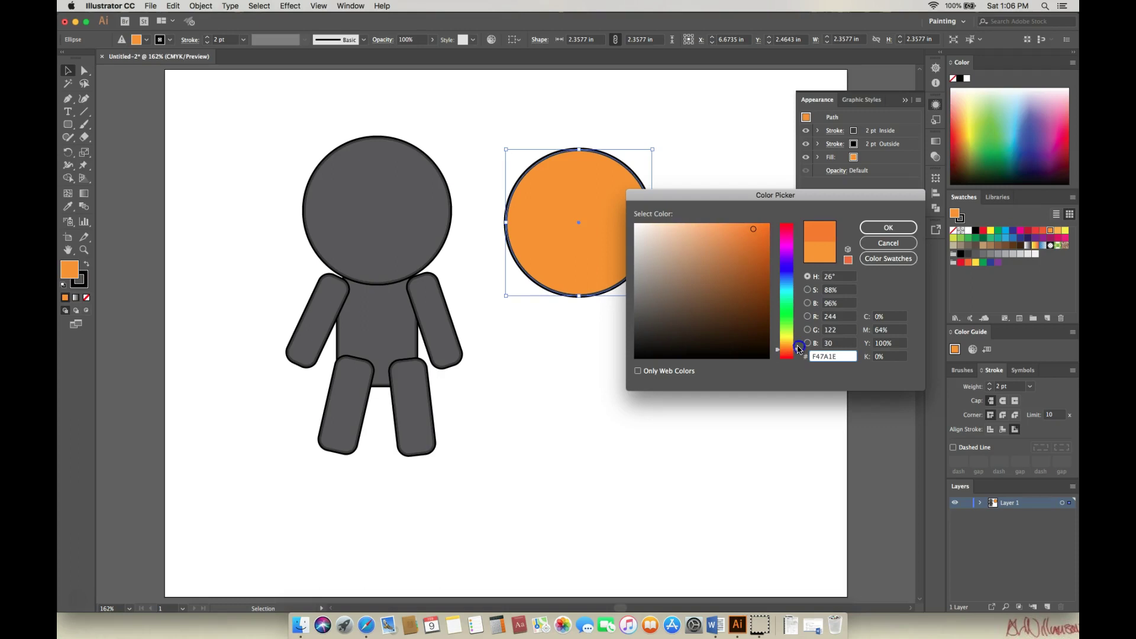
{"action": "left_click", "coordinate": [742, 244]}
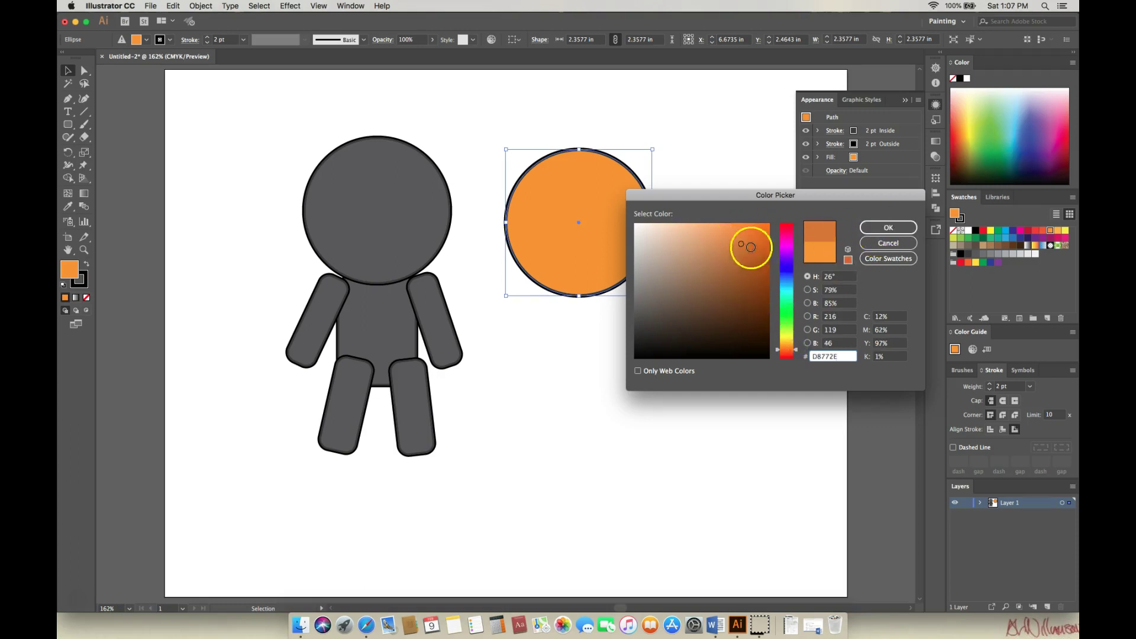
{"action": "left_click", "coordinate": [724, 236]}
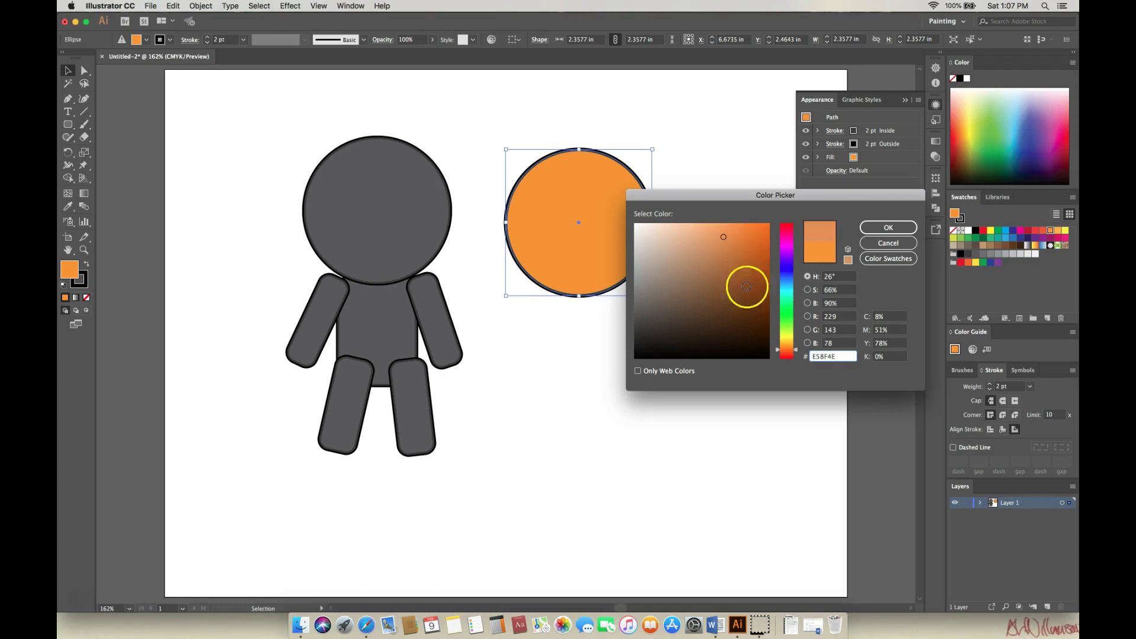
{"action": "left_click", "coordinate": [797, 354]}
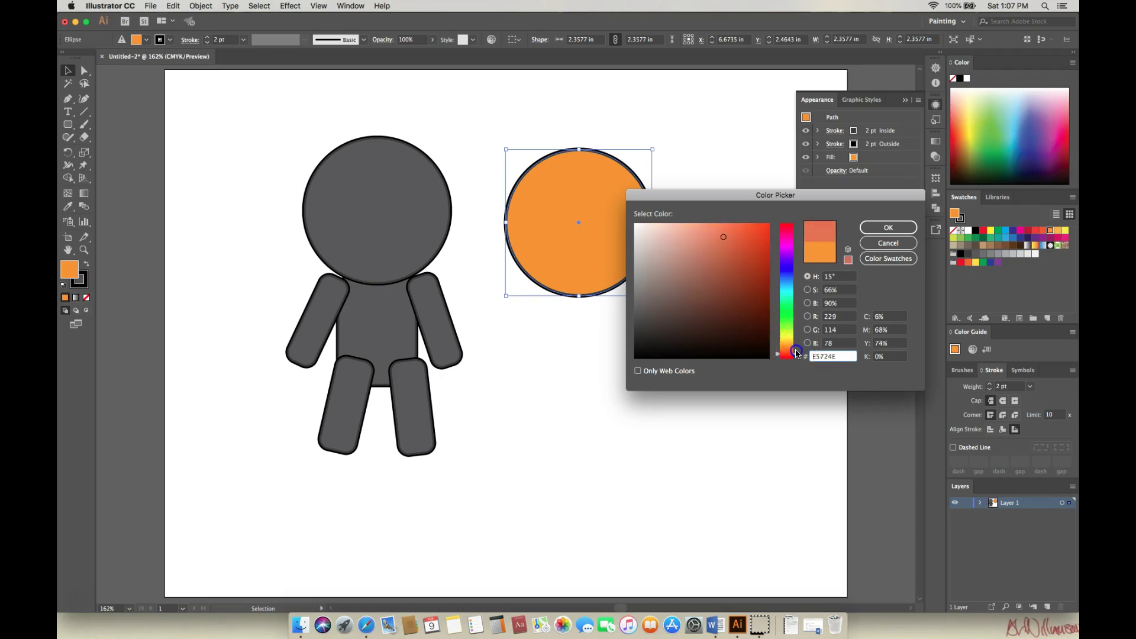
{"action": "left_click", "coordinate": [705, 237]}
{"action": "left_click", "coordinate": [875, 228]}
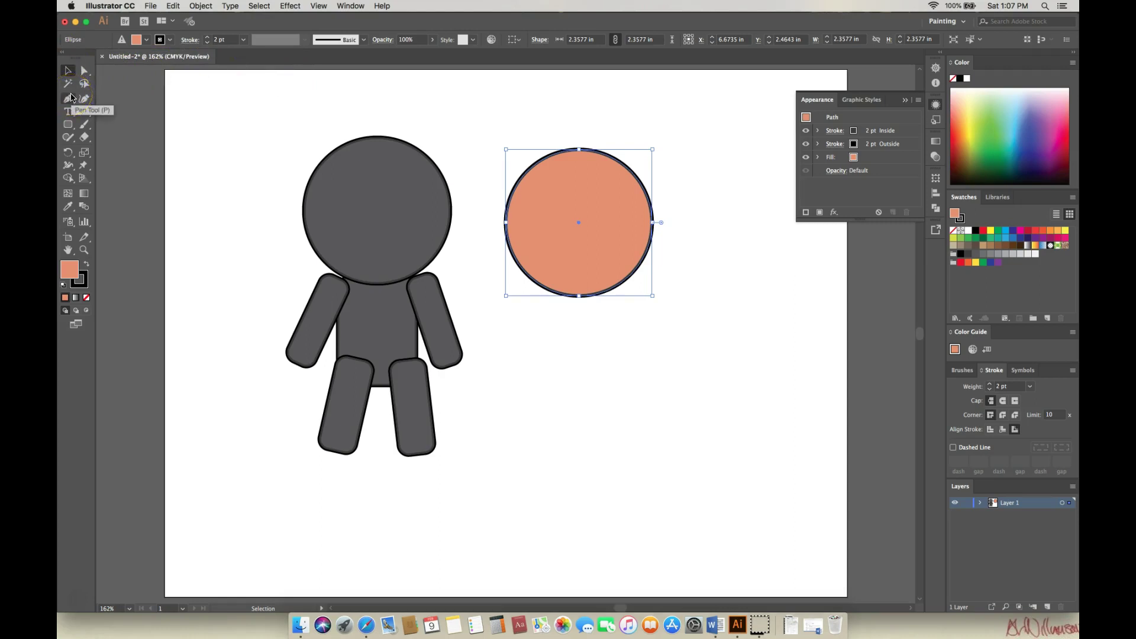
{"action": "left_click", "coordinate": [702, 281]}
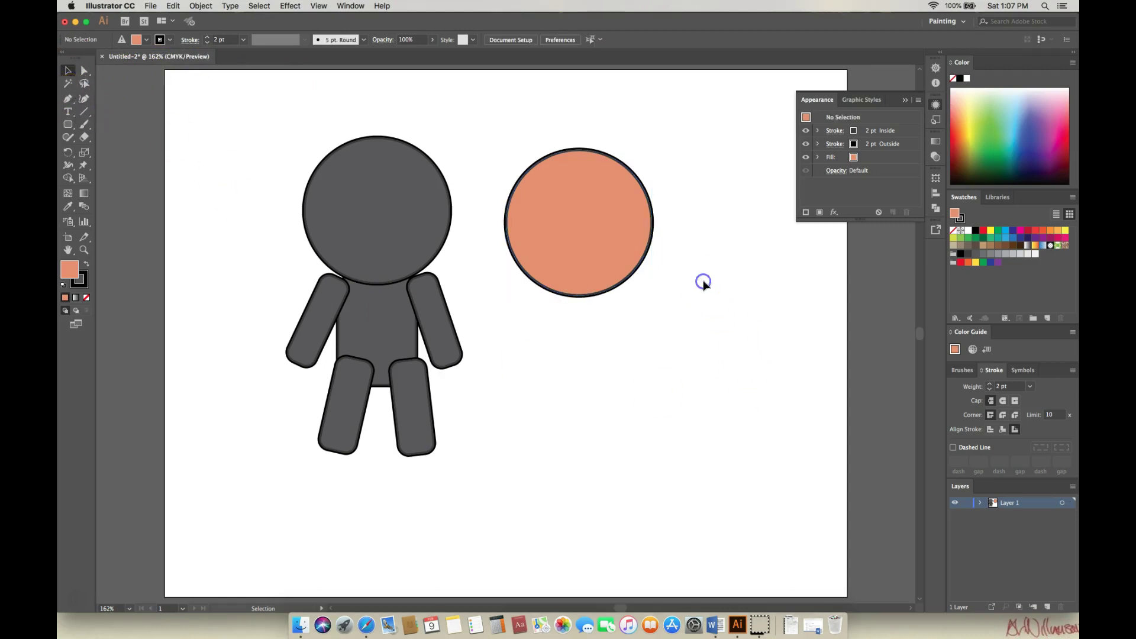
Reposition the salmon circle, then paste another dark grey circle and place it over the salmon circle's upper part.
{"action": "left_click_drag", "start_coordinate": [602, 183], "coordinate": [561, 167]}
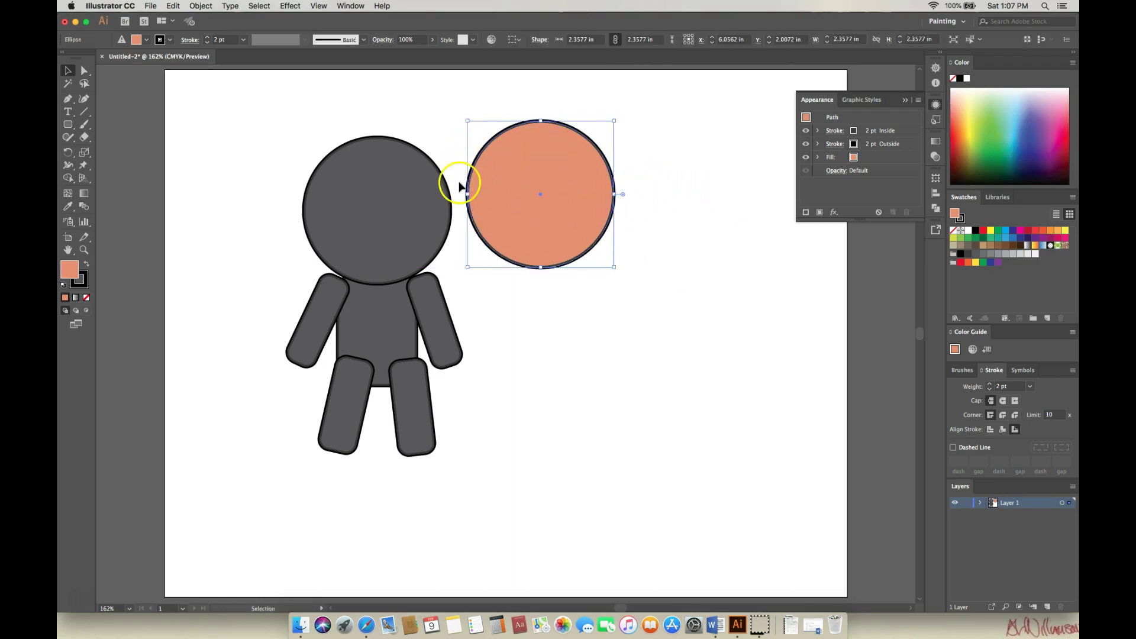
{"action": "left_click_drag", "start_coordinate": [515, 158], "coordinate": [550, 199]}
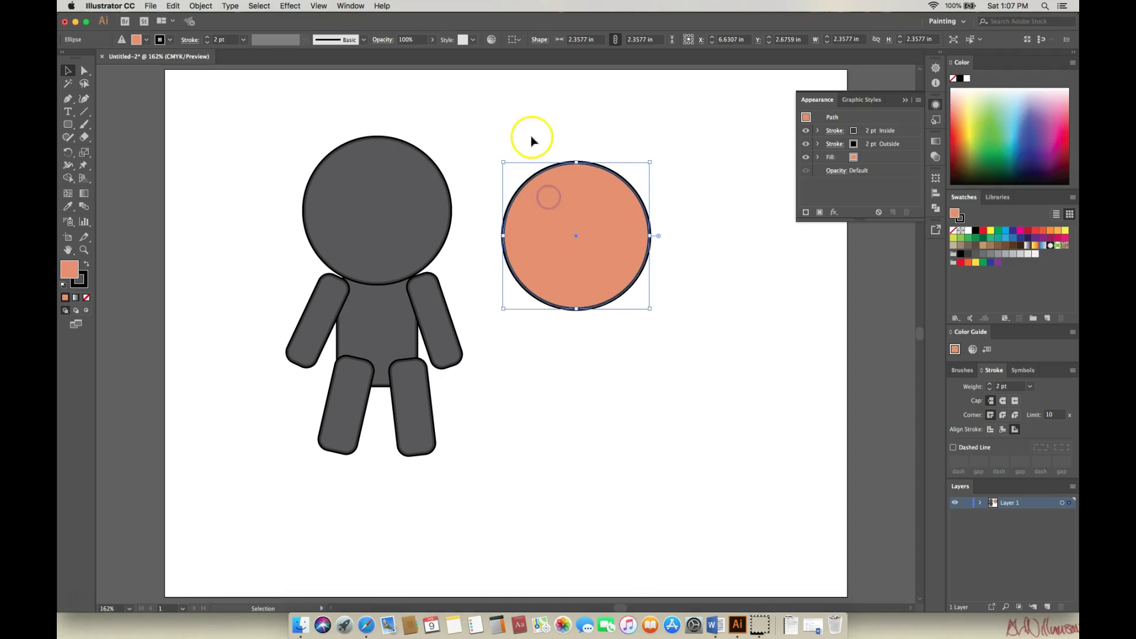
{"action": "left_click", "coordinate": [202, 7]}
{"action": "left_click", "coordinate": [172, 7]}
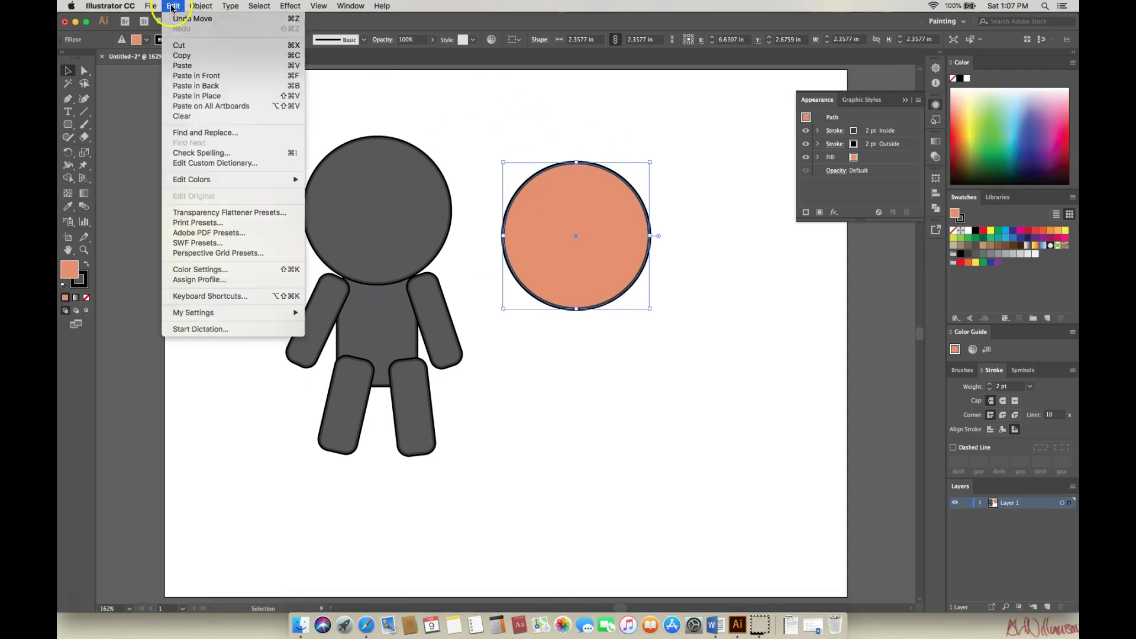
{"action": "left_click", "coordinate": [184, 66]}
{"action": "left_click_drag", "start_coordinate": [532, 345], "coordinate": [660, 204]}
Stretch the pasted grey circle sideways on both sides into an ellipse about 2.83 in wide.
{"action": "left_click_drag", "start_coordinate": [502, 203], "coordinate": [490, 203]}
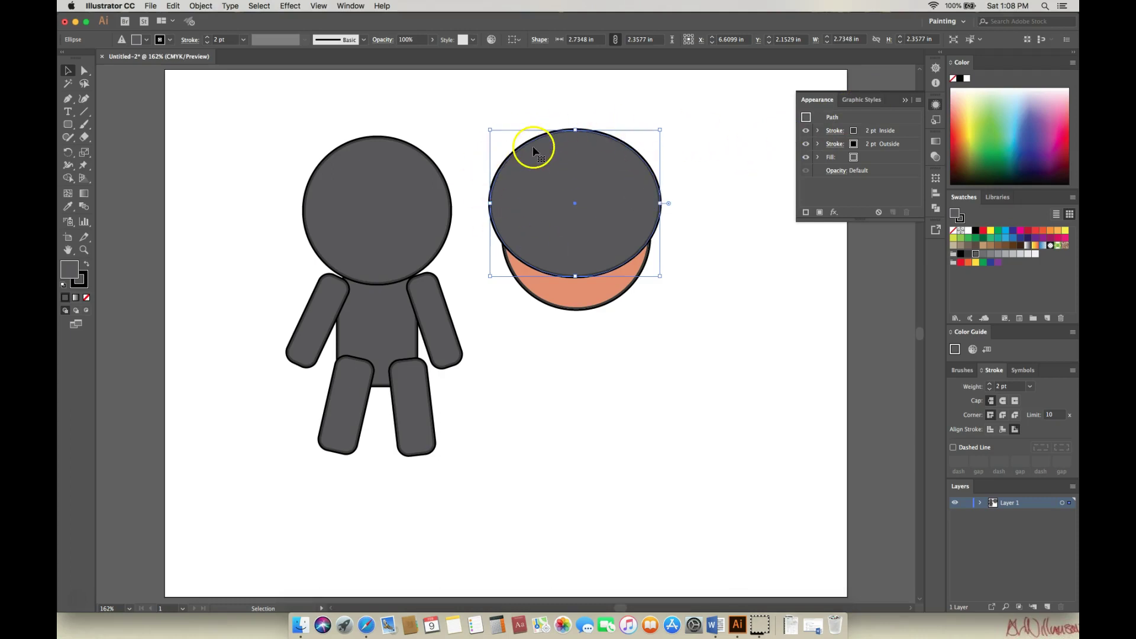
{"action": "left_click_drag", "start_coordinate": [660, 203], "coordinate": [662, 203]}
{"action": "left_click_drag", "start_coordinate": [491, 203], "coordinate": [486, 203]}
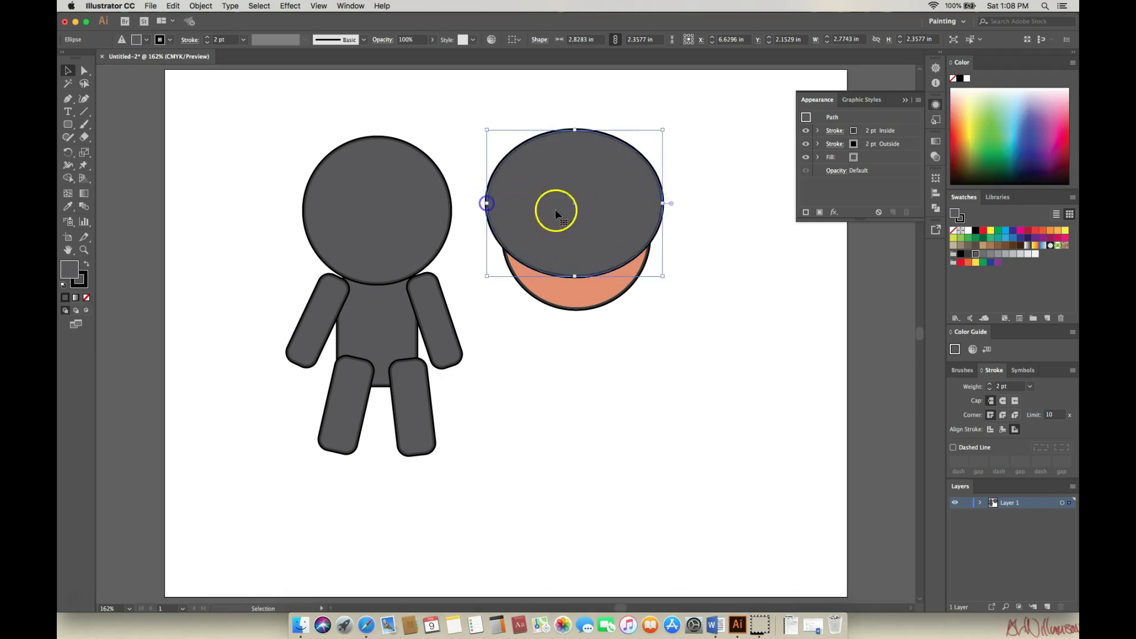
Subtract the grey ellipse from the salmon circle with the Minus Front shape mode, leaving a crescent.
{"action": "left_click", "coordinate": [591, 296], "text": "shift"}
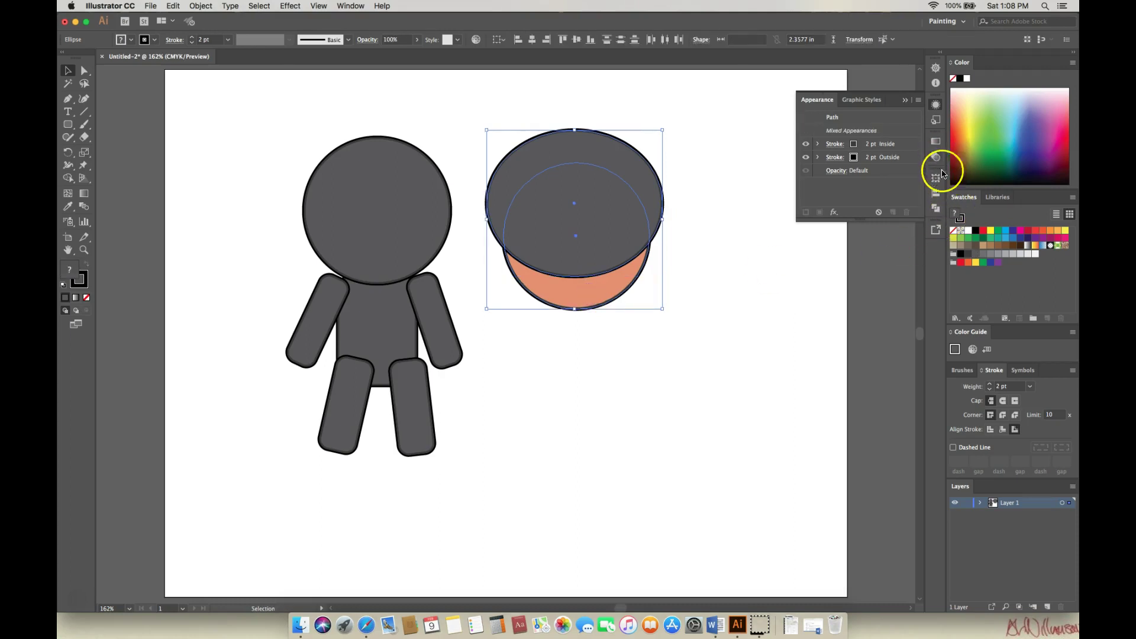
{"action": "left_click", "coordinate": [936, 209]}
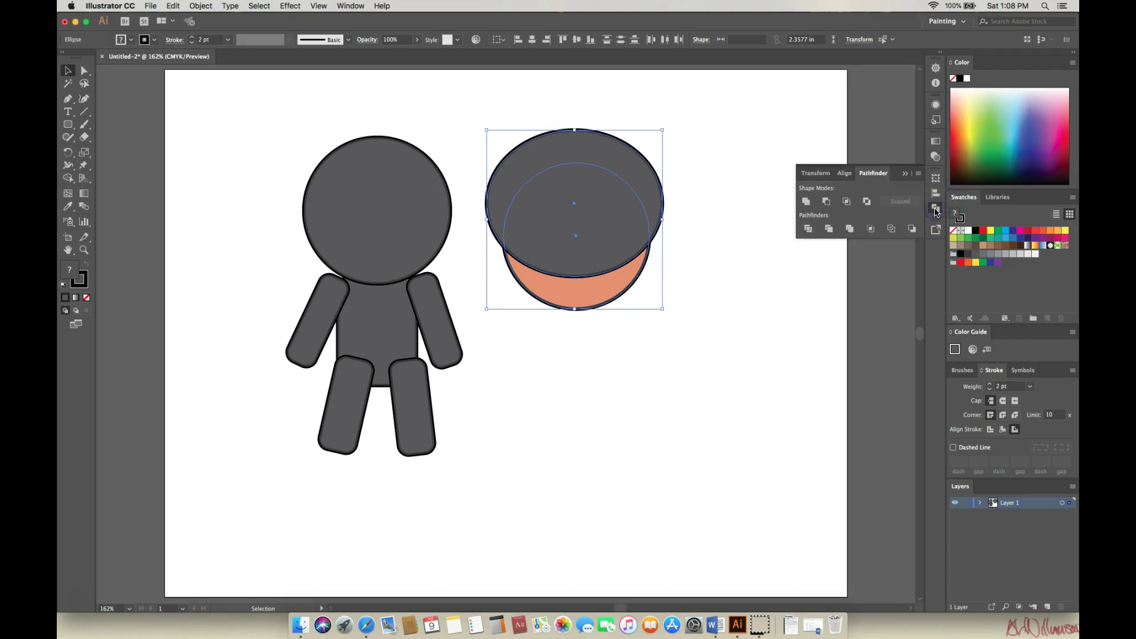
{"action": "left_click", "coordinate": [826, 202]}
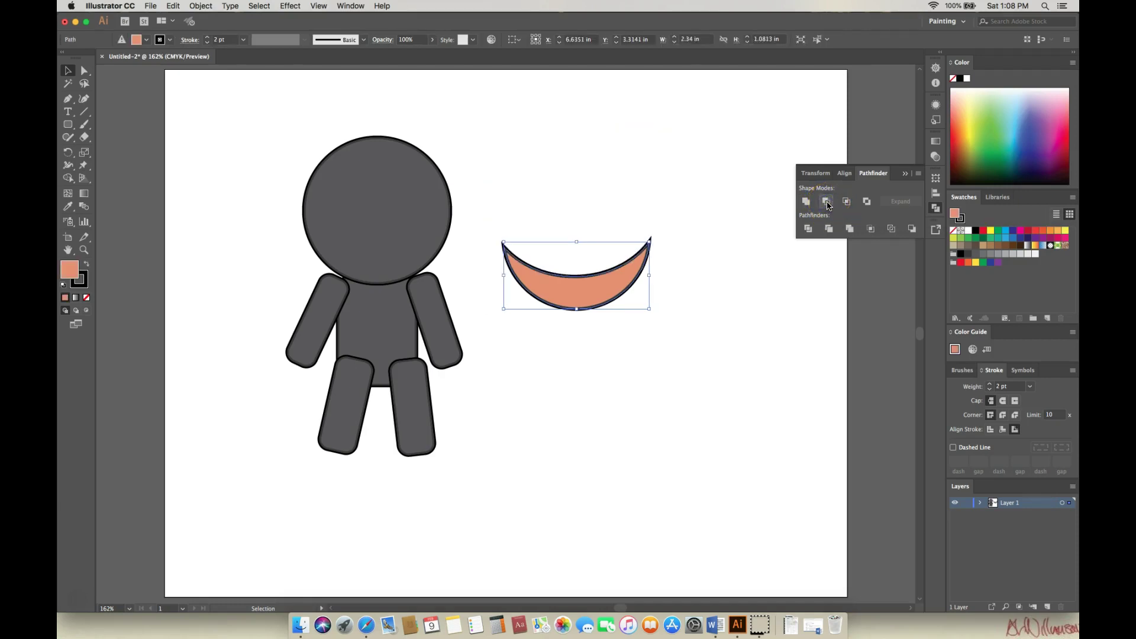
Place the salmon crescent across the figure's head as a face opening and narrow it to fit inside the head outline.
{"action": "left_click_drag", "start_coordinate": [612, 280], "coordinate": [421, 232]}
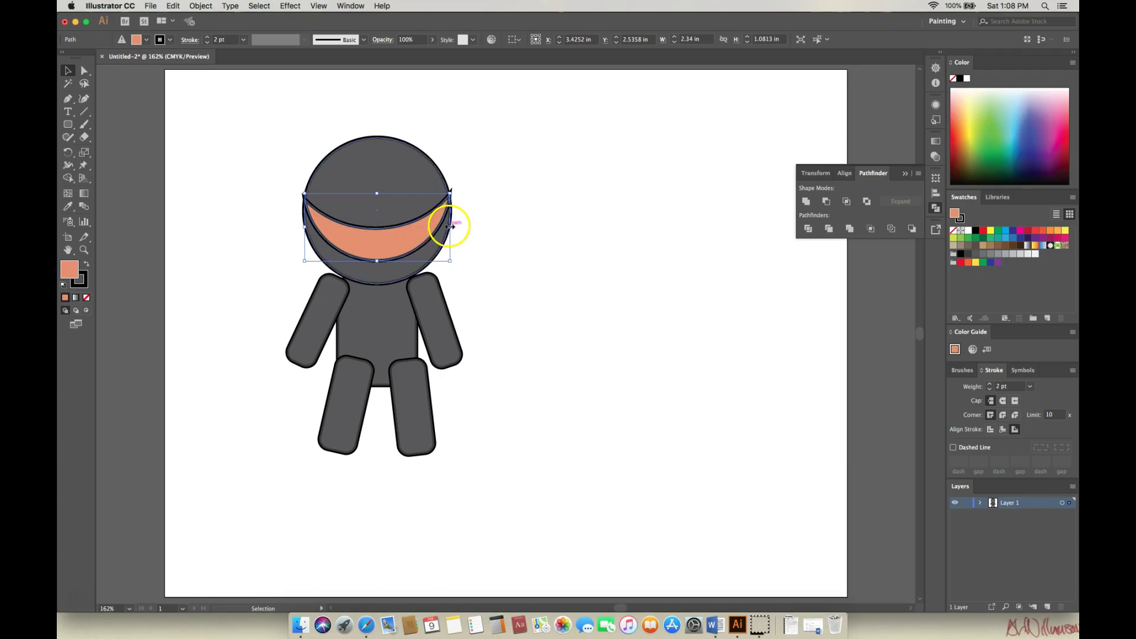
{"action": "left_click_drag", "start_coordinate": [450, 226], "coordinate": [447, 225]}
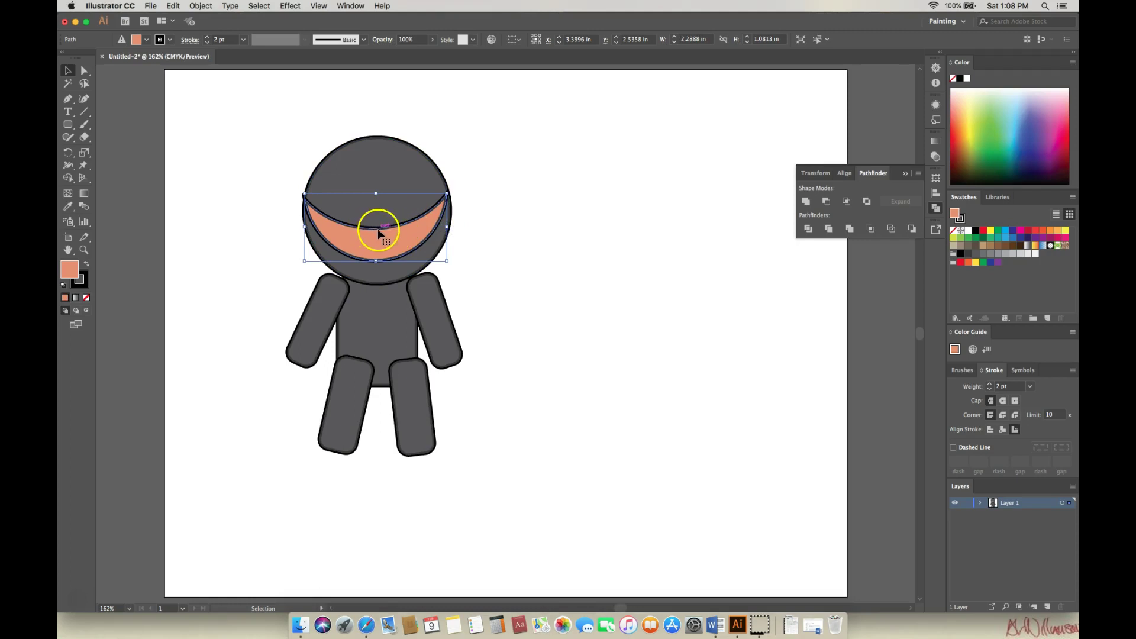
{"action": "key", "text": "Right"}
{"action": "left_click", "coordinate": [509, 225]}
{"action": "left_click", "coordinate": [432, 222]}
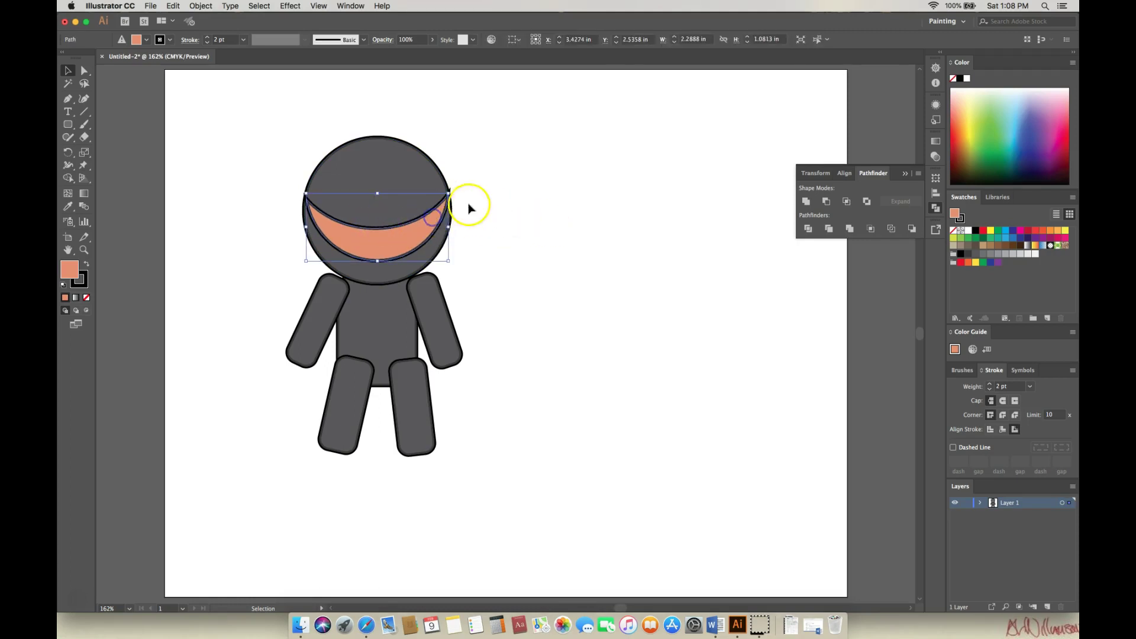
{"action": "left_click_drag", "start_coordinate": [448, 226], "coordinate": [446, 225]}
{"action": "left_click", "coordinate": [521, 216]}
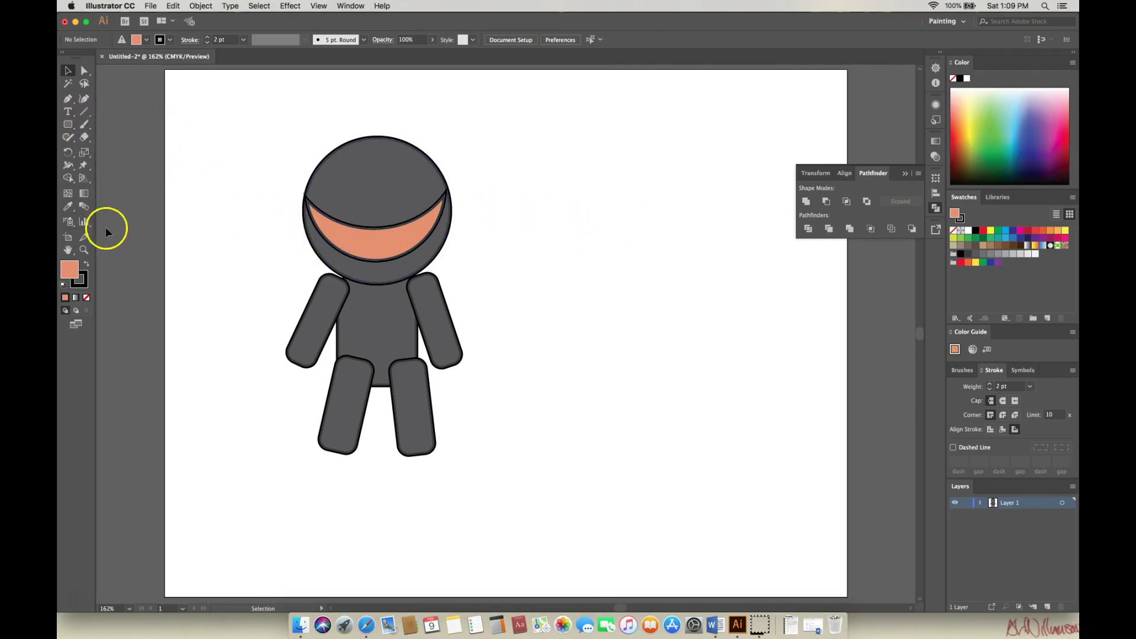
{"action": "left_click", "coordinate": [65, 286]}
{"action": "left_click", "coordinate": [87, 268]}
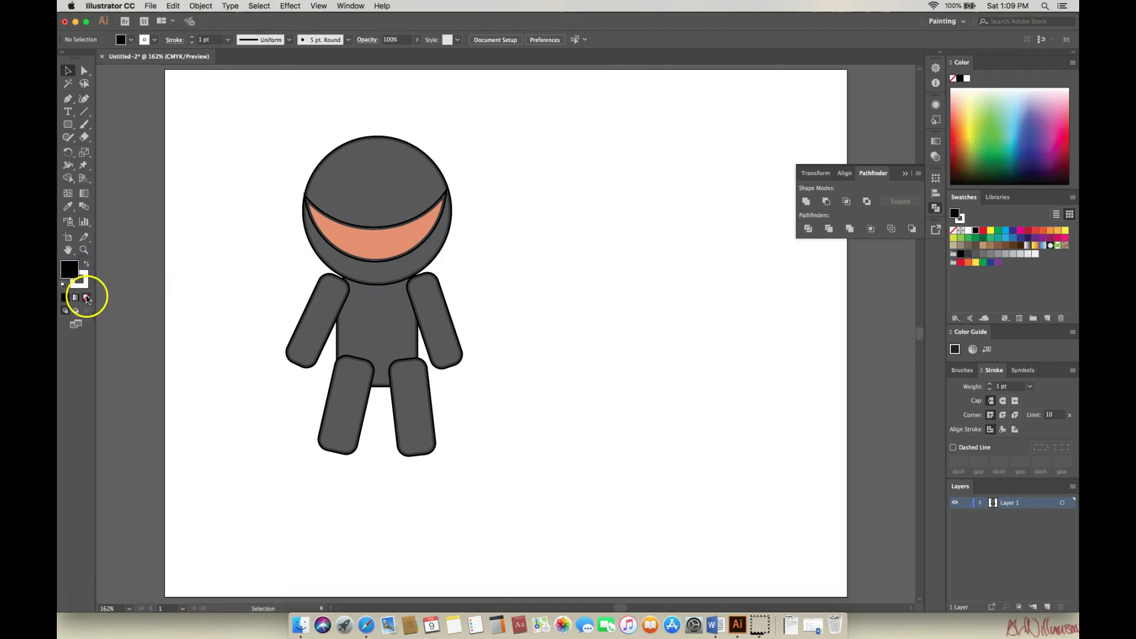
{"action": "left_click", "coordinate": [86, 297]}
{"action": "left_click", "coordinate": [65, 287]}
{"action": "left_click", "coordinate": [84, 289]}
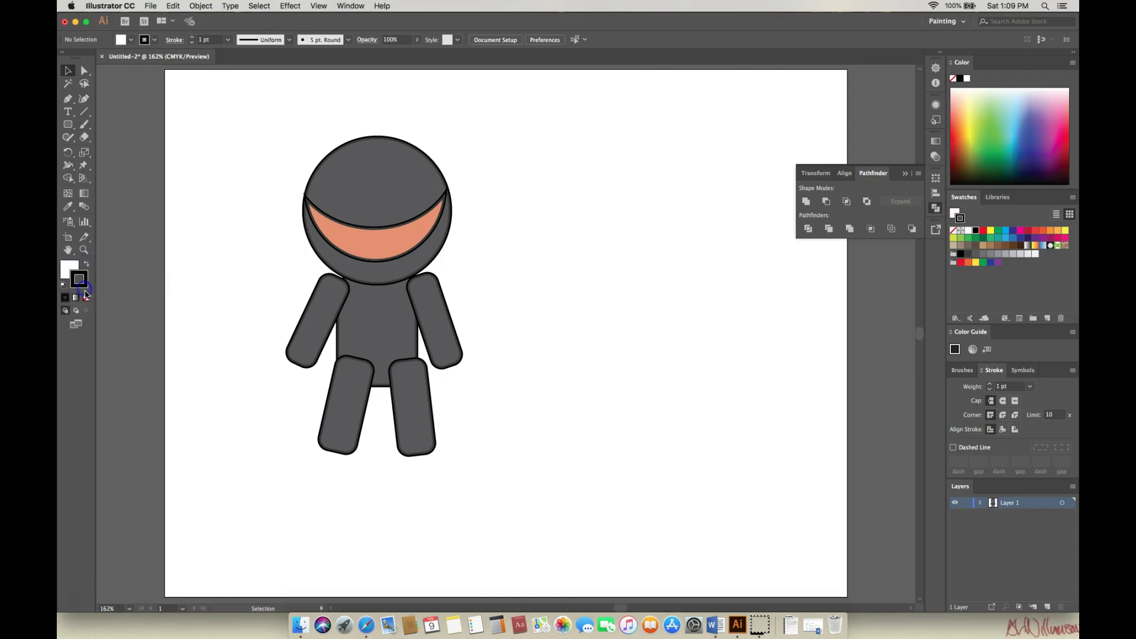
{"action": "left_click", "coordinate": [87, 298]}
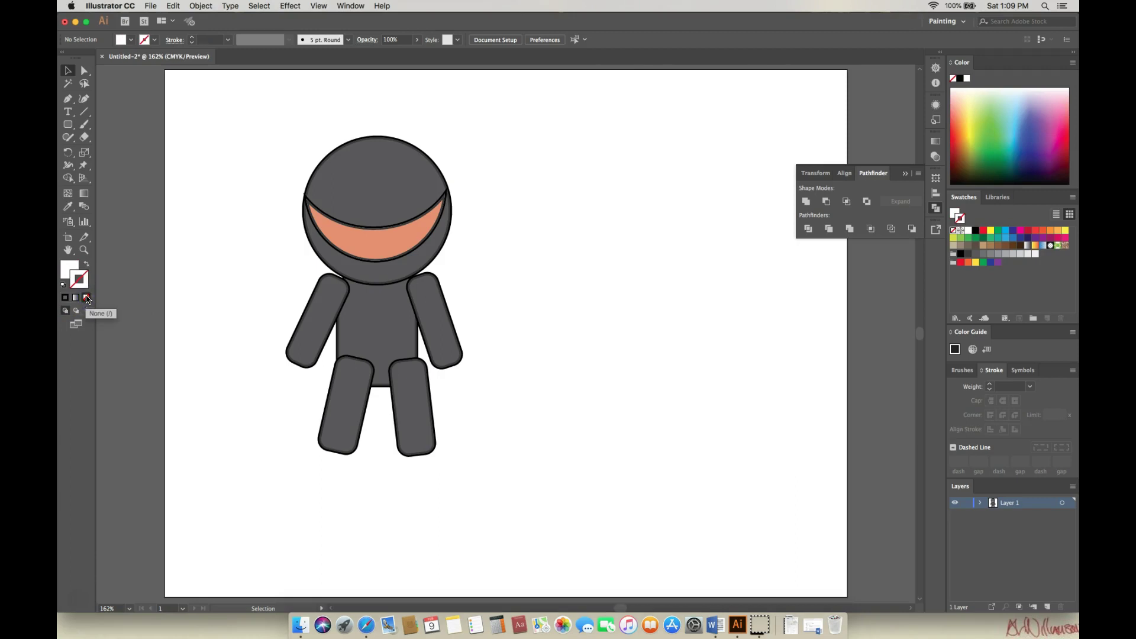
Set the drawing colours to a black fill with no stroke.
{"action": "left_click", "coordinate": [64, 287]}
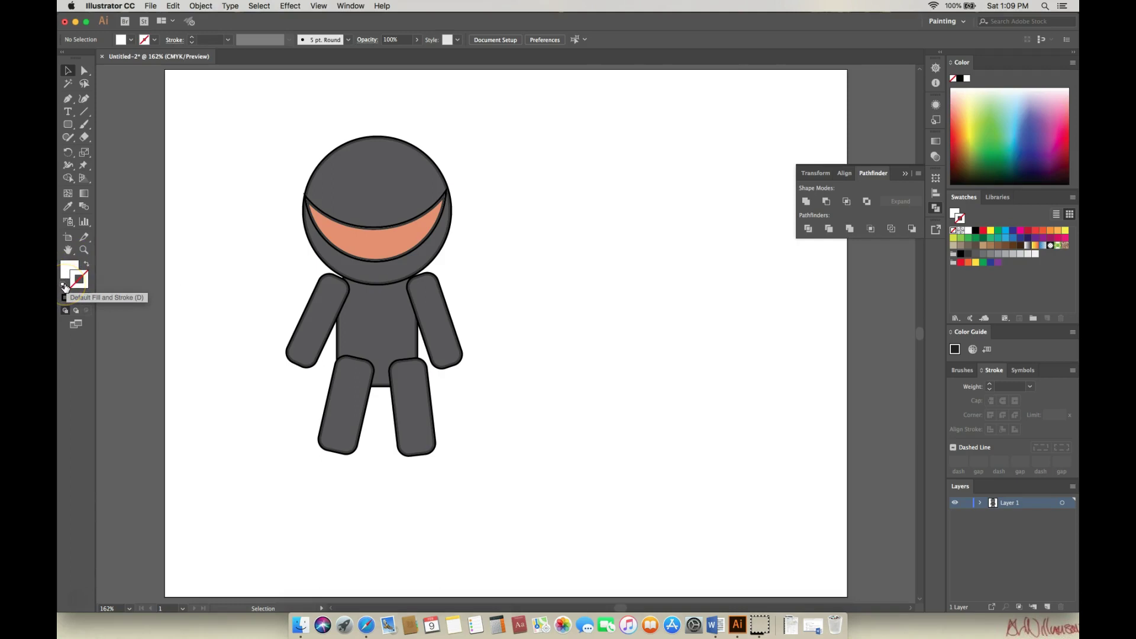
{"action": "left_click", "coordinate": [79, 279]}
{"action": "left_click", "coordinate": [64, 288]}
{"action": "key", "text": "shift+x"}
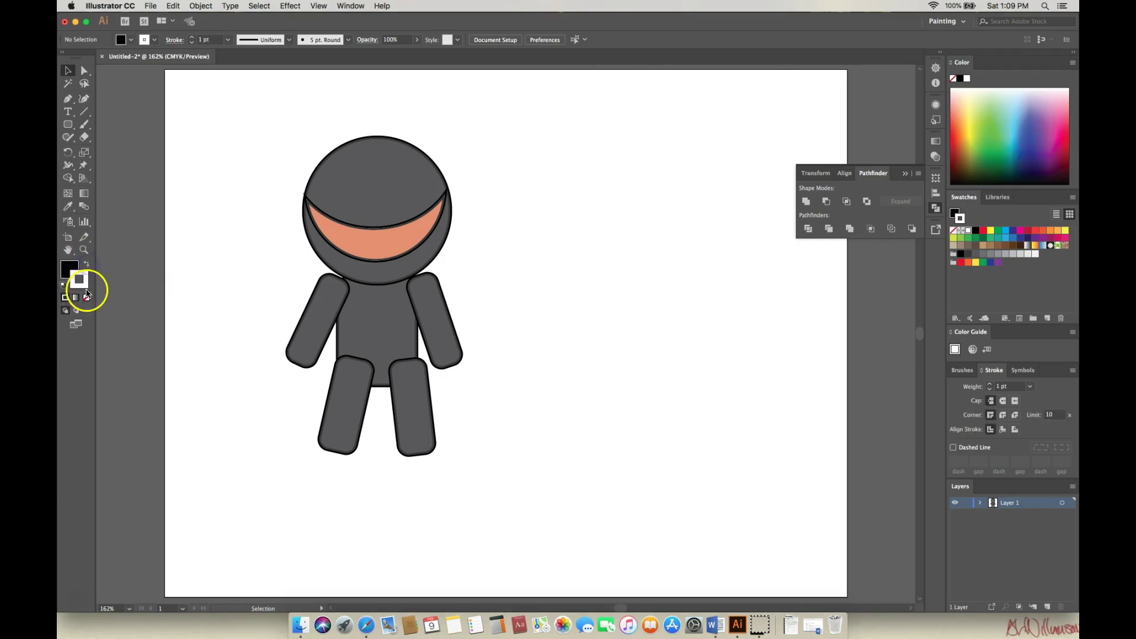
{"action": "left_click", "coordinate": [86, 297]}
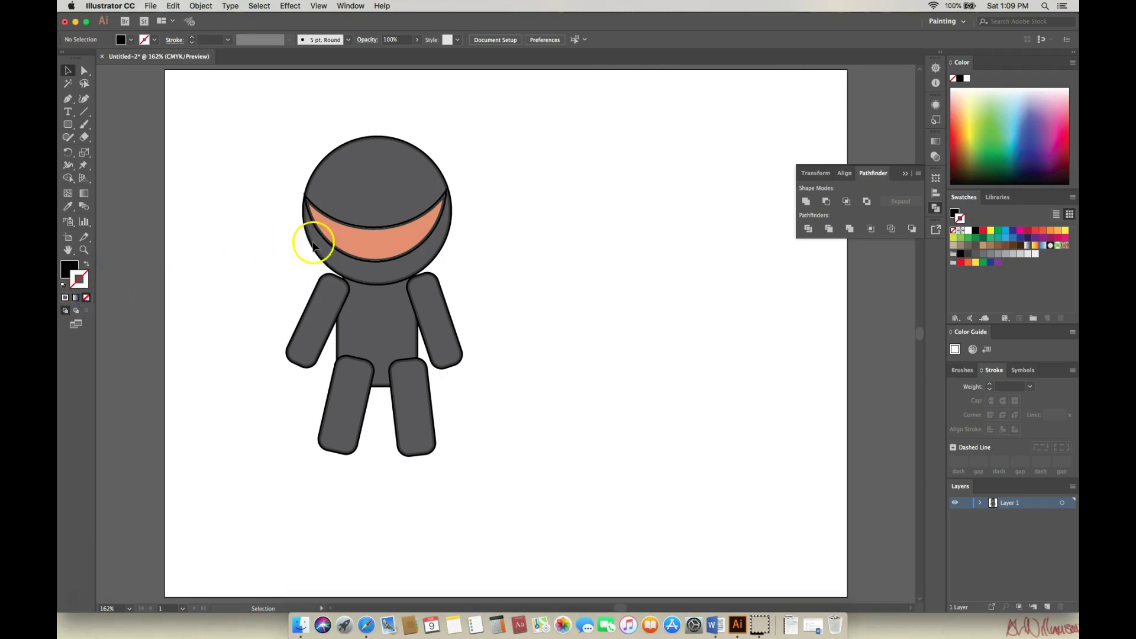
Draw a black circular eye about 0.27 in across with the Ellipse tool on the left half of the face opening.
{"action": "left_click", "coordinate": [77, 125]}
{"action": "left_click_drag", "start_coordinate": [77, 125], "coordinate": [107, 149]}
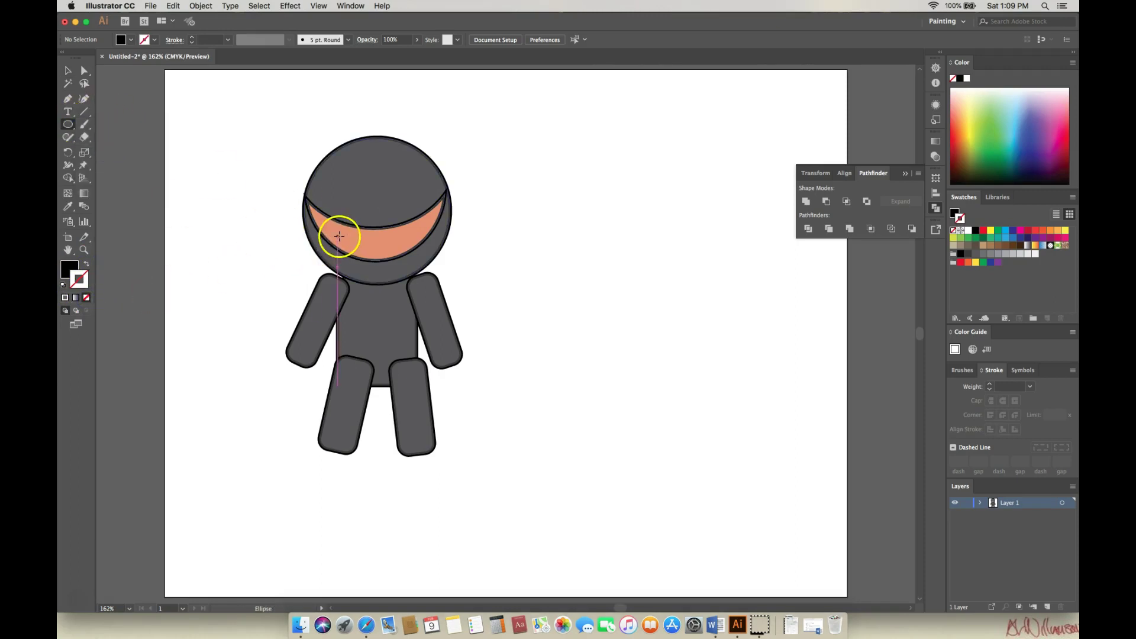
{"action": "left_click_drag", "start_coordinate": [339, 231], "coordinate": [355, 247]}
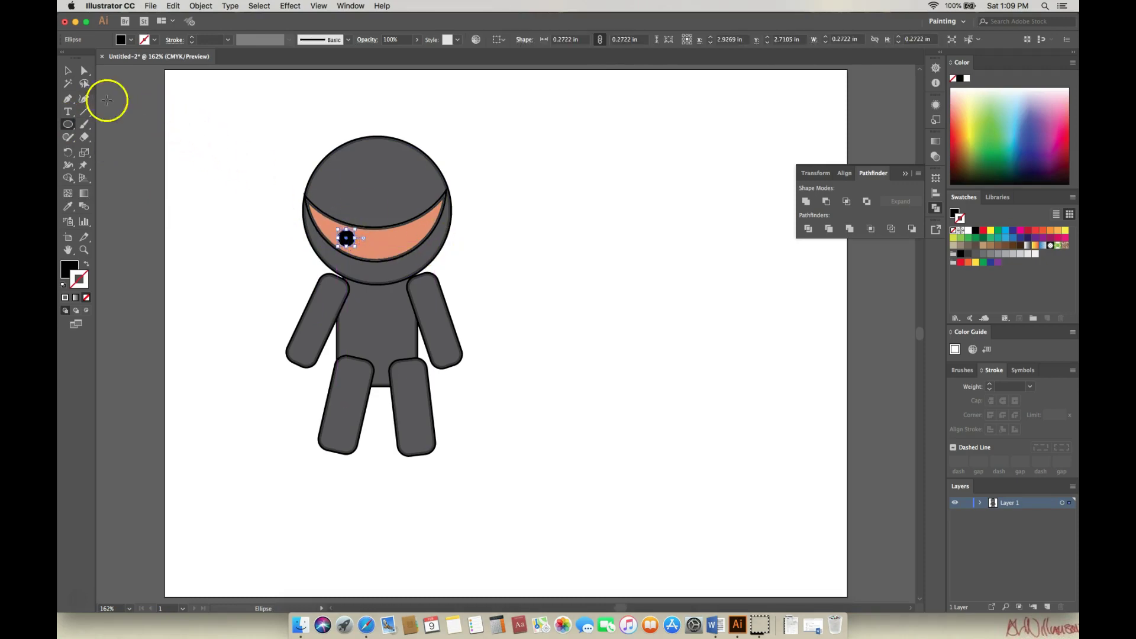
Duplicate the black eye by copy and paste.
{"action": "left_click", "coordinate": [175, 9]}
{"action": "left_click", "coordinate": [182, 55]}
{"action": "left_click", "coordinate": [177, 7]}
{"action": "left_click", "coordinate": [184, 65]}
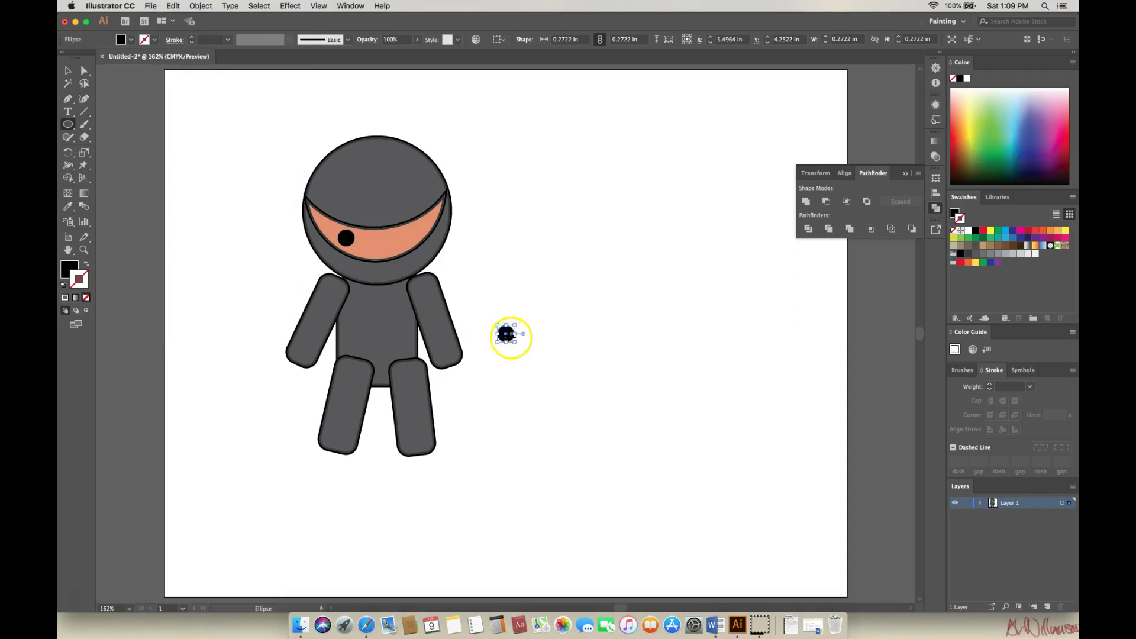
{"action": "left_click", "coordinate": [538, 329]}
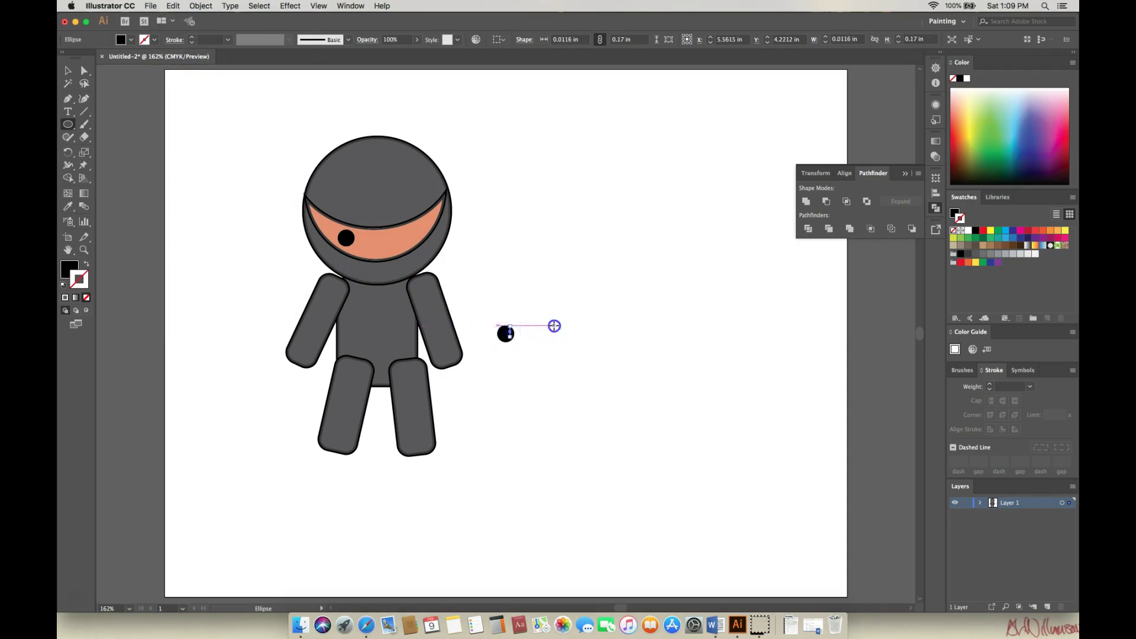
{"action": "left_click", "coordinate": [543, 309]}
{"action": "left_click", "coordinate": [556, 326]}
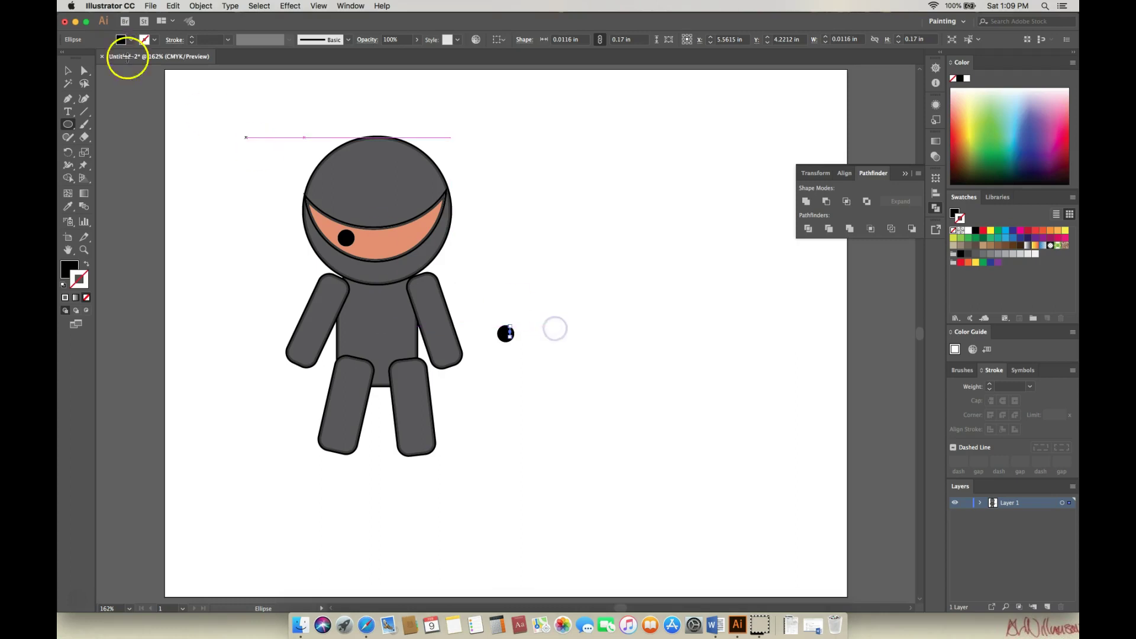
Move the pasted eye onto the right half of the face opening, level with the first eye, and deselect it.
{"action": "left_click", "coordinate": [68, 67]}
{"action": "left_click", "coordinate": [506, 333]}
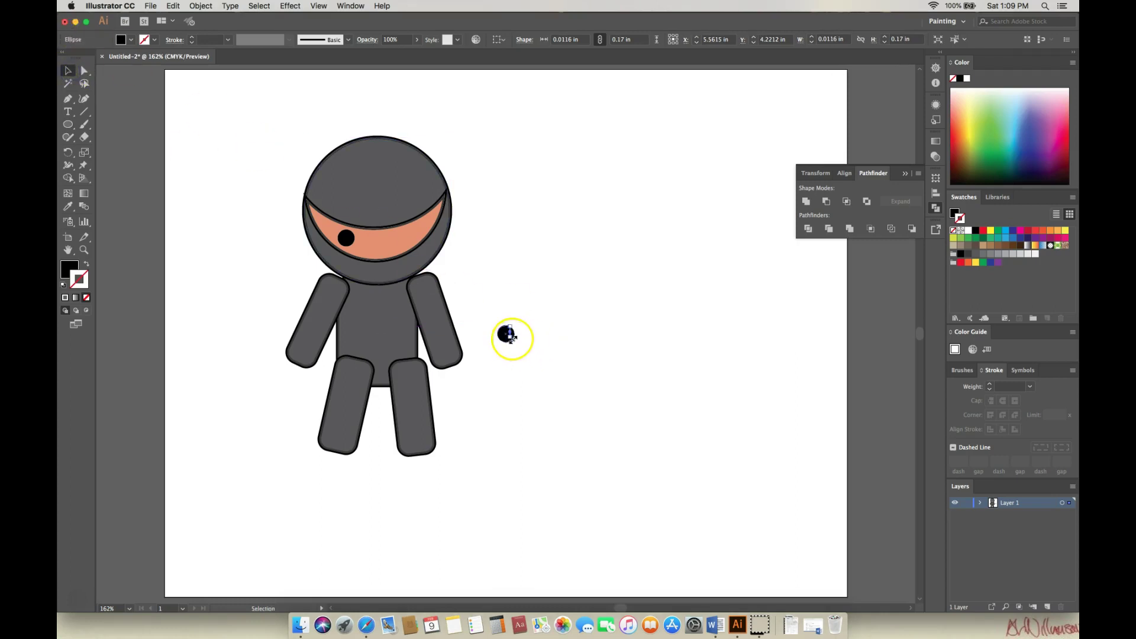
{"action": "left_click_drag", "start_coordinate": [482, 312], "coordinate": [403, 244]}
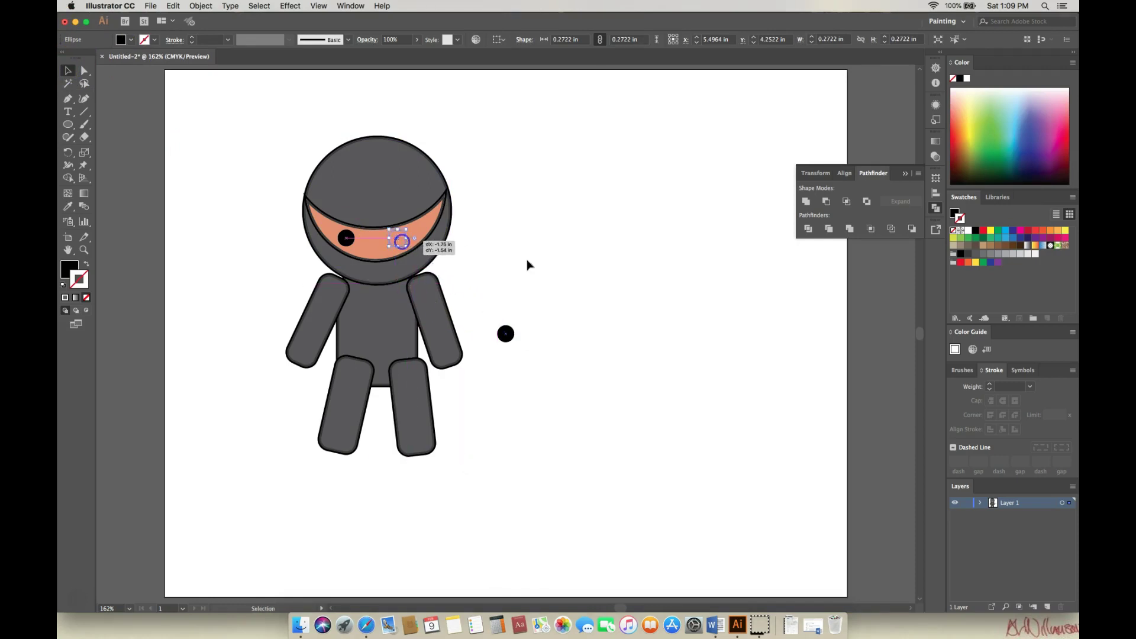
{"action": "left_click_drag", "start_coordinate": [529, 264], "coordinate": [599, 261]}
{"action": "left_click", "coordinate": [634, 265]}
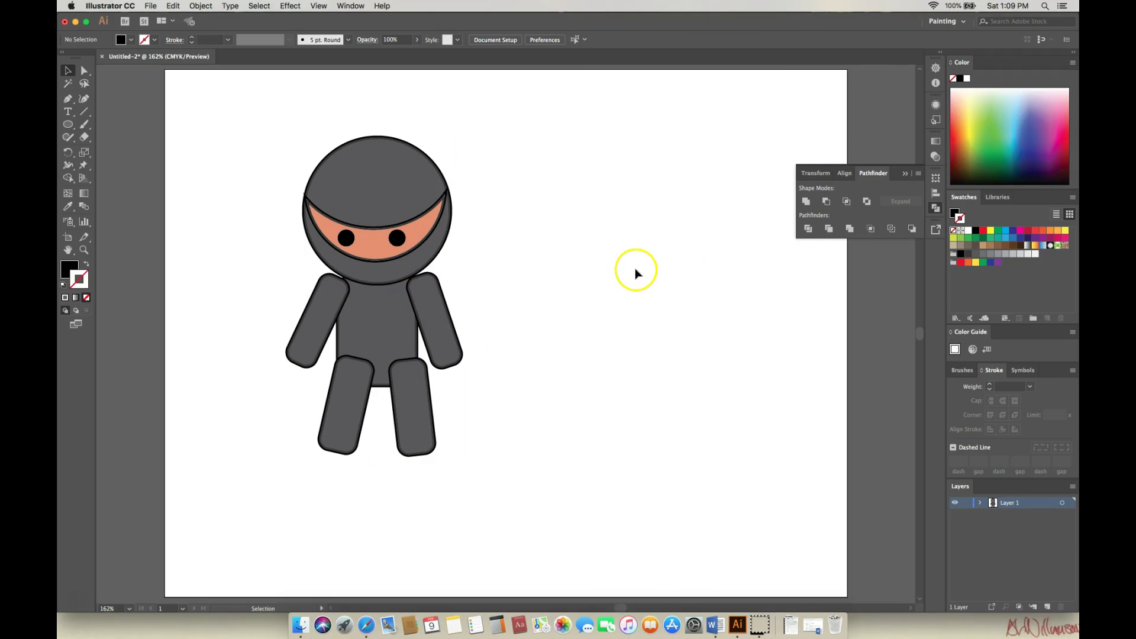
Rotate the ninja's left-side arm farther outward, and turn the right-side leg upright, shifting it slightly inward.
{"action": "left_click", "coordinate": [327, 303]}
{"action": "left_click_drag", "start_coordinate": [356, 282], "coordinate": [336, 296]}
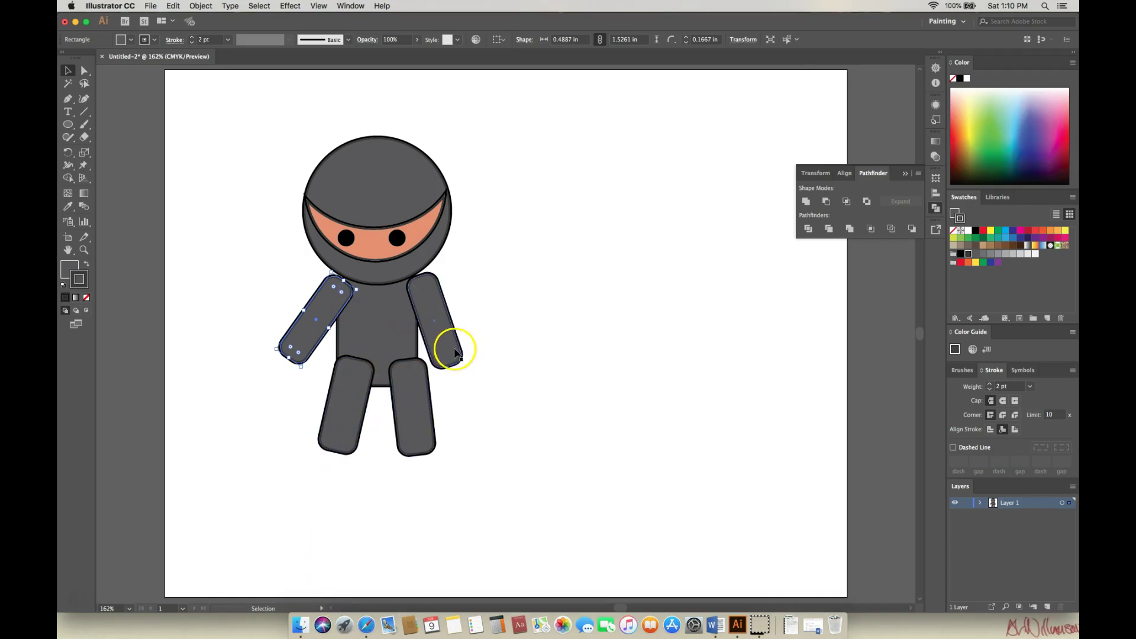
{"action": "left_click", "coordinate": [344, 385]}
{"action": "left_click_drag", "start_coordinate": [408, 390], "coordinate": [400, 389]}
{"action": "left_click_drag", "start_coordinate": [427, 457], "coordinate": [426, 459]}
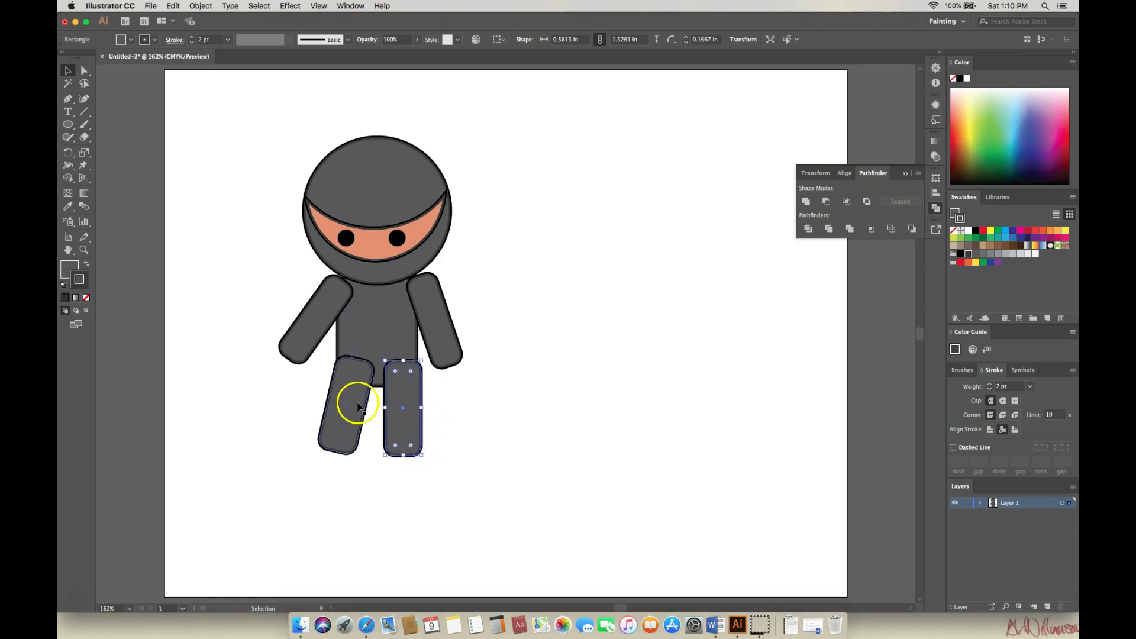
Rotate the ninja's right-side arm farther outward from the body and deselect it.
{"action": "left_click", "coordinate": [448, 340]}
{"action": "left_click_drag", "start_coordinate": [471, 364], "coordinate": [467, 368]}
{"action": "left_click", "coordinate": [556, 342]}
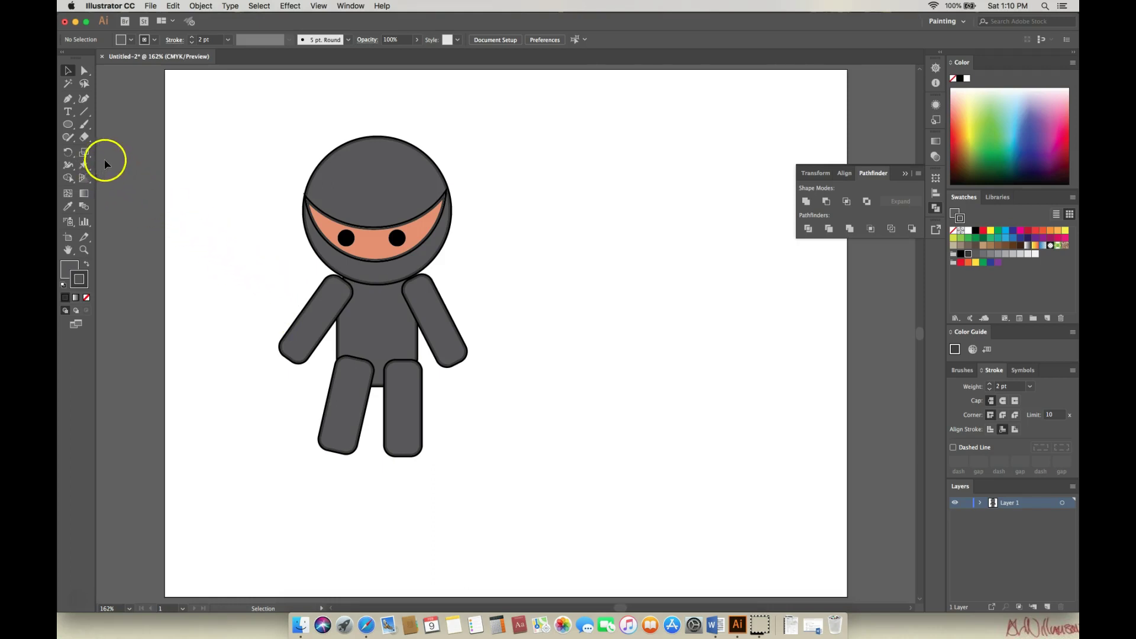
Draw a tall narrow sword blade rectangle, about 0.18 by 3.16 in, beside the ninja with a light grey fill and dark grey stroke.
{"action": "left_click_drag", "start_coordinate": [69, 126], "coordinate": [104, 128]}
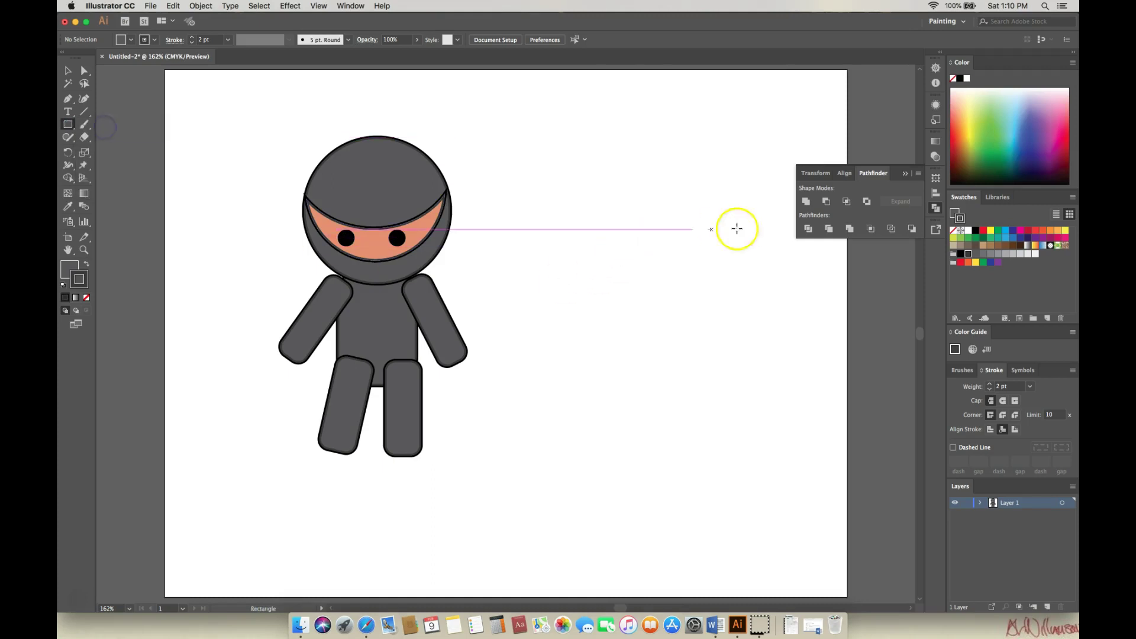
{"action": "left_click", "coordinate": [1023, 256]}
{"action": "left_click_drag", "start_coordinate": [526, 147], "coordinate": [536, 342]}
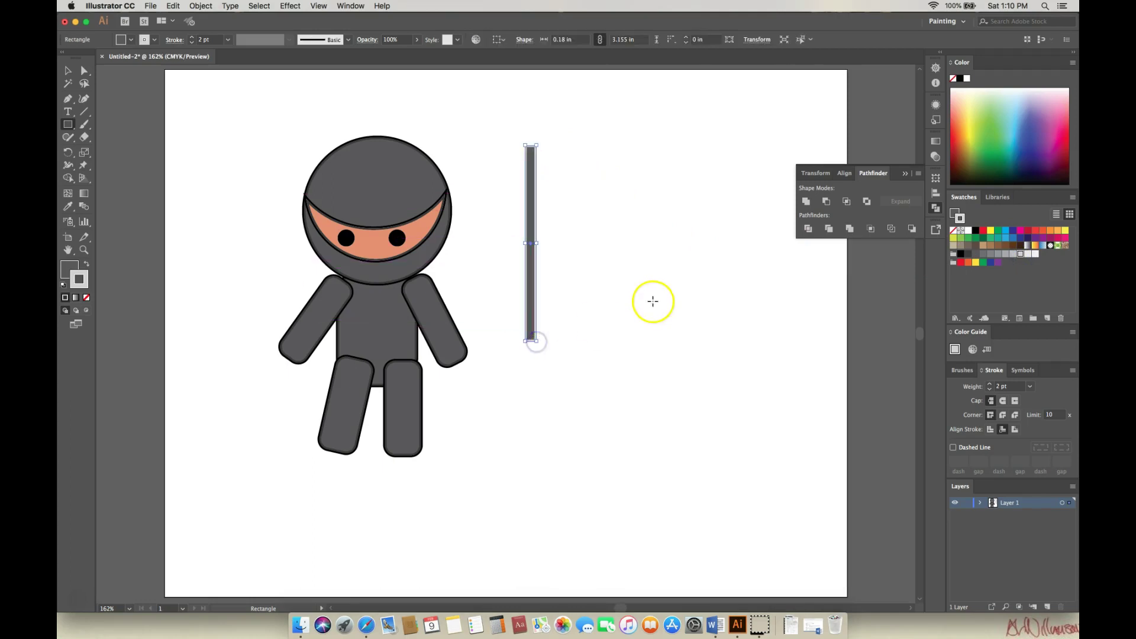
{"action": "left_click", "coordinate": [87, 266]}
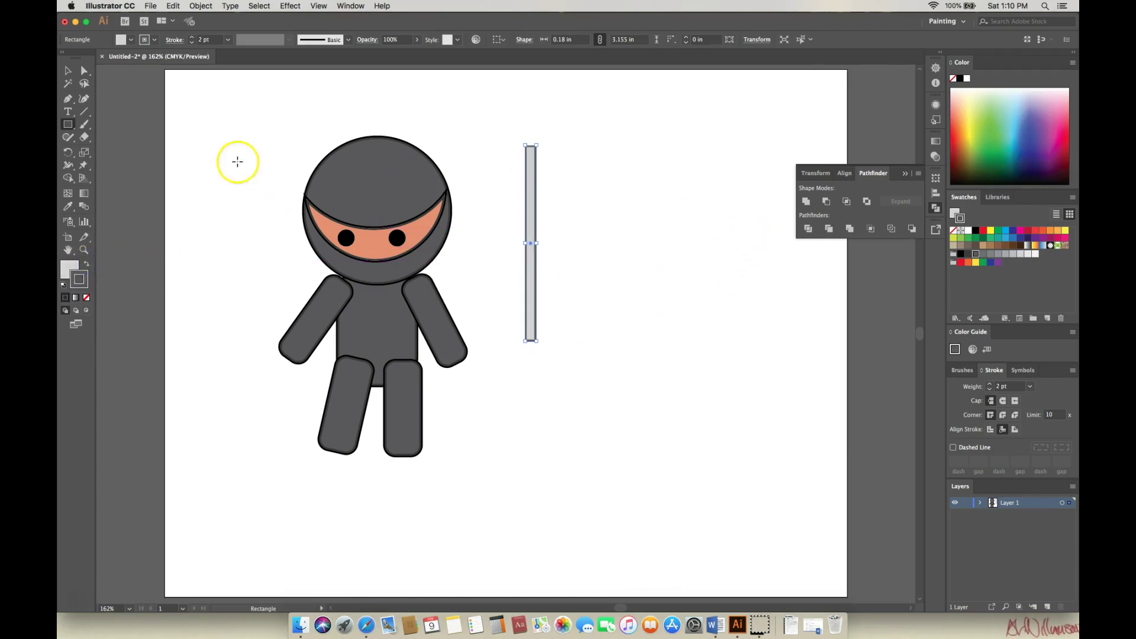
Slant the blade's tip by lowering only its upper-right corner point with the Direct Selection tool.
{"action": "left_click", "coordinate": [84, 250]}
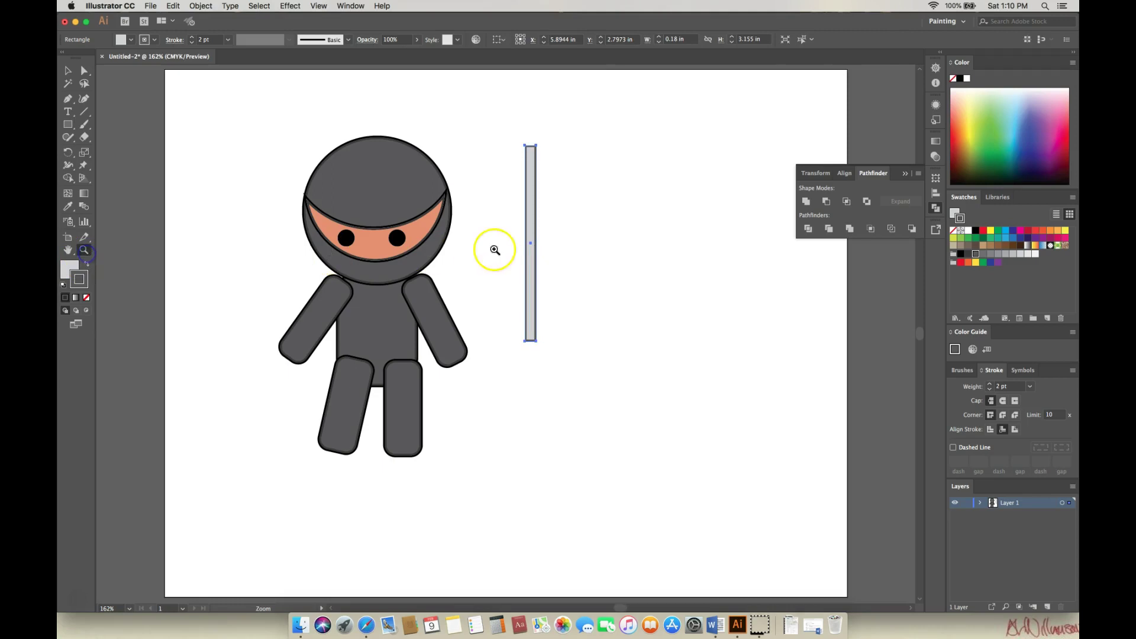
{"action": "left_click", "coordinate": [556, 255]}
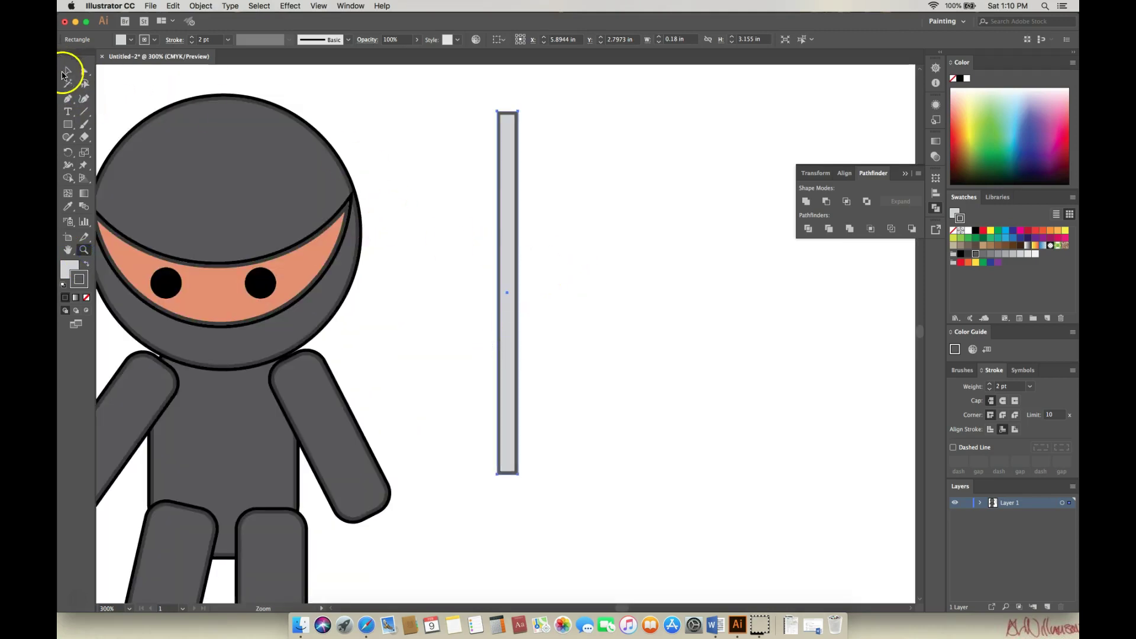
{"action": "left_click", "coordinate": [84, 72]}
{"action": "left_click", "coordinate": [554, 123]}
{"action": "left_click_drag", "start_coordinate": [516, 113], "coordinate": [518, 126]}
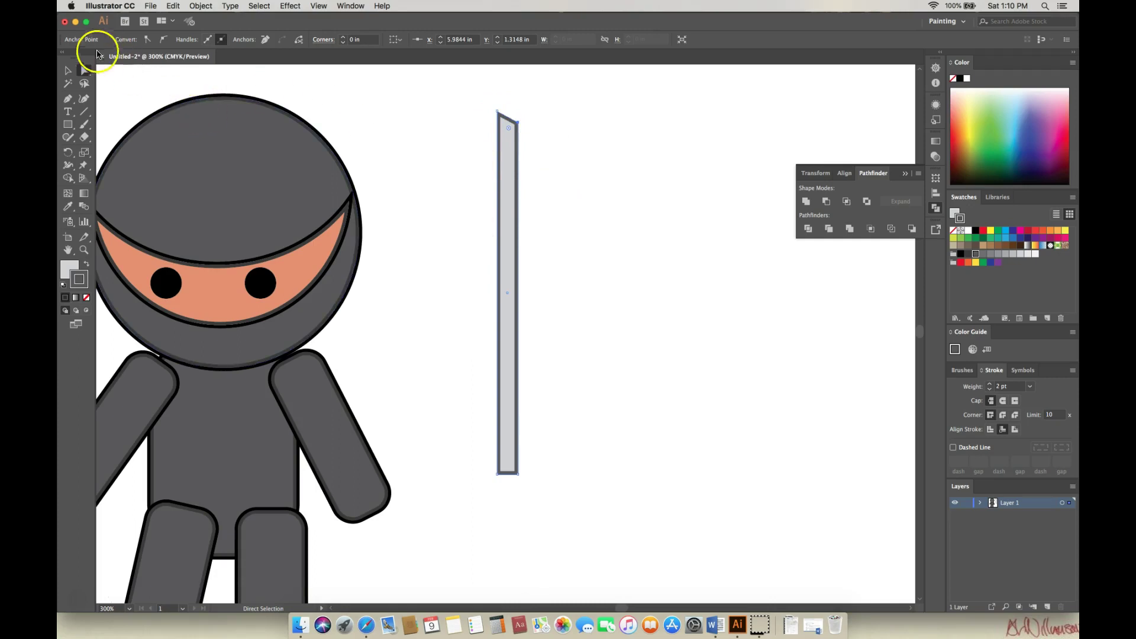
{"action": "left_click", "coordinate": [174, 7]}
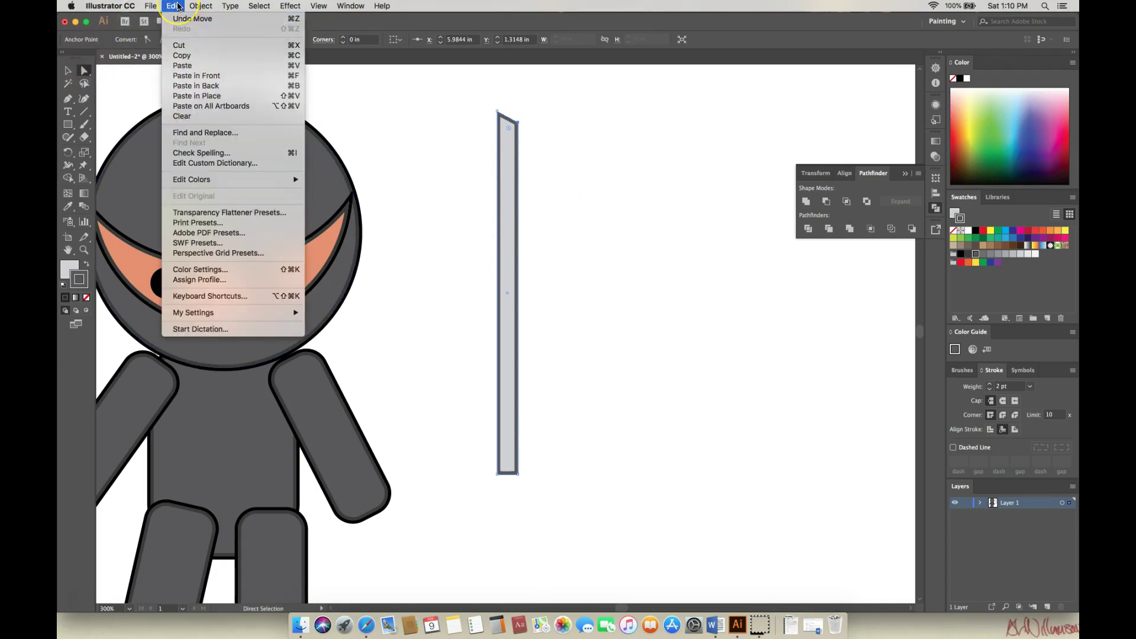
{"action": "left_click", "coordinate": [216, 203]}
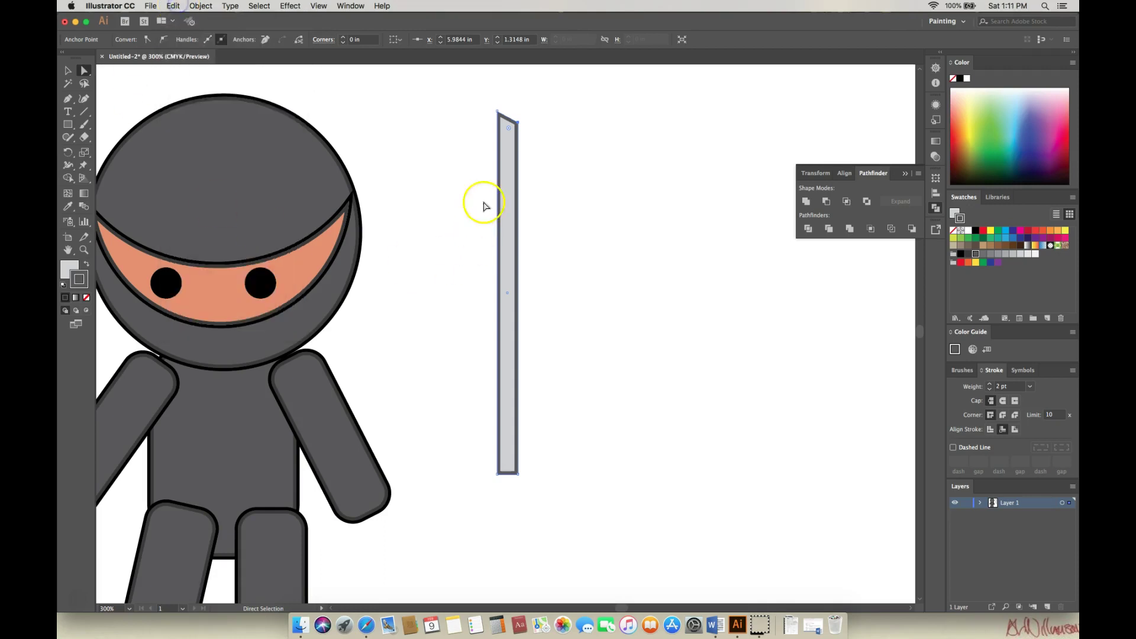
Rotate the blade clockwise to a diagonal and move its base onto the ninja's right-side hand.
{"action": "left_click", "coordinate": [70, 71]}
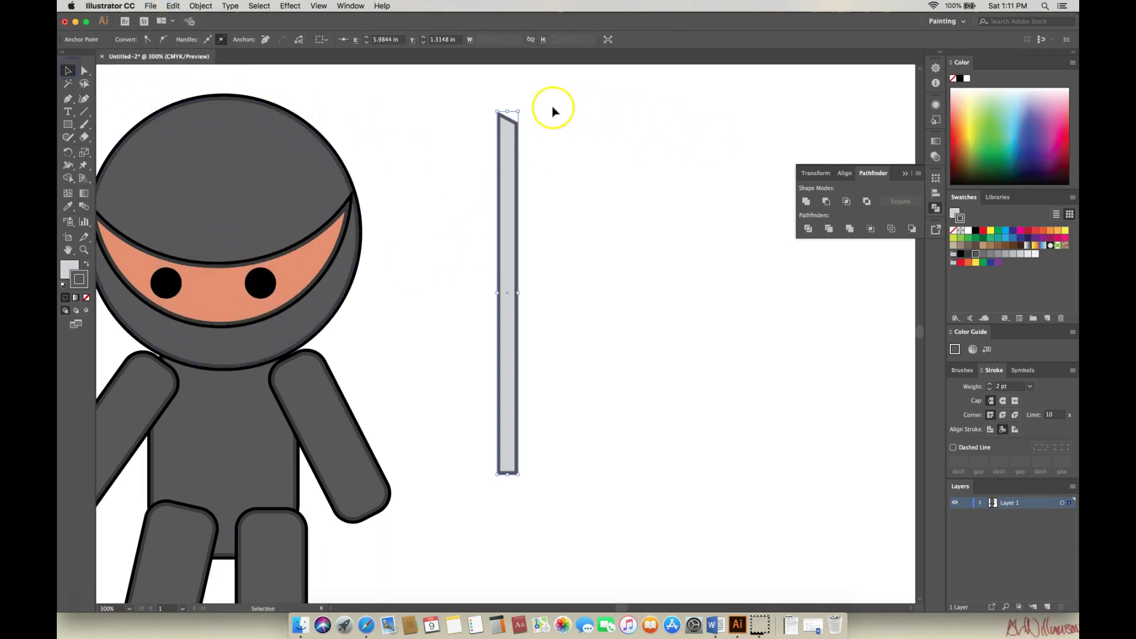
{"action": "left_click_drag", "start_coordinate": [522, 105], "coordinate": [629, 159]}
{"action": "left_click_drag", "start_coordinate": [563, 203], "coordinate": [556, 272]}
{"action": "left_click_drag", "start_coordinate": [618, 200], "coordinate": [624, 214]}
{"action": "mouse_move", "coordinate": [512, 323]}
{"action": "left_mouse_down"}
{"action": "mouse_move", "coordinate": [523, 337]}
{"action": "mouse_move", "coordinate": [528, 321]}
{"action": "left_mouse_up"}
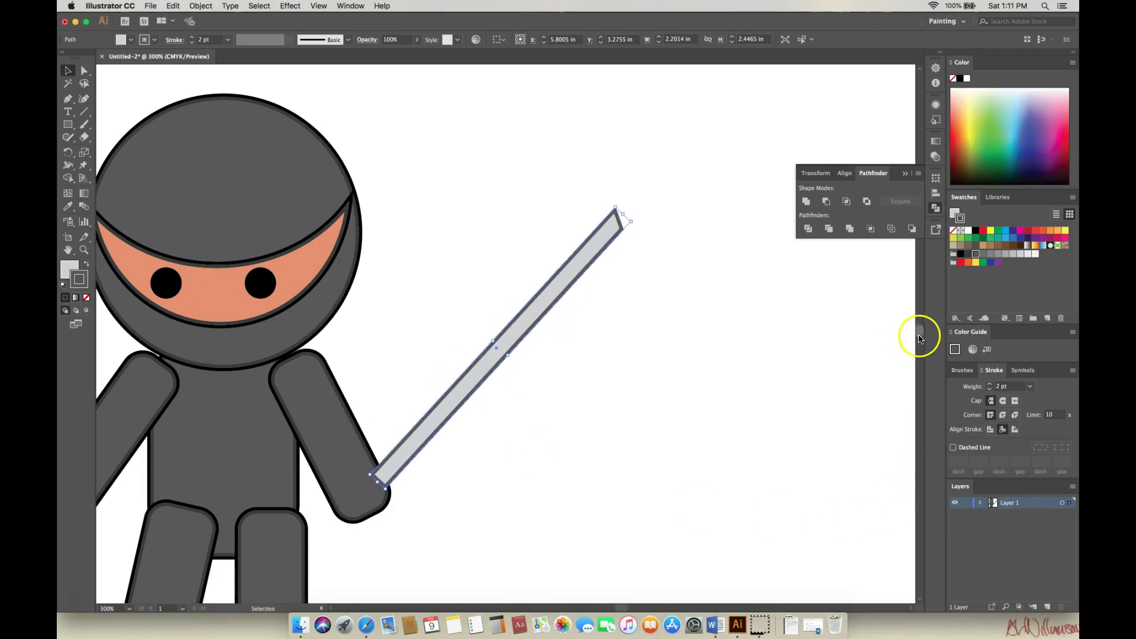
Draw a narrow upright ellipse about 0.15 by 0.37 in for the sword guard, in the empty area below the blade.
{"action": "left_click_drag", "start_coordinate": [919, 332], "coordinate": [920, 337]}
{"action": "scroll", "coordinate": [920, 338], "scroll_direction": "down", "scroll_amount": 5}
{"action": "left_click", "coordinate": [84, 250]}
{"action": "left_click", "coordinate": [415, 269]}
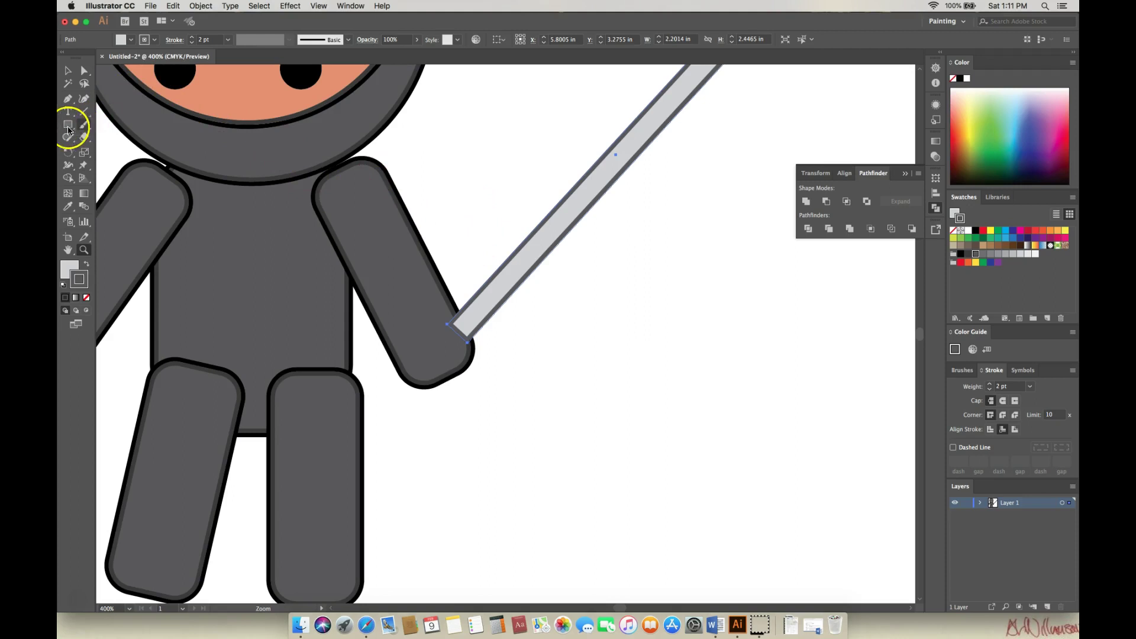
{"action": "left_click_drag", "start_coordinate": [67, 127], "coordinate": [103, 146]}
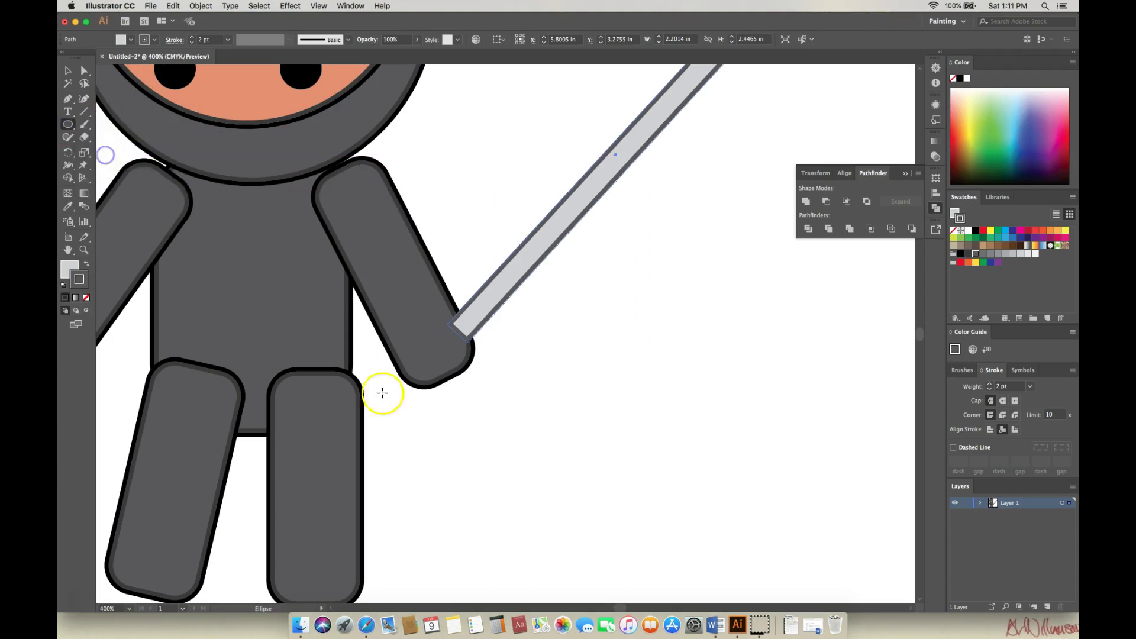
{"action": "left_click_drag", "start_coordinate": [548, 397], "coordinate": [571, 453]}
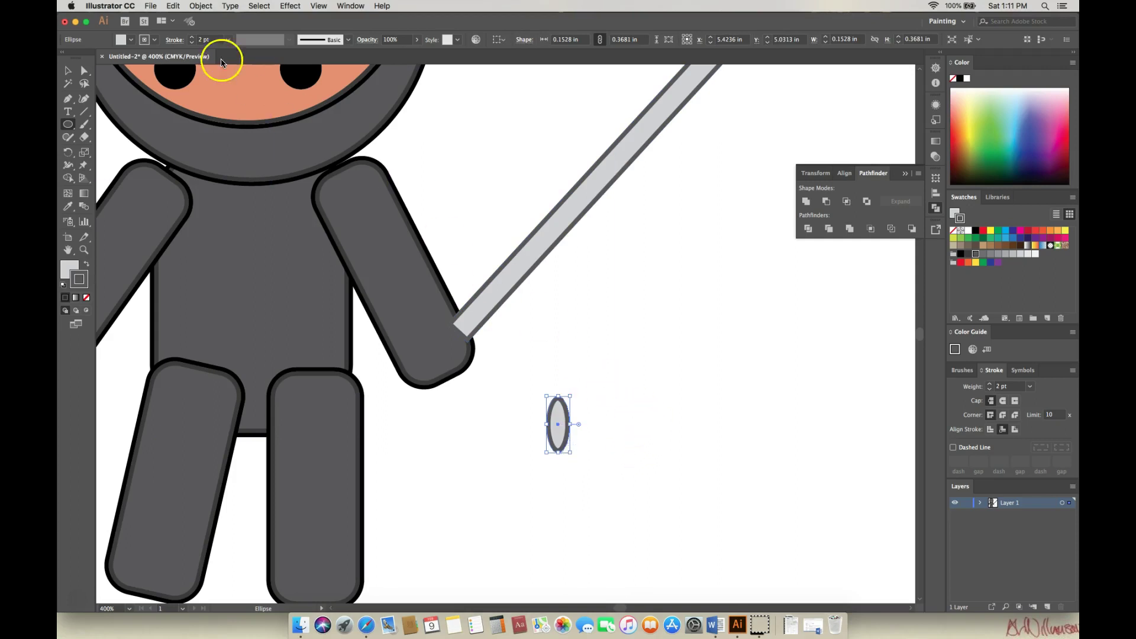
Rotate the guard ellipse to lie across the blade and move it onto the blade's base at the hand.
{"action": "left_click", "coordinate": [69, 67]}
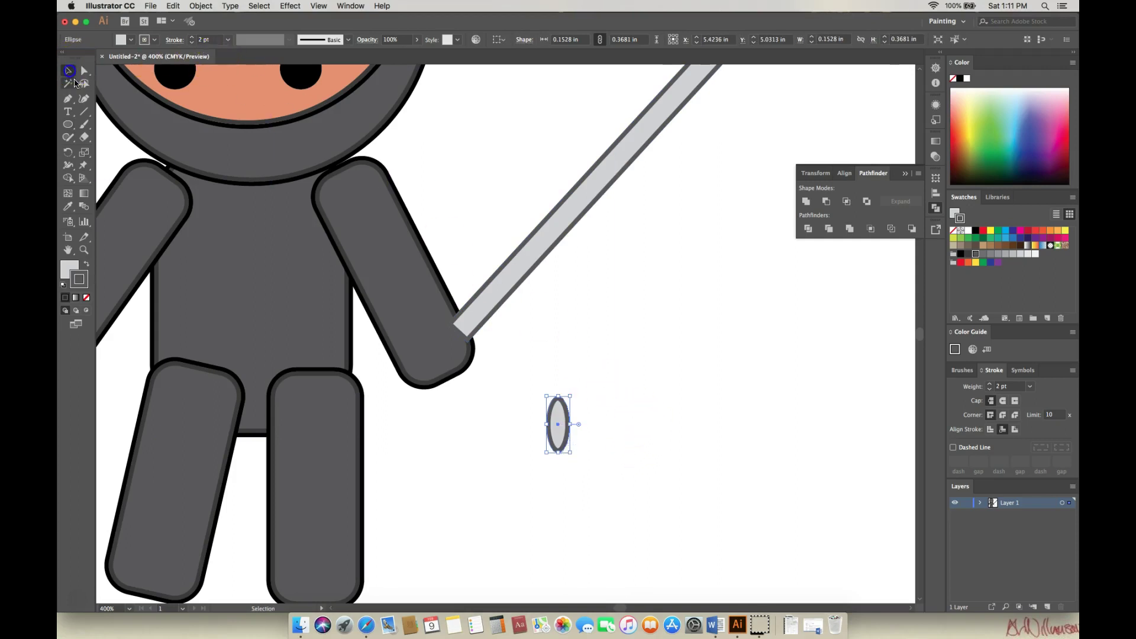
{"action": "left_click", "coordinate": [81, 604]}
{"action": "left_click", "coordinate": [569, 400]}
{"action": "left_click", "coordinate": [562, 422]}
{"action": "left_click_drag", "start_coordinate": [563, 422], "coordinate": [488, 346]}
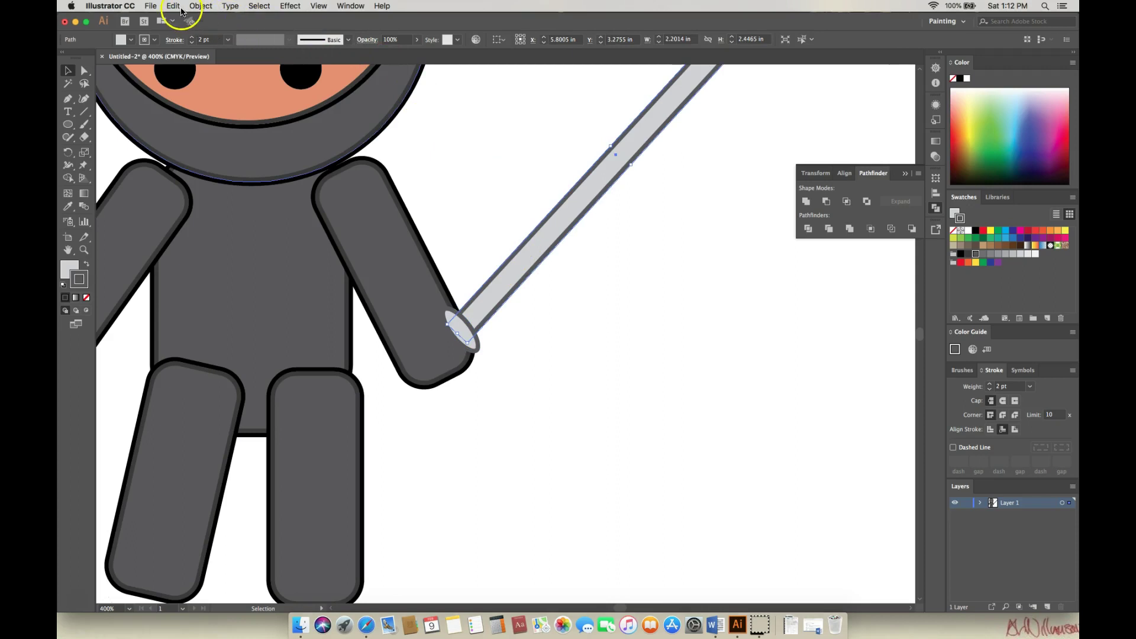
Bring the blade in front of the guard and adjust both pieces so the blade's base sits centred on the guard.
{"action": "left_click", "coordinate": [201, 6]}
{"action": "mouse_move", "coordinate": [210, 29]}
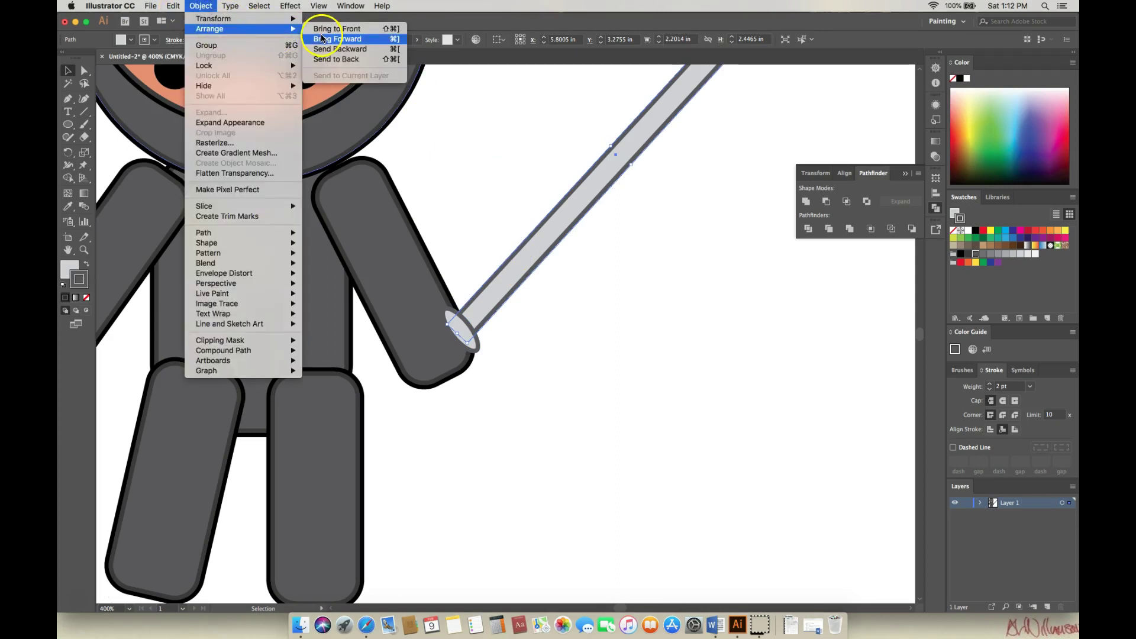
{"action": "left_click", "coordinate": [328, 34]}
{"action": "left_click_drag", "start_coordinate": [510, 284], "coordinate": [518, 280]}
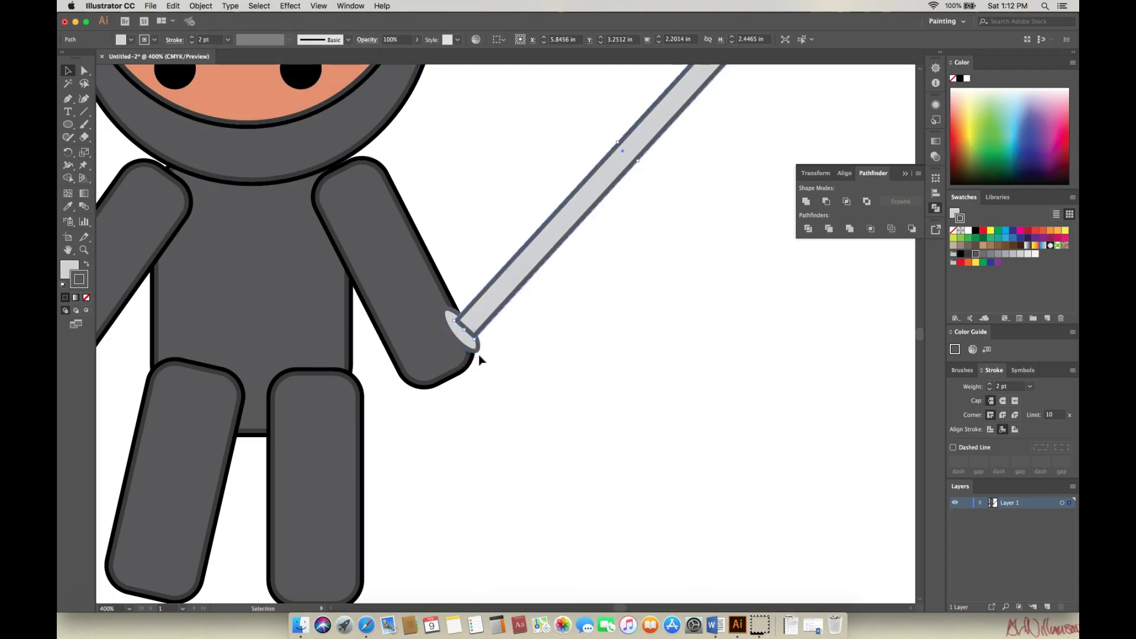
{"action": "left_click_drag", "start_coordinate": [441, 320], "coordinate": [474, 347]}
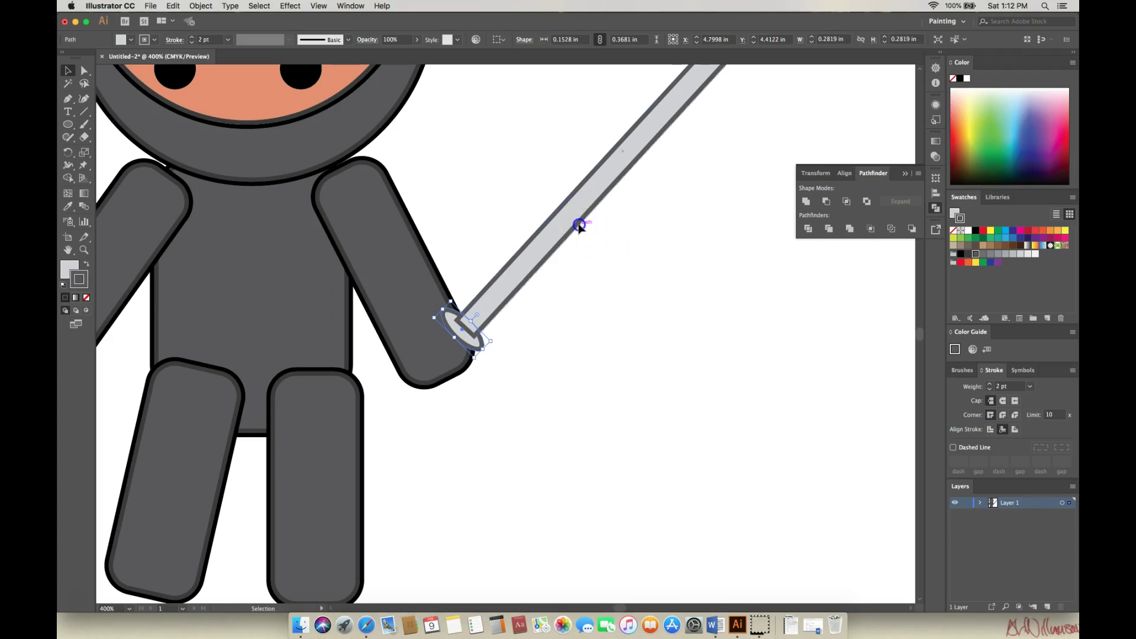
Add a second 2 pt stroke in black to the blade and the guard together.
{"action": "left_click", "coordinate": [579, 225], "text": "shift"}
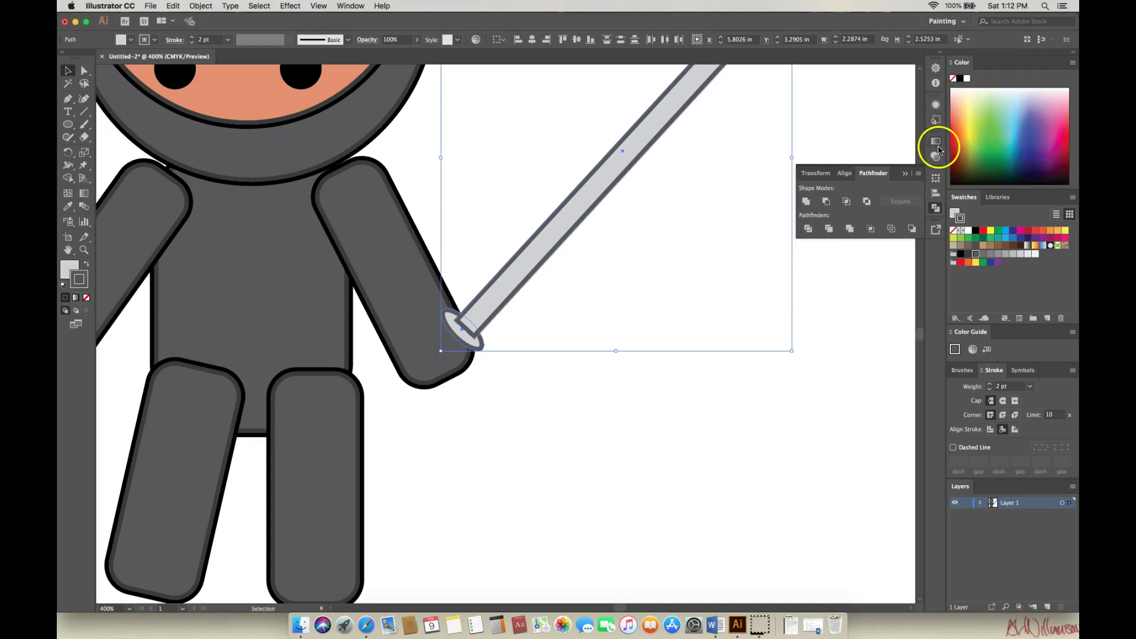
{"action": "left_click", "coordinate": [936, 106]}
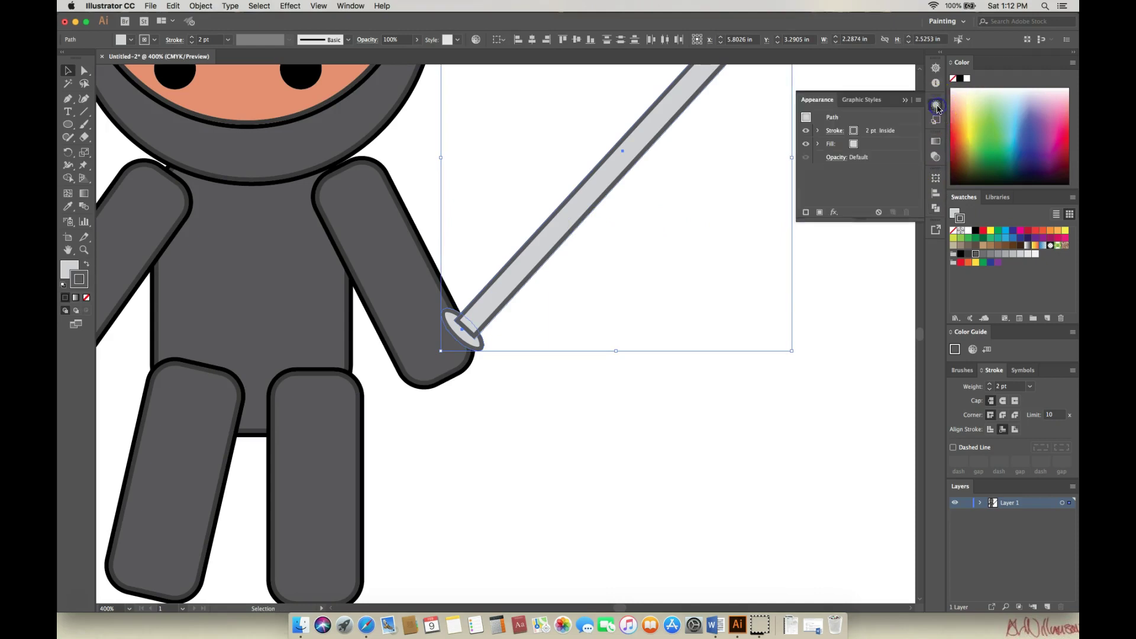
{"action": "left_click", "coordinate": [835, 130]}
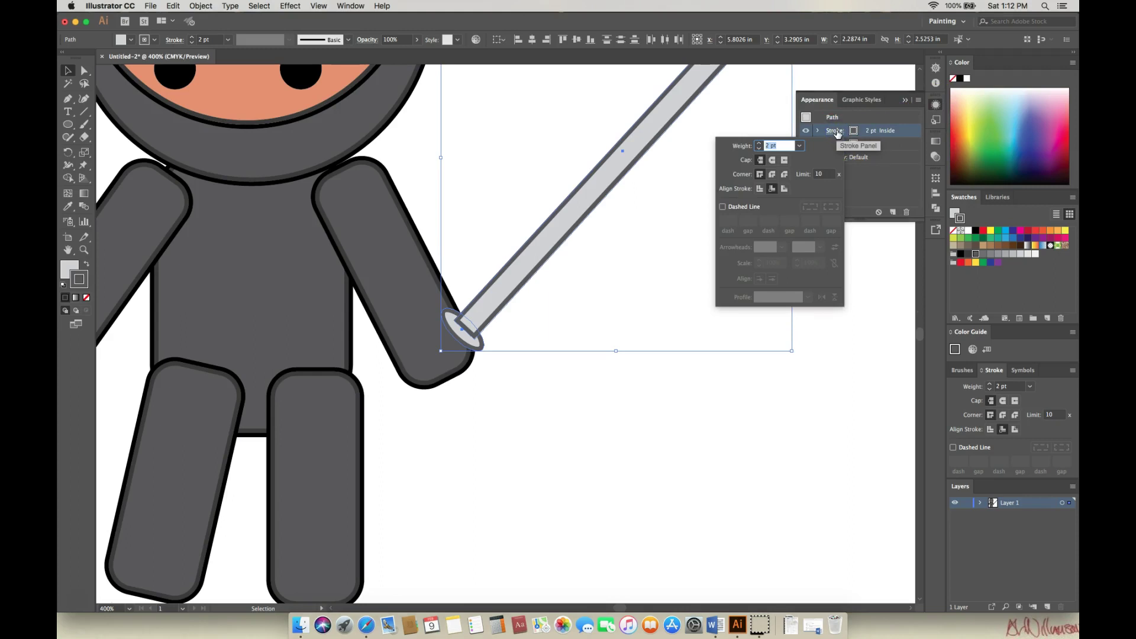
{"action": "left_click", "coordinate": [886, 188]}
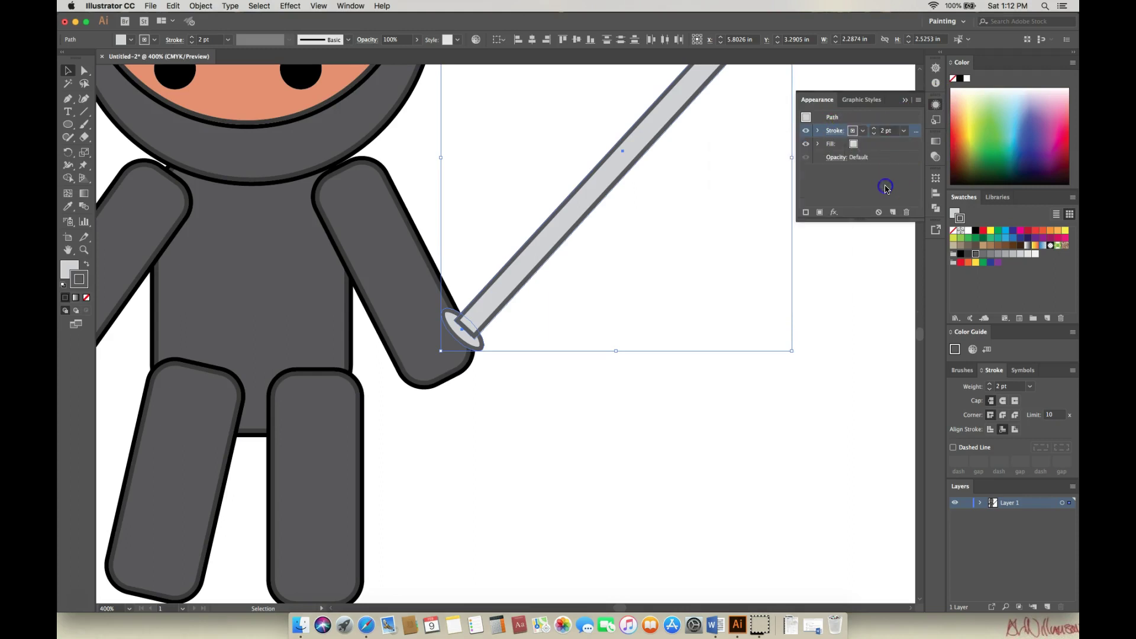
{"action": "left_click", "coordinate": [805, 213]}
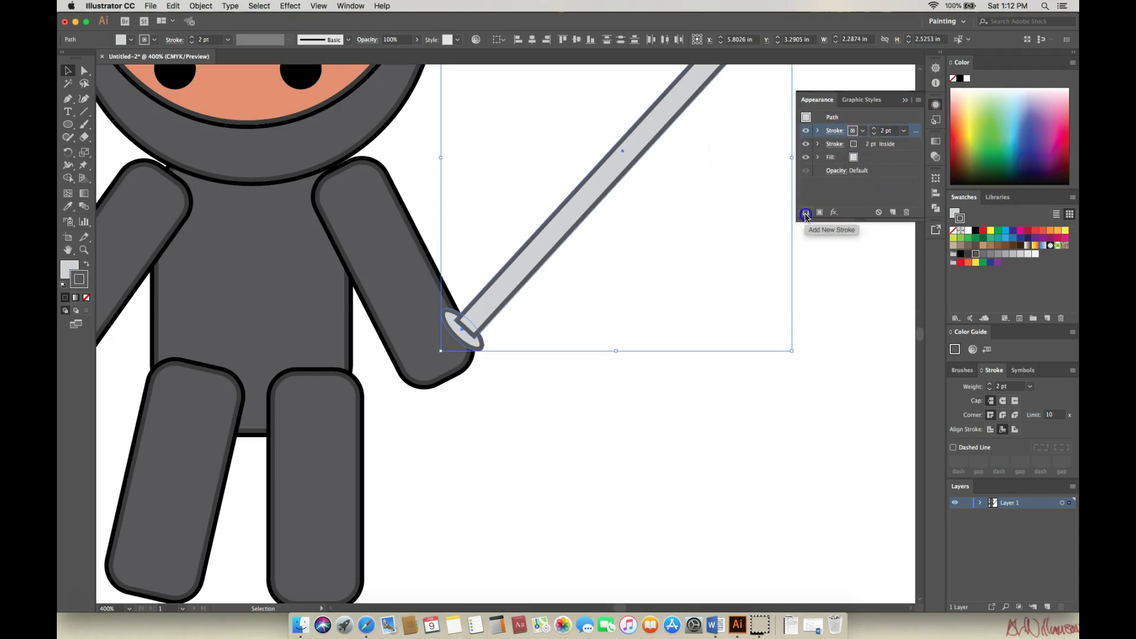
{"action": "left_click", "coordinate": [851, 136]}
{"action": "left_click", "coordinate": [762, 150]}
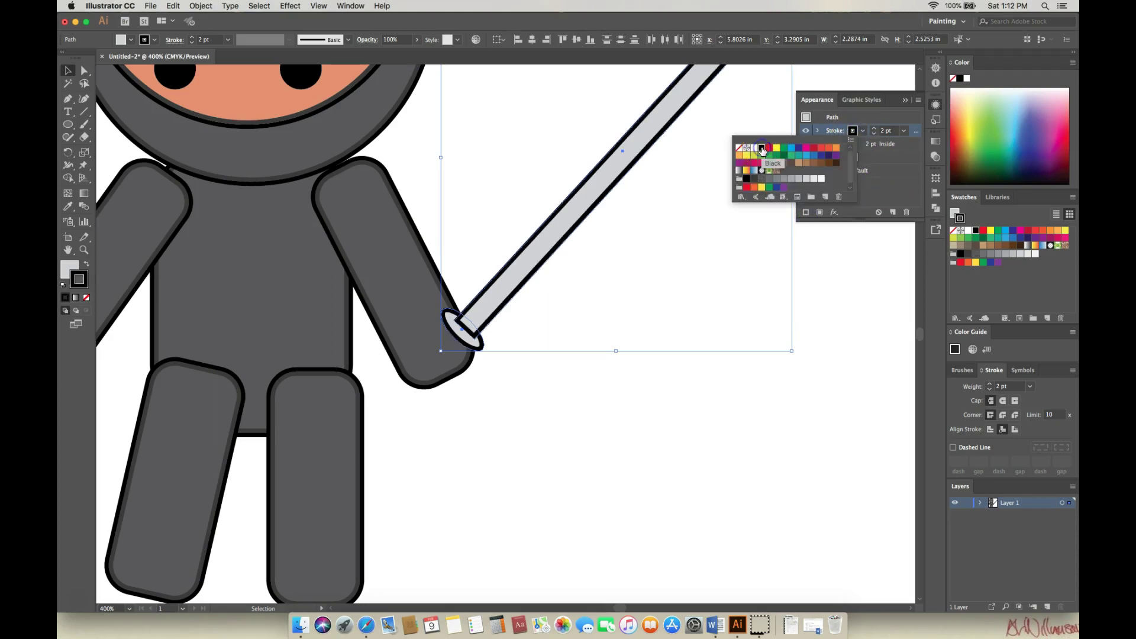
{"action": "left_click", "coordinate": [886, 125]}
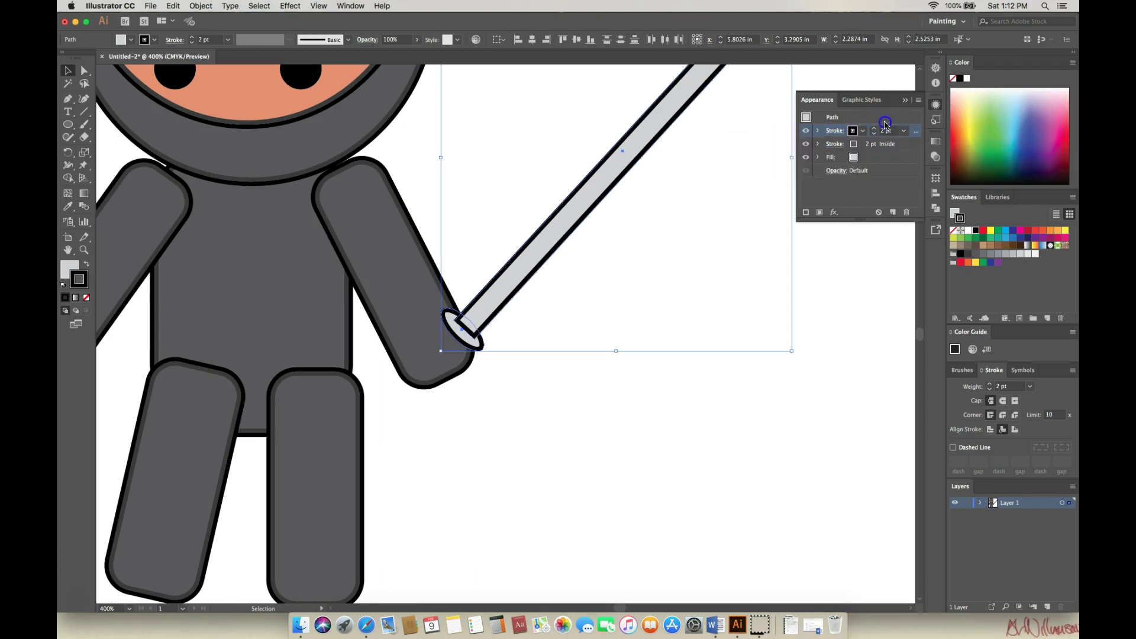
Align the new black stroke to the outside of the sword shapes and deselect them.
{"action": "left_click", "coordinate": [839, 137]}
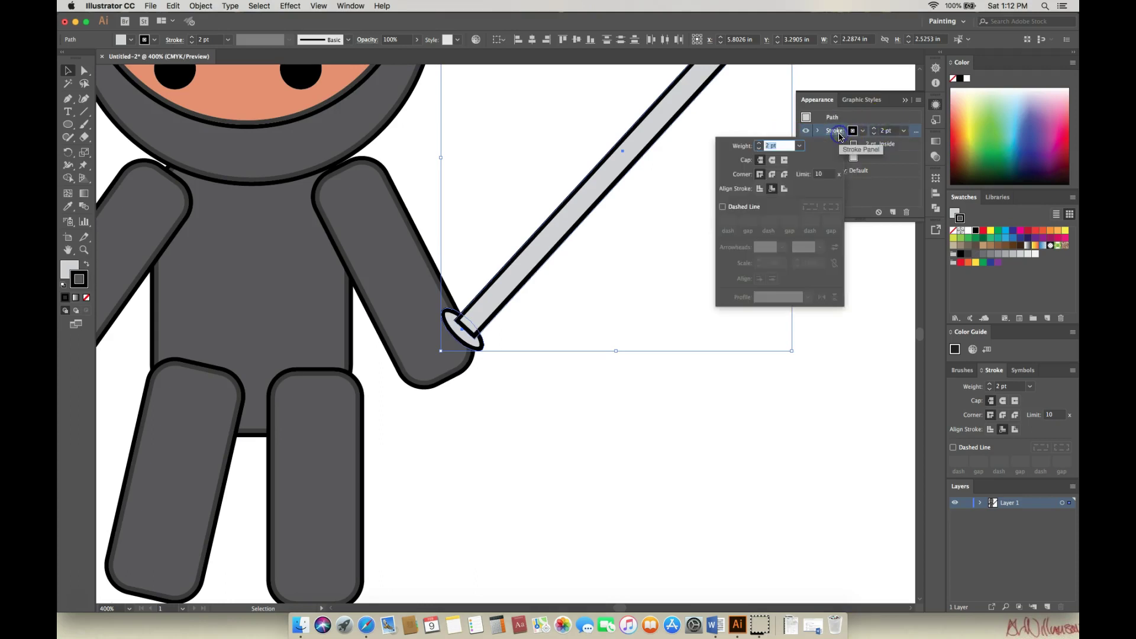
{"action": "left_click", "coordinate": [785, 189]}
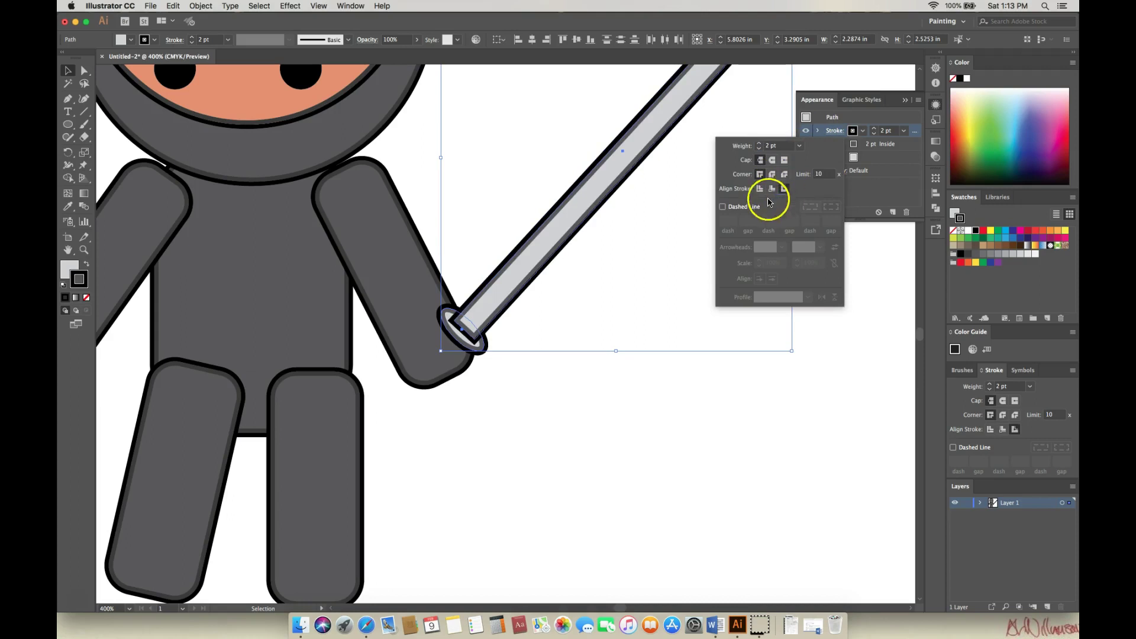
{"action": "left_click", "coordinate": [705, 386]}
{"action": "left_click", "coordinate": [705, 381]}
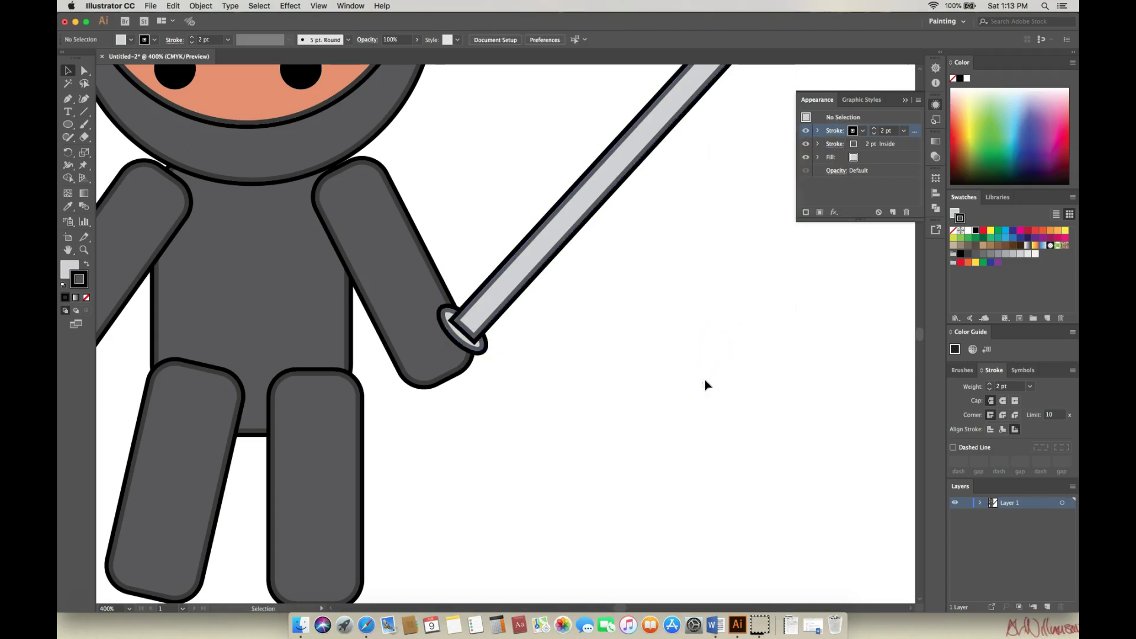
Fit the artboard in view and copy all of the ninja's body parts without the sword.
{"action": "key", "text": "super+0"}
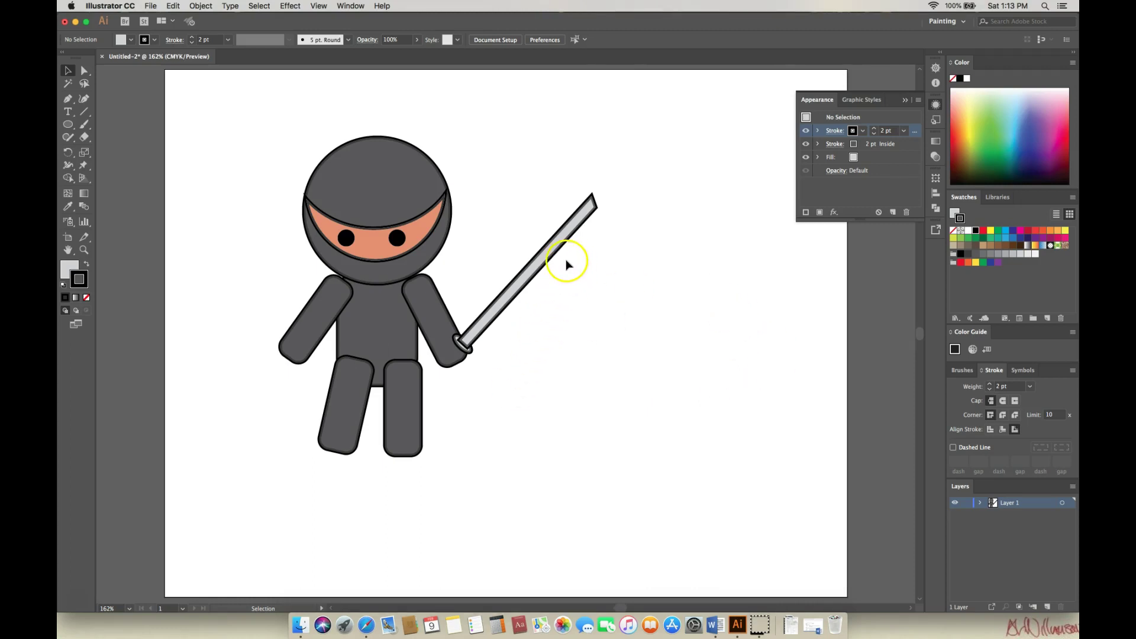
{"action": "left_click_drag", "start_coordinate": [259, 123], "coordinate": [443, 482]}
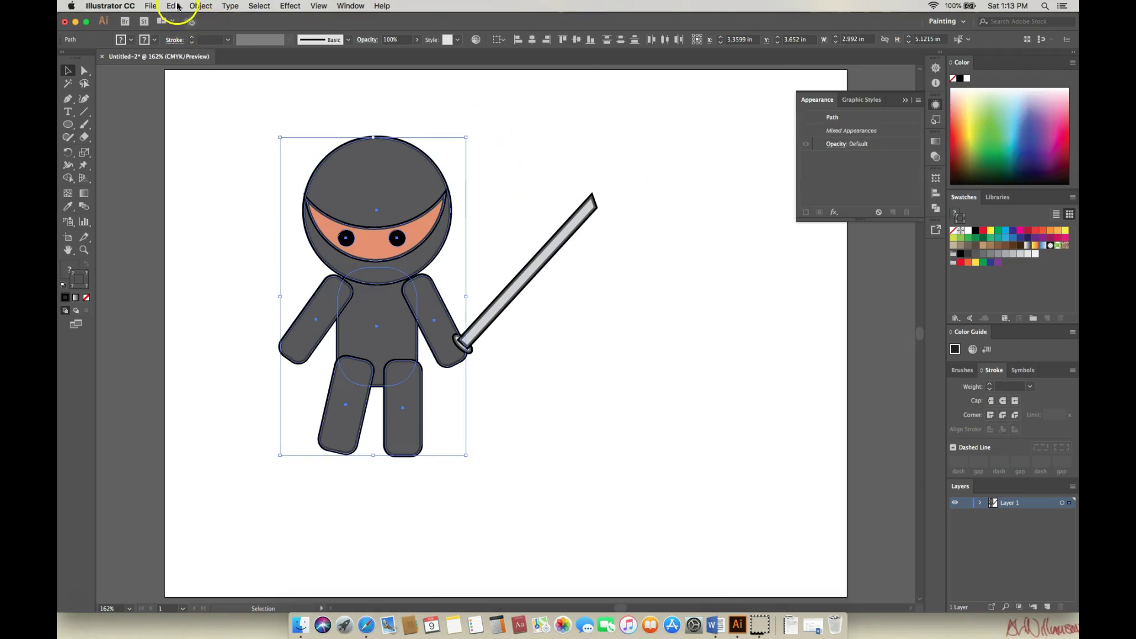
{"action": "left_click", "coordinate": [195, 7]}
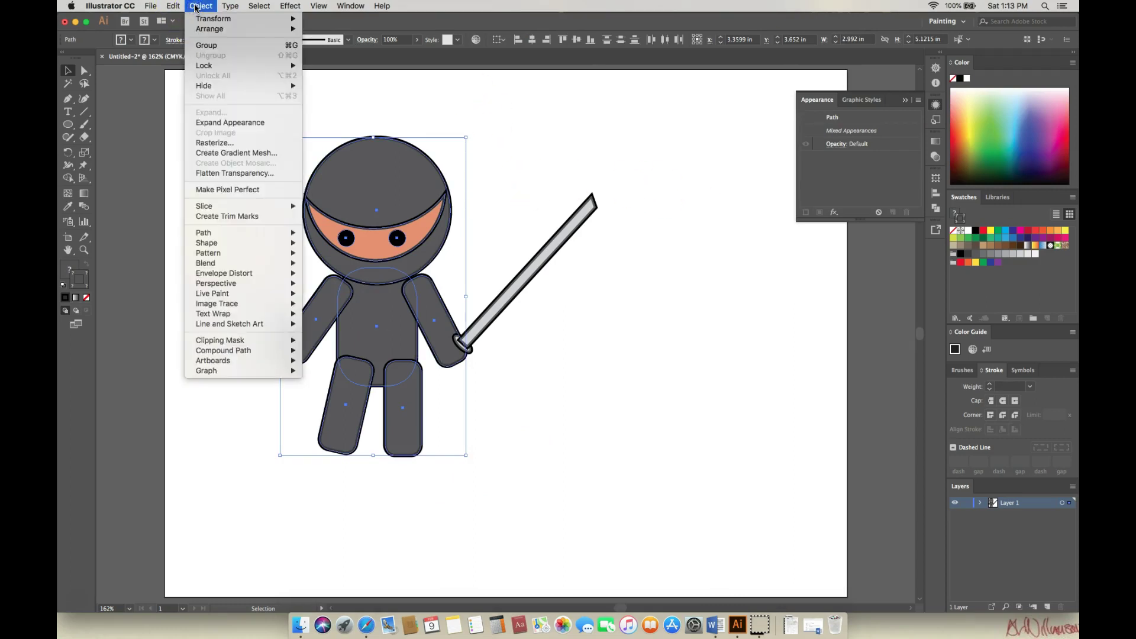
{"action": "mouse_move", "coordinate": [173, 6]}
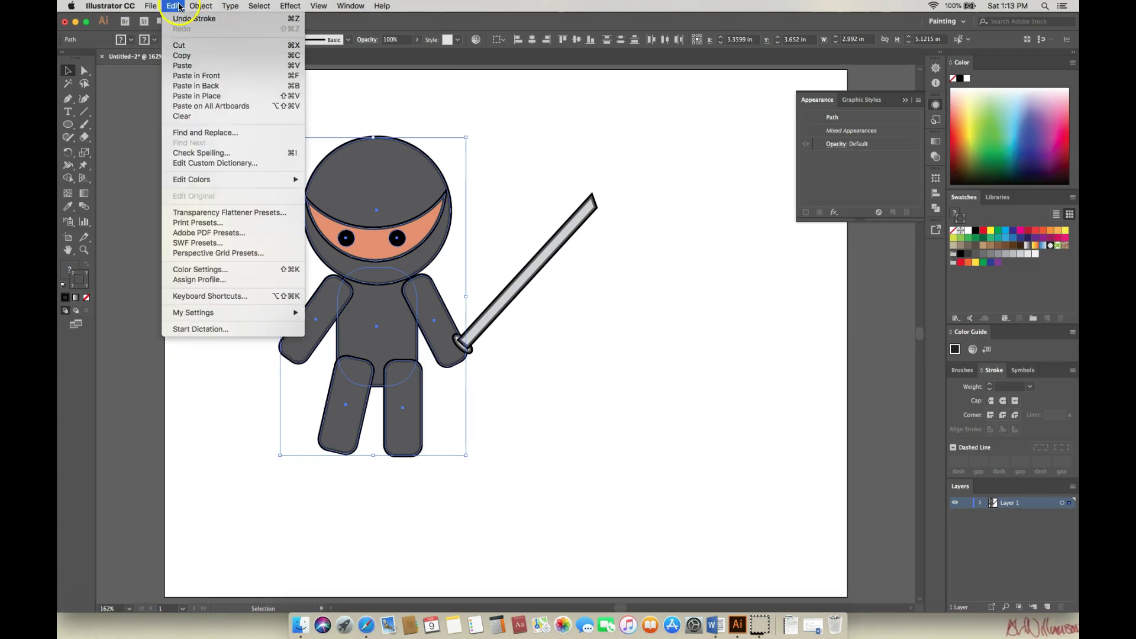
{"action": "left_click", "coordinate": [187, 57]}
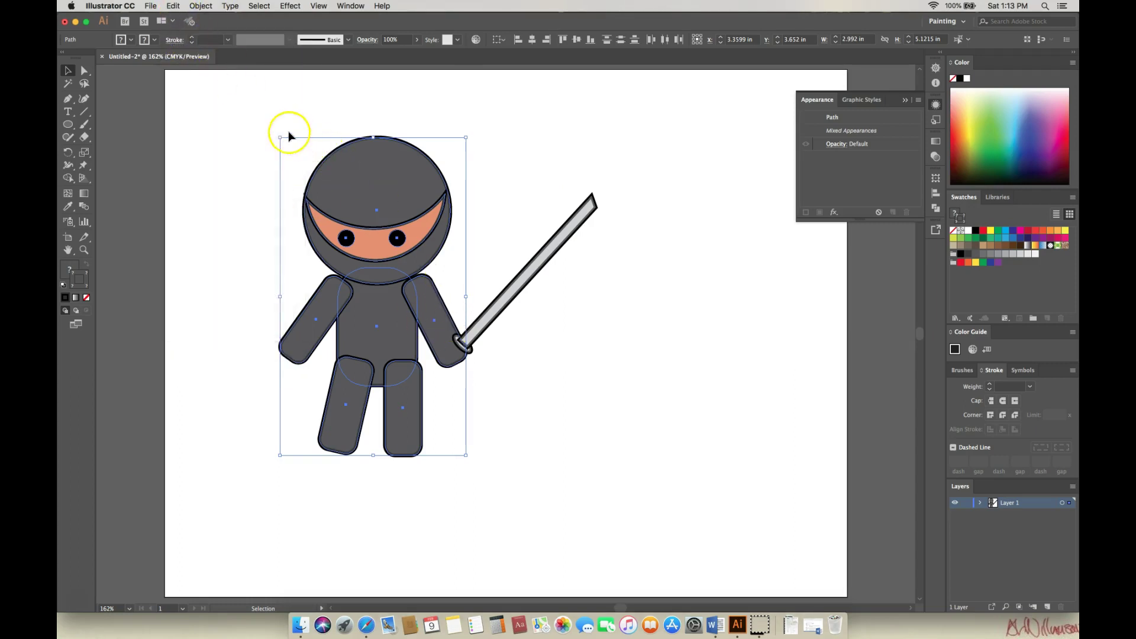
Move the complete ninja with its sword to the artboard's upper left and group all its pieces.
{"action": "left_click", "coordinate": [250, 116]}
{"action": "left_click_drag", "start_coordinate": [355, 180], "coordinate": [608, 490]}
{"action": "left_click_drag", "start_coordinate": [432, 259], "coordinate": [342, 233]}
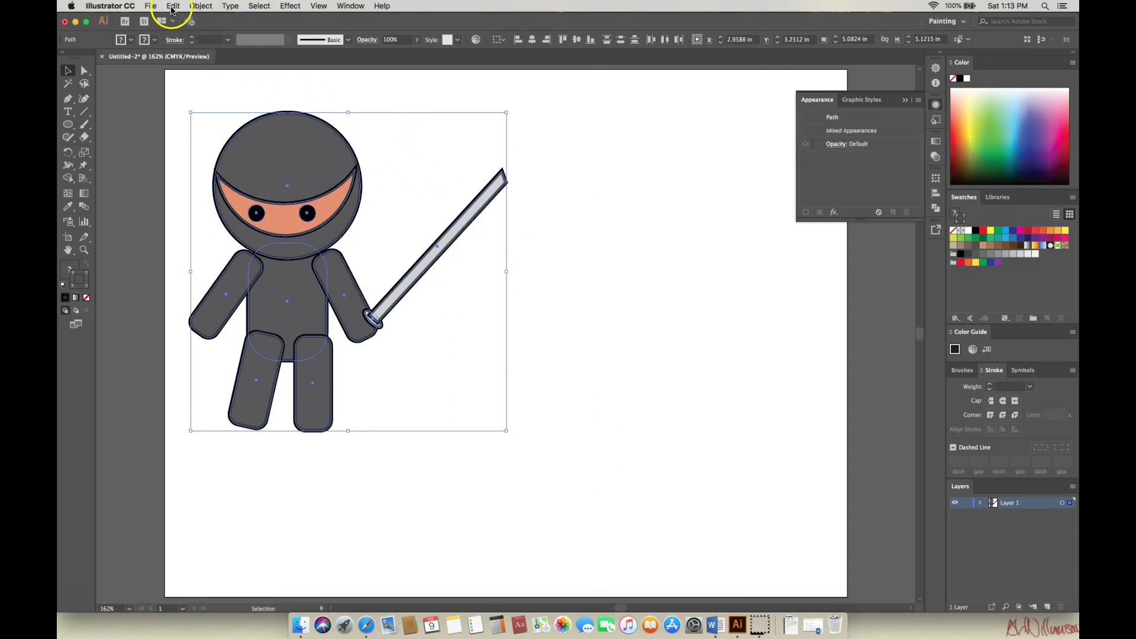
{"action": "left_click", "coordinate": [204, 7]}
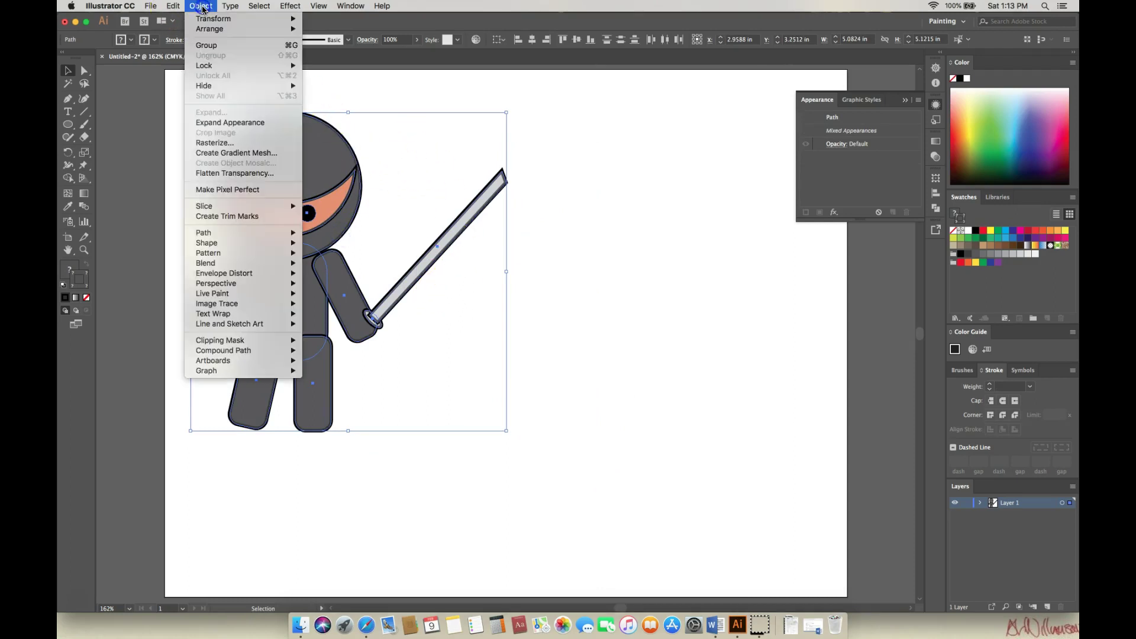
{"action": "left_click", "coordinate": [209, 44]}
{"action": "left_click", "coordinate": [560, 128]}
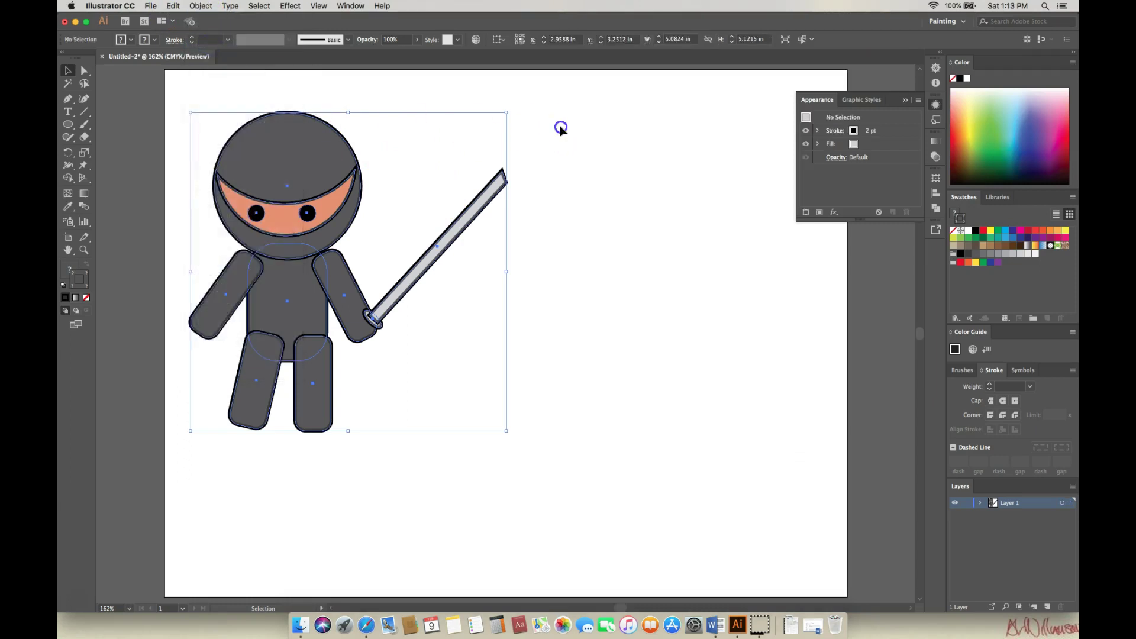
Paste the copied swordless ninja and place it just right of the original, overlapping the sword.
{"action": "left_click", "coordinate": [174, 6]}
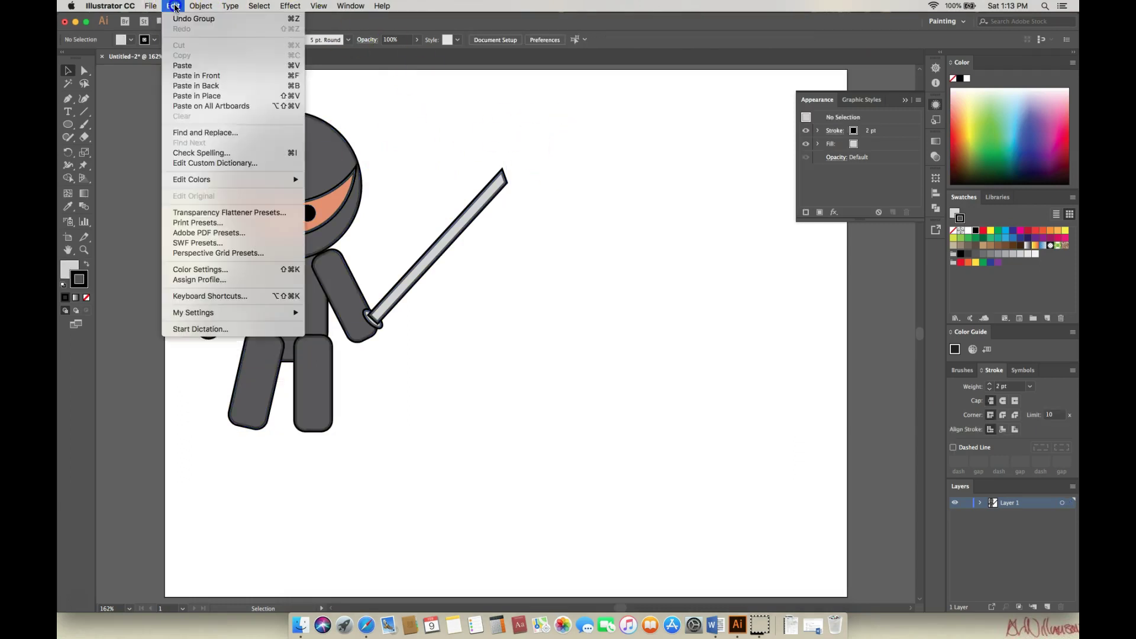
{"action": "left_click", "coordinate": [182, 66]}
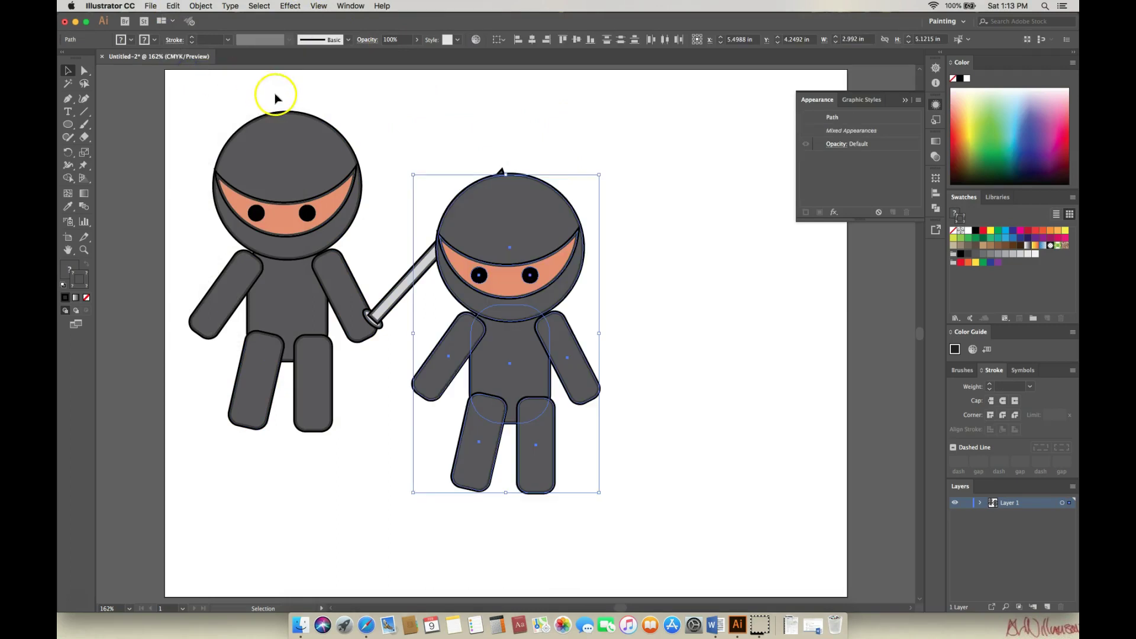
{"action": "left_click_drag", "start_coordinate": [529, 214], "coordinate": [485, 195]}
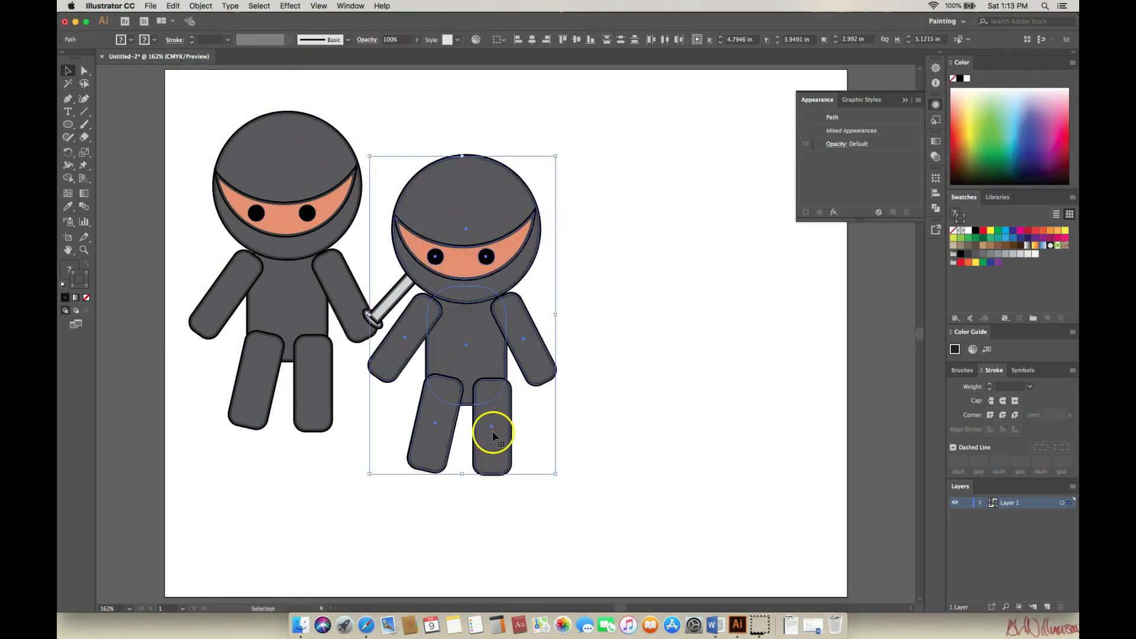
{"action": "left_click", "coordinate": [569, 451]}
{"action": "left_click", "coordinate": [512, 457]}
{"action": "left_click_drag", "start_coordinate": [516, 479], "coordinate": [524, 474]}
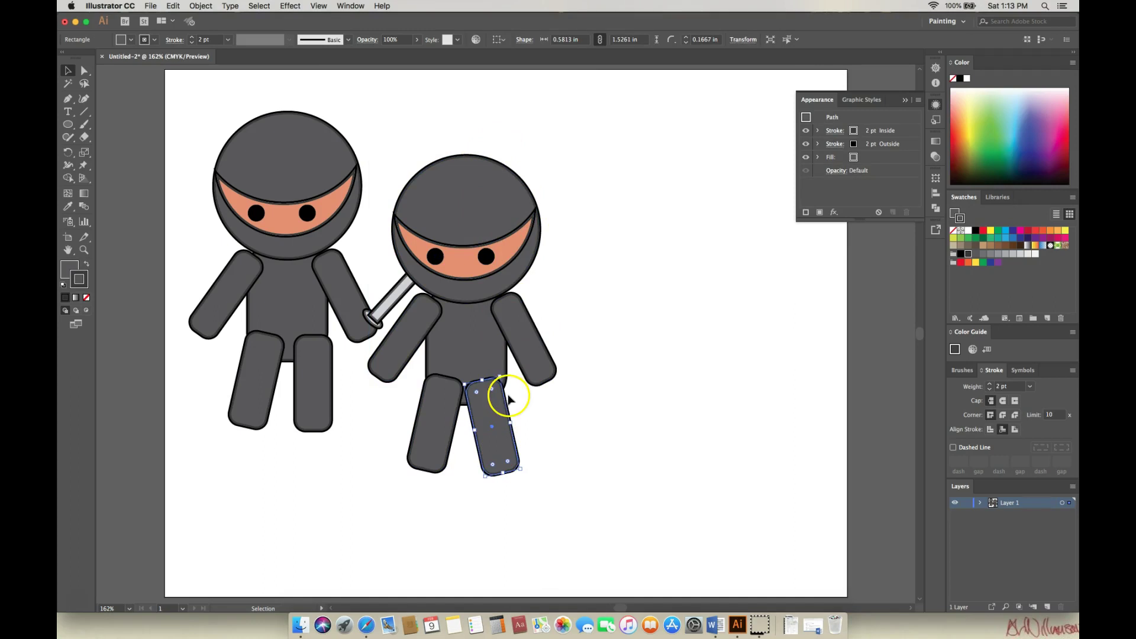
{"action": "left_click", "coordinate": [174, 6]}
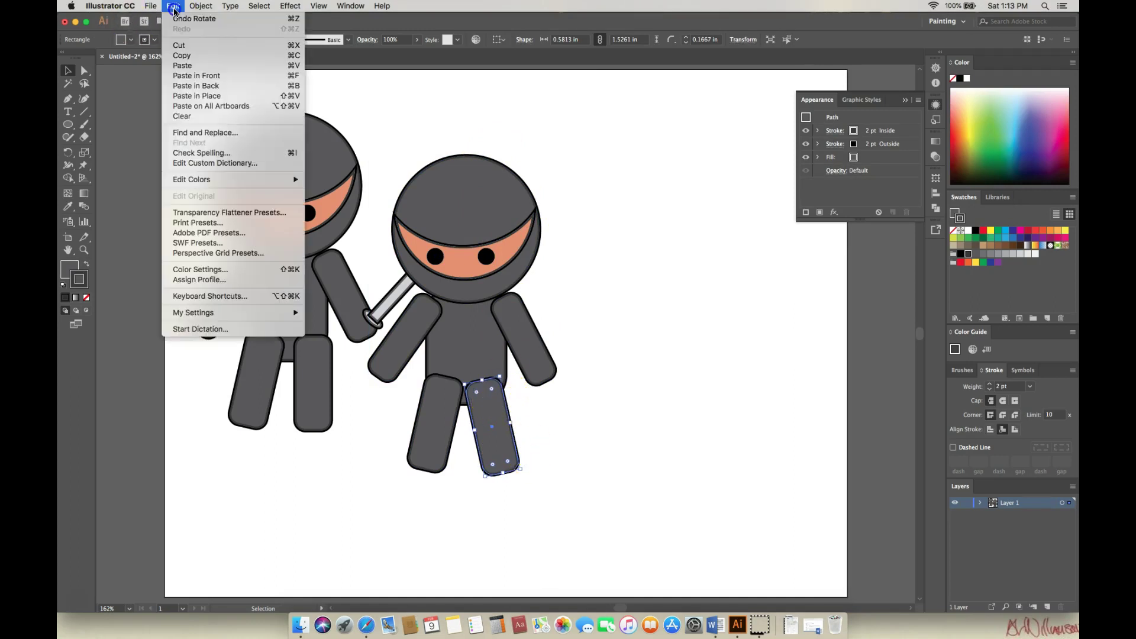
{"action": "left_click", "coordinate": [178, 19]}
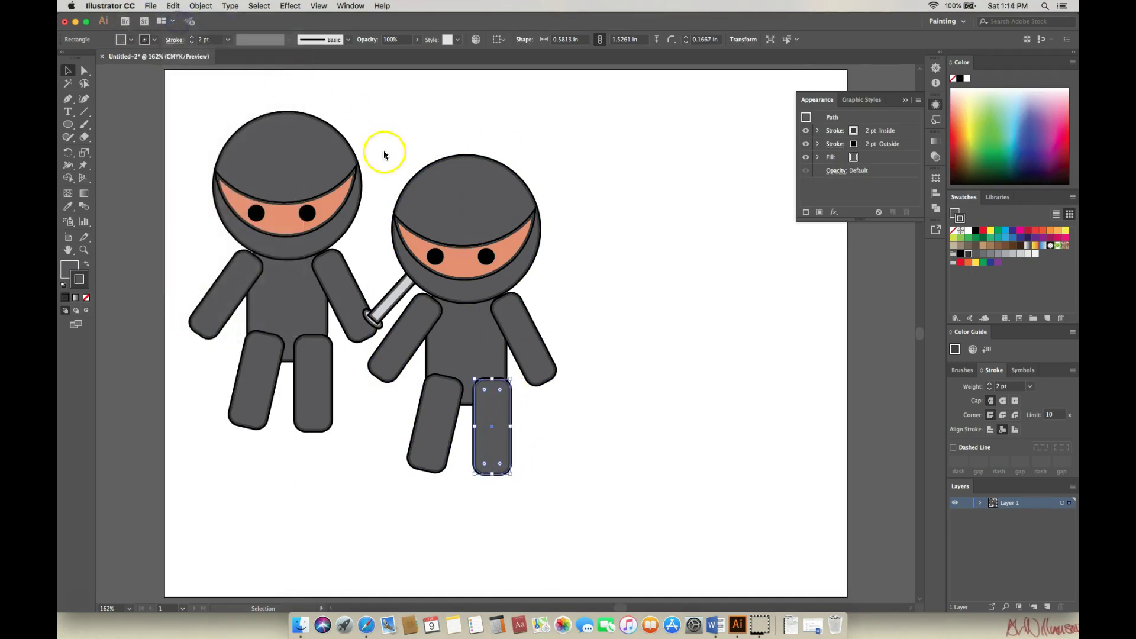
Select every part of the pasted ninja, move it to the artboard's upper right clear of the sword and tilt it clockwise.
{"action": "left_click", "coordinate": [457, 193]}
{"action": "left_click", "coordinate": [460, 255], "text": "shift"}
{"action": "left_click", "coordinate": [435, 257], "text": "shift"}
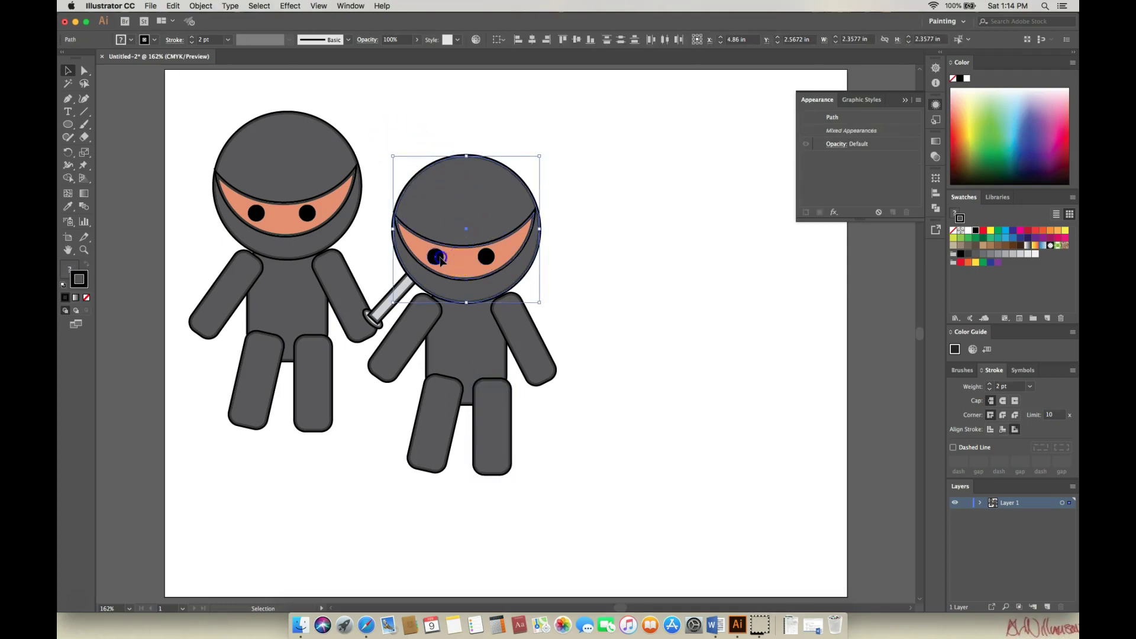
{"action": "left_click", "coordinate": [469, 325], "text": "shift"}
{"action": "left_click", "coordinate": [418, 333], "text": "shift"}
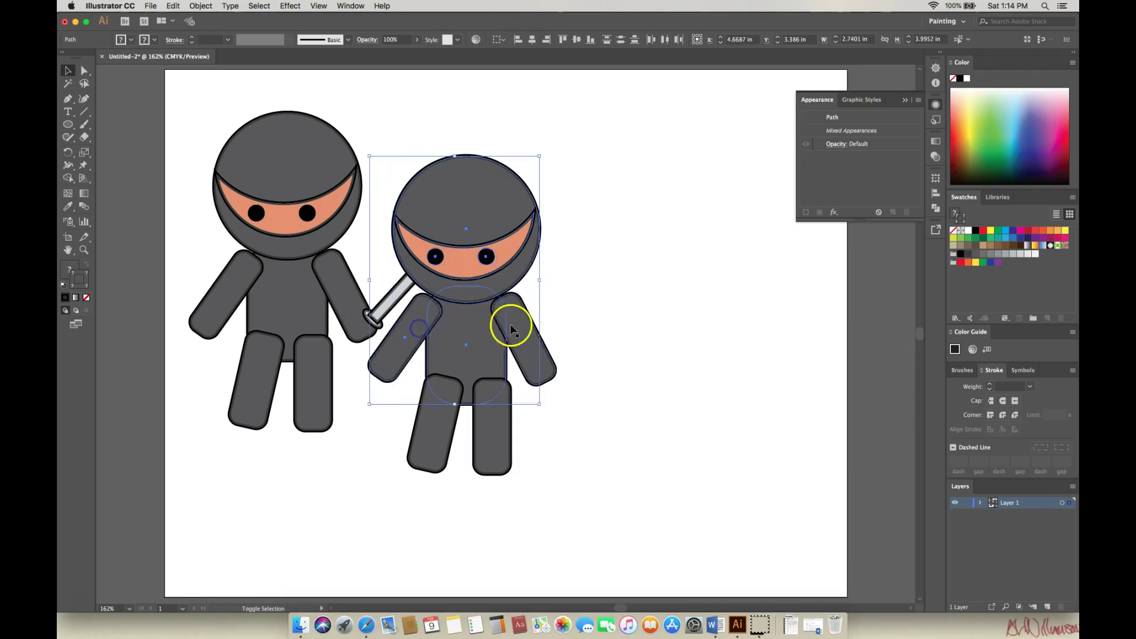
{"action": "left_click", "coordinate": [522, 330], "text": "shift"}
{"action": "left_click", "coordinate": [449, 426], "text": "shift"}
{"action": "left_click", "coordinate": [493, 432], "text": "shift"}
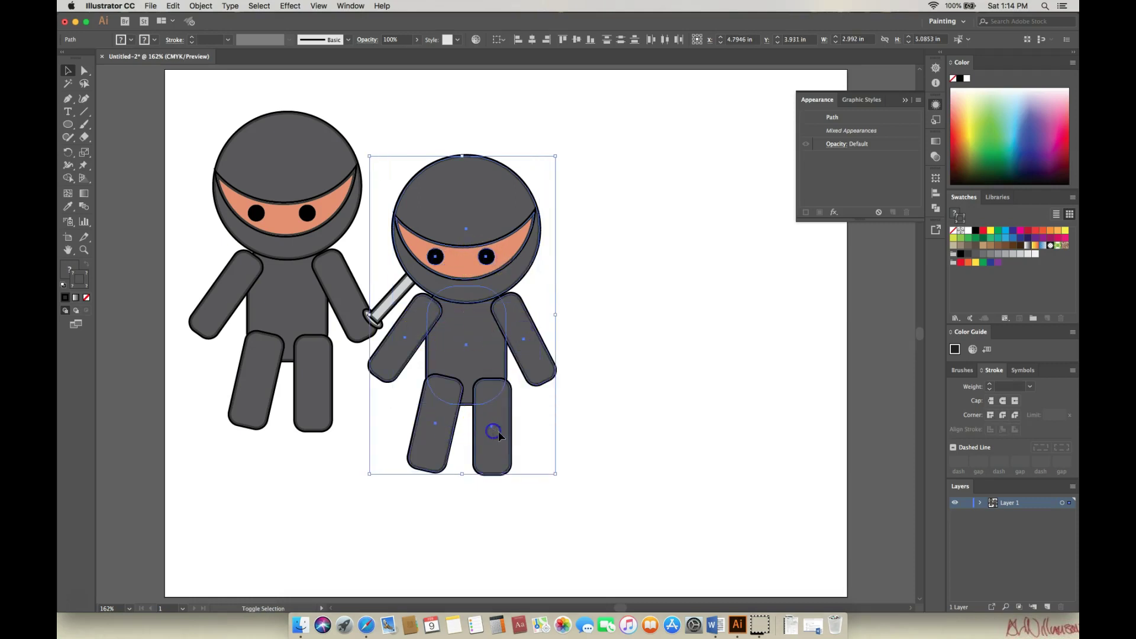
{"action": "left_click_drag", "start_coordinate": [482, 197], "coordinate": [620, 171]}
{"action": "left_click_drag", "start_coordinate": [683, 130], "coordinate": [731, 184]}
{"action": "left_click_drag", "start_coordinate": [651, 222], "coordinate": [634, 148]}
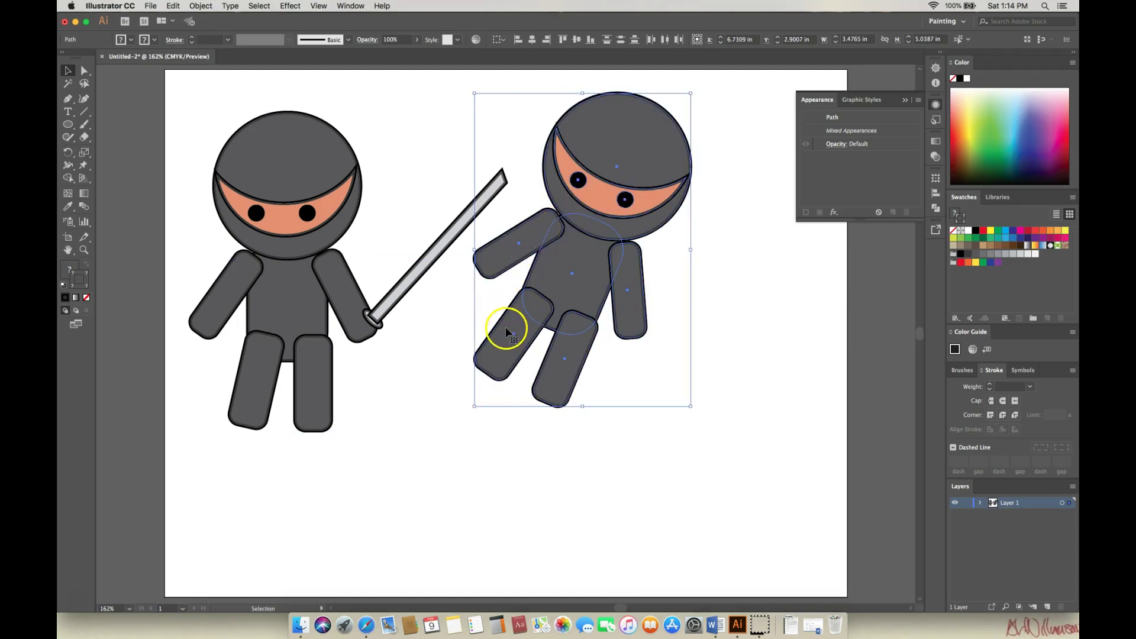
{"action": "left_click", "coordinate": [696, 331]}
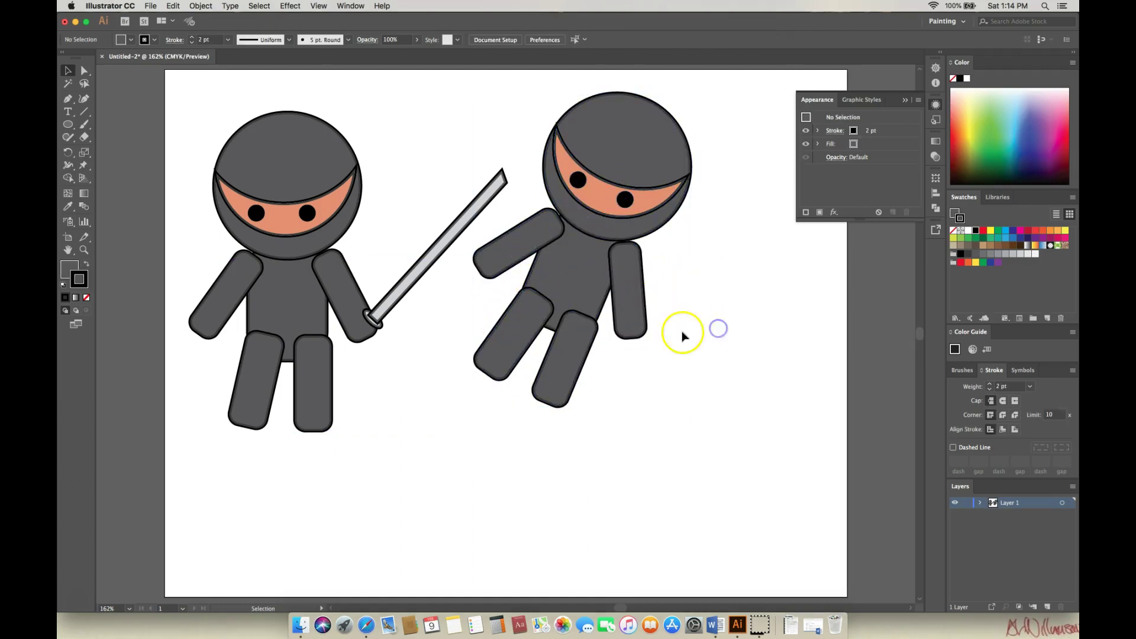
Rotate the tilted ninja's face opening and both eyes counterclockwise together, then fit them back inside the head.
{"action": "left_click", "coordinate": [671, 192]}
{"action": "left_click", "coordinate": [626, 200], "text": "shift"}
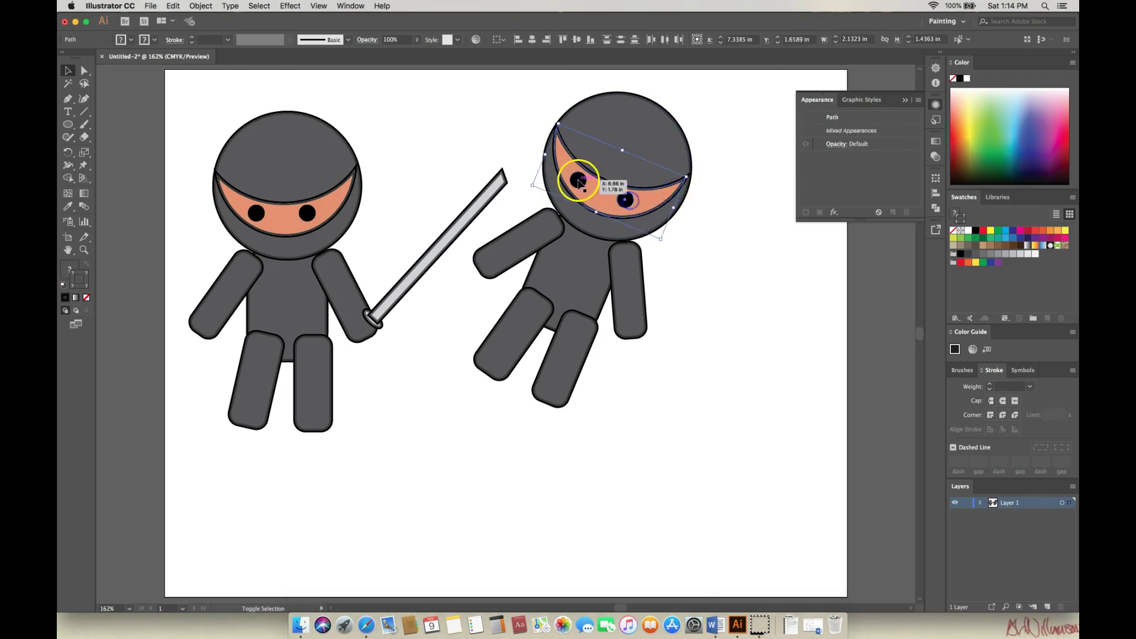
{"action": "left_click_drag", "start_coordinate": [688, 176], "coordinate": [695, 155]}
{"action": "mouse_move", "coordinate": [648, 182]}
{"action": "left_mouse_down"}
{"action": "mouse_move", "coordinate": [665, 183]}
{"action": "mouse_move", "coordinate": [654, 186]}
{"action": "left_mouse_up"}
{"action": "left_click", "coordinate": [665, 241]}
Swing the tilted ninja's right-hand arm outward and reattach it at the shoulder.
{"action": "left_click", "coordinate": [632, 290]}
{"action": "left_click_drag", "start_coordinate": [651, 338], "coordinate": [702, 311]}
{"action": "left_click_drag", "start_coordinate": [629, 279], "coordinate": [663, 280]}
Shift the tilted ninja's right-hand leg outward, and move and rotate the left-hand leg into a wider stride.
{"action": "mouse_move", "coordinate": [585, 338]}
{"action": "left_mouse_down"}
{"action": "mouse_move", "coordinate": [616, 335]}
{"action": "mouse_move", "coordinate": [595, 326]}
{"action": "mouse_move", "coordinate": [609, 327]}
{"action": "mouse_move", "coordinate": [605, 337]}
{"action": "left_mouse_up"}
{"action": "left_click", "coordinate": [513, 342]}
{"action": "left_click_drag", "start_coordinate": [509, 349], "coordinate": [499, 348]}
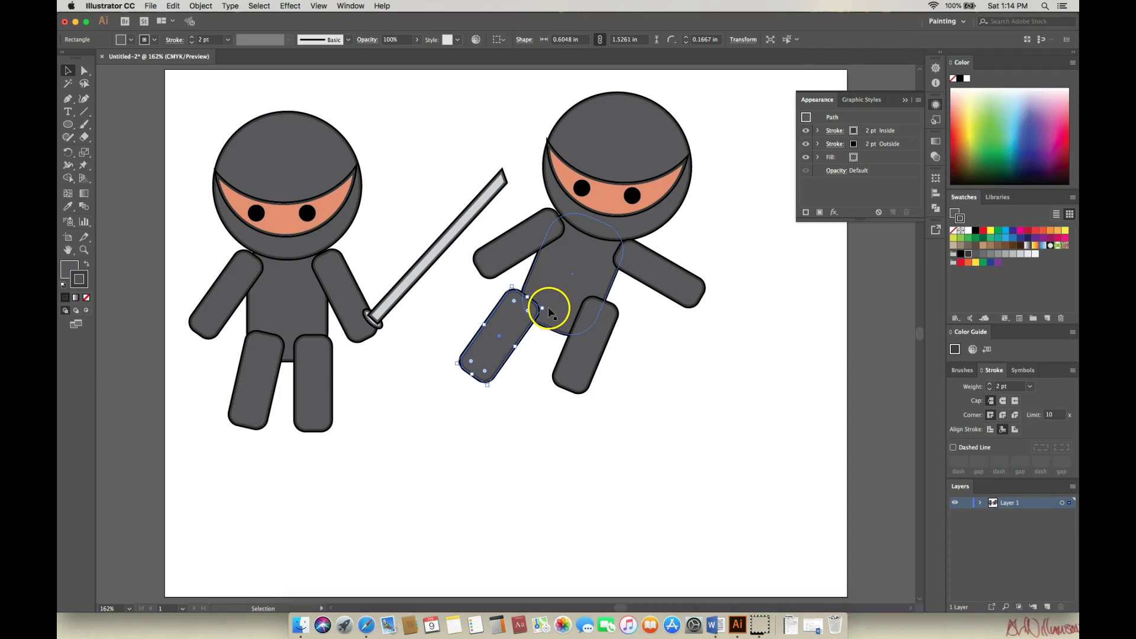
{"action": "left_click_drag", "start_coordinate": [547, 309], "coordinate": [572, 322]}
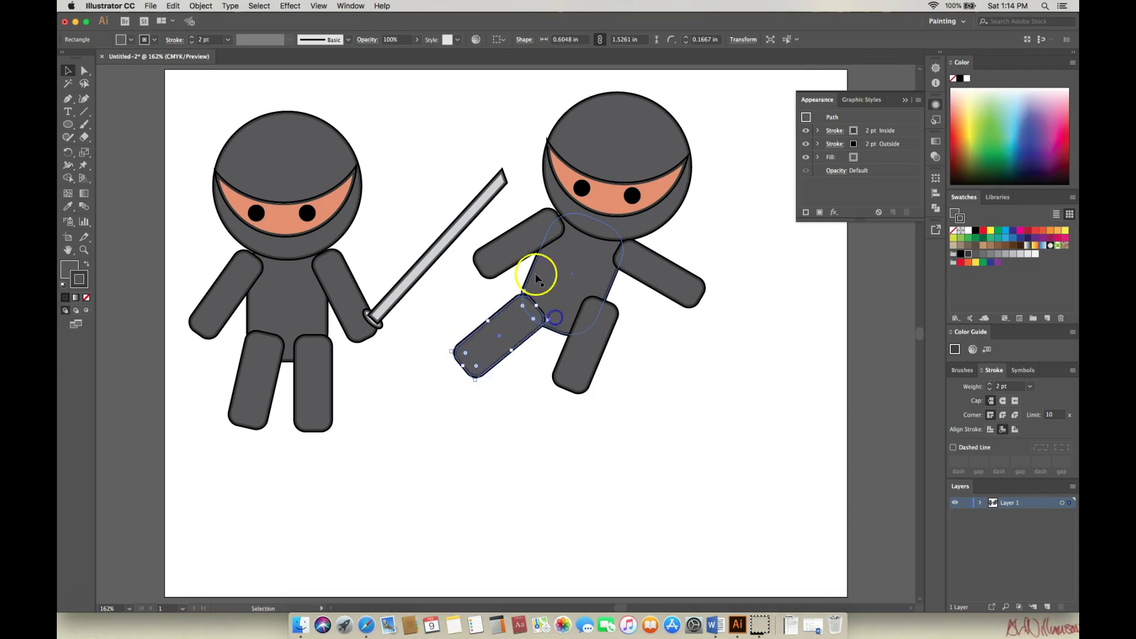
{"action": "left_click", "coordinate": [524, 253]}
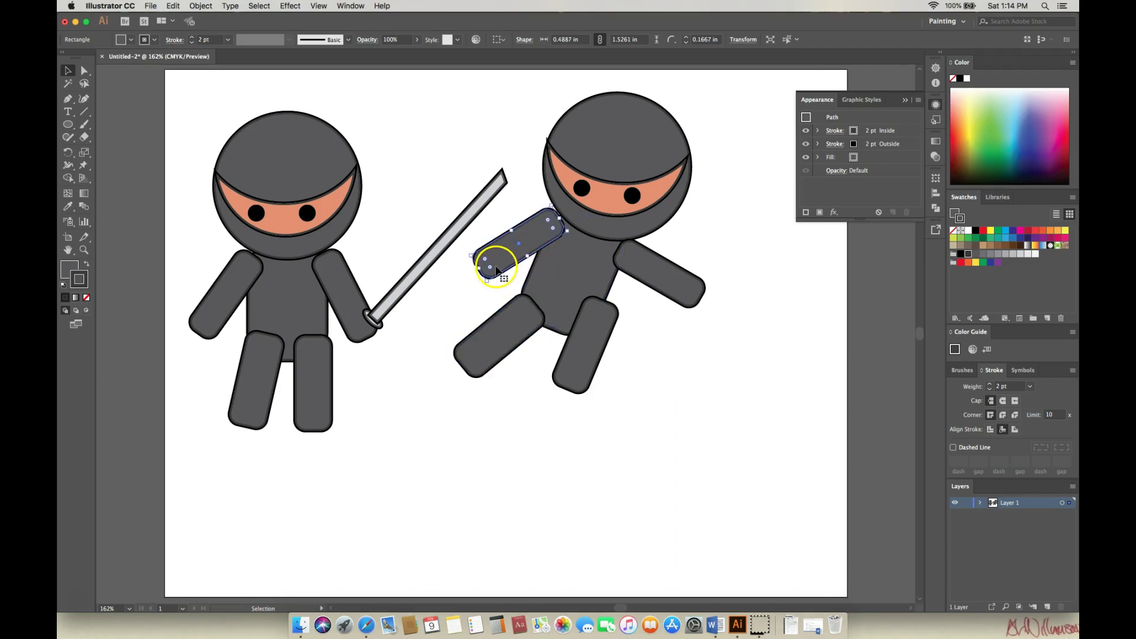
{"action": "left_click", "coordinate": [740, 288]}
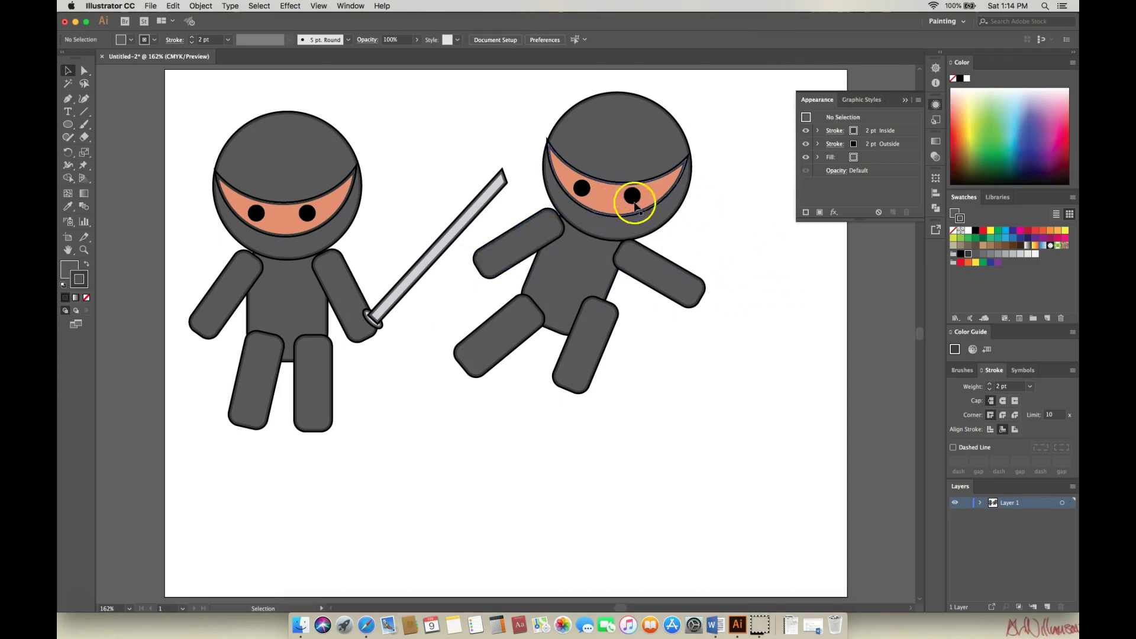
Nudge the tilted ninja's face opening and both eyes slightly to the right within the head.
{"action": "left_click", "coordinate": [685, 166]}
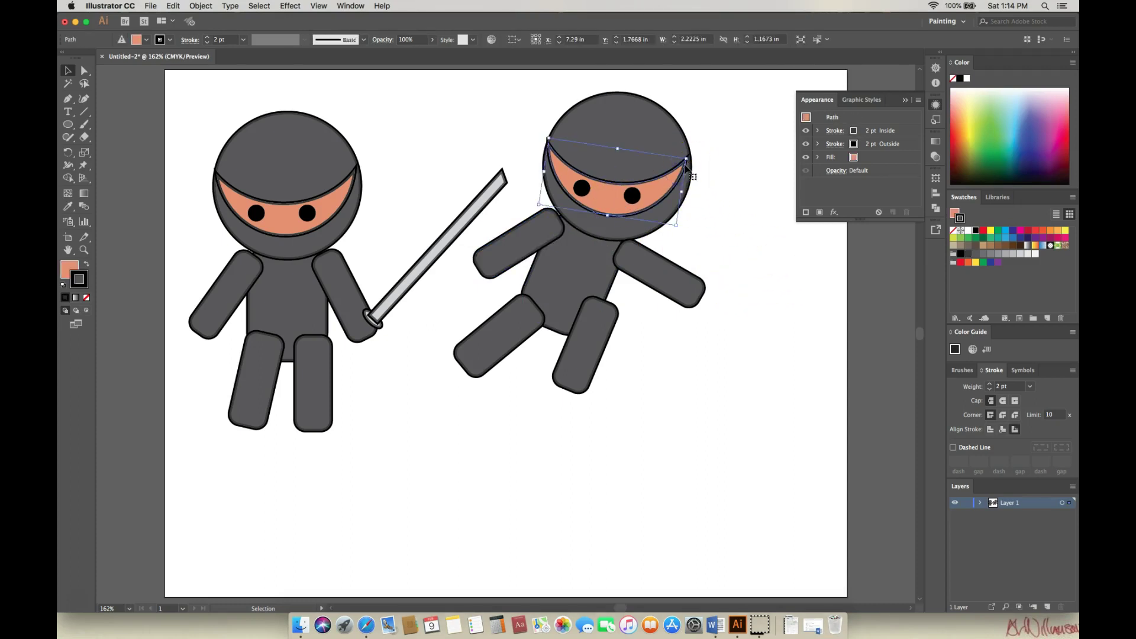
{"action": "left_click", "coordinate": [634, 190]}
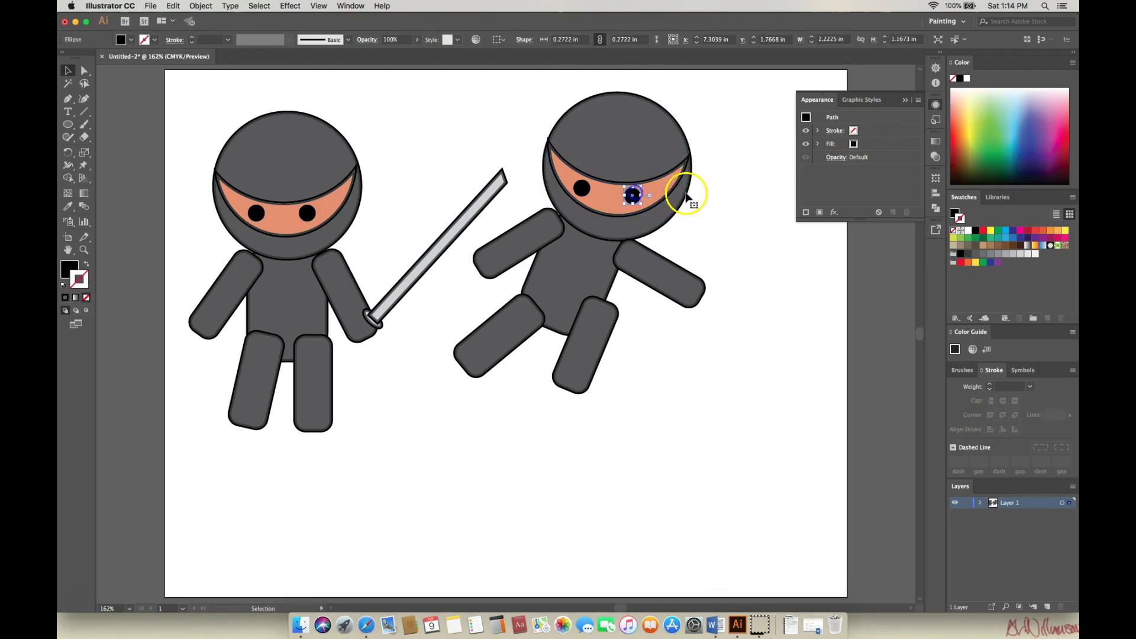
{"action": "left_click", "coordinate": [584, 189]}
{"action": "left_click", "coordinate": [700, 205]}
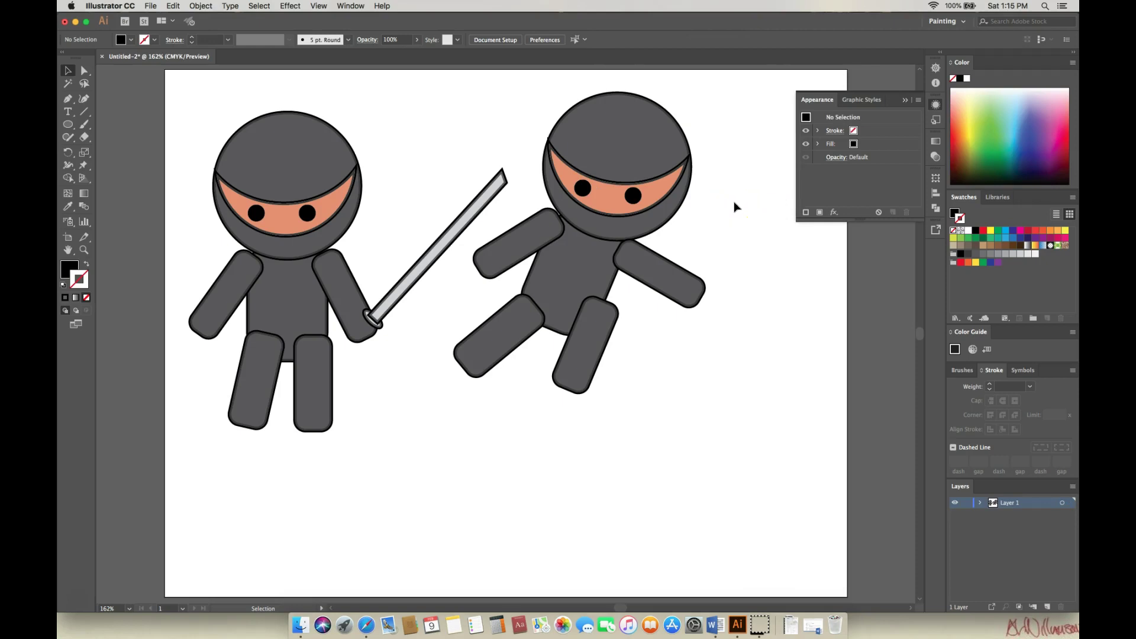
{"action": "left_click_drag", "start_coordinate": [523, 153], "coordinate": [507, 188]}
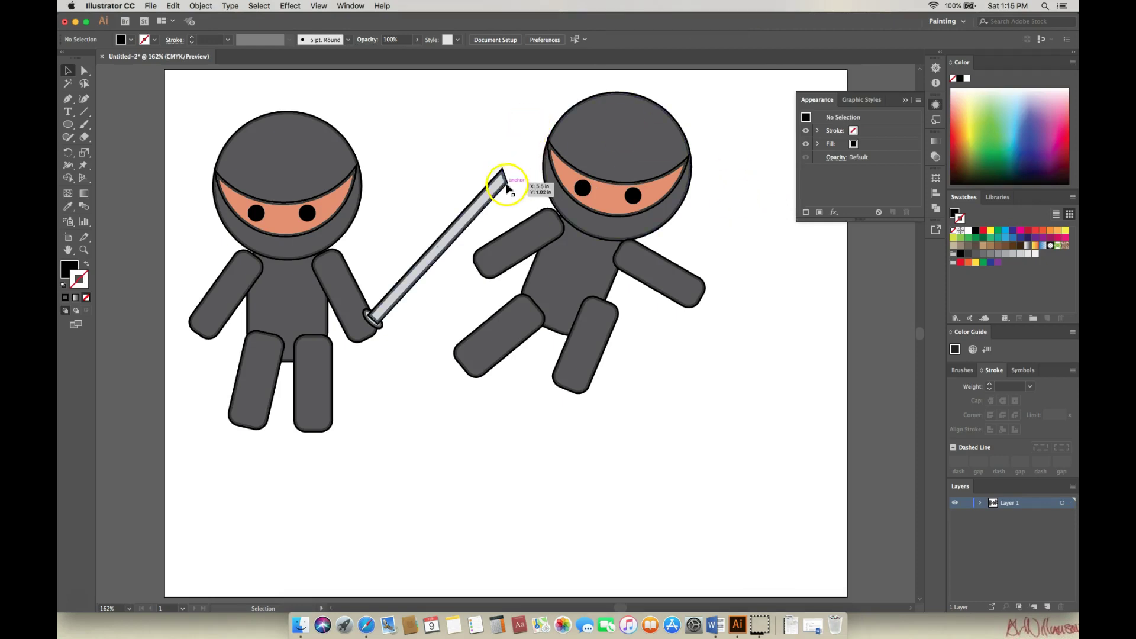
{"action": "left_click", "coordinate": [397, 292]}
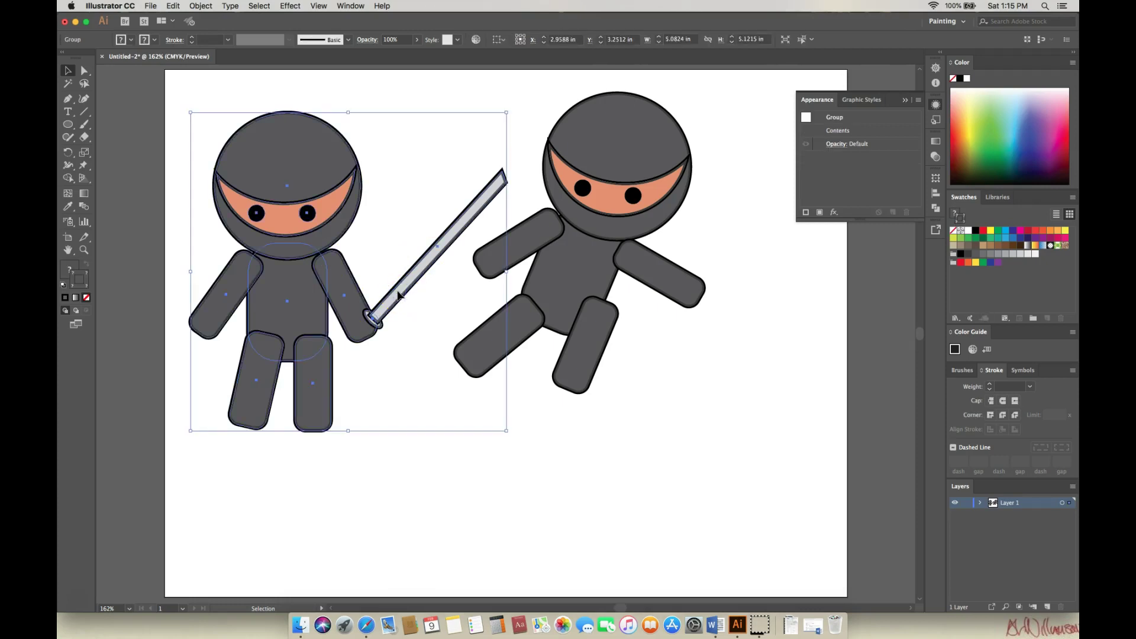
{"action": "left_click", "coordinate": [519, 105]}
{"action": "left_click", "coordinate": [203, 9]}
{"action": "left_click", "coordinate": [324, 147]}
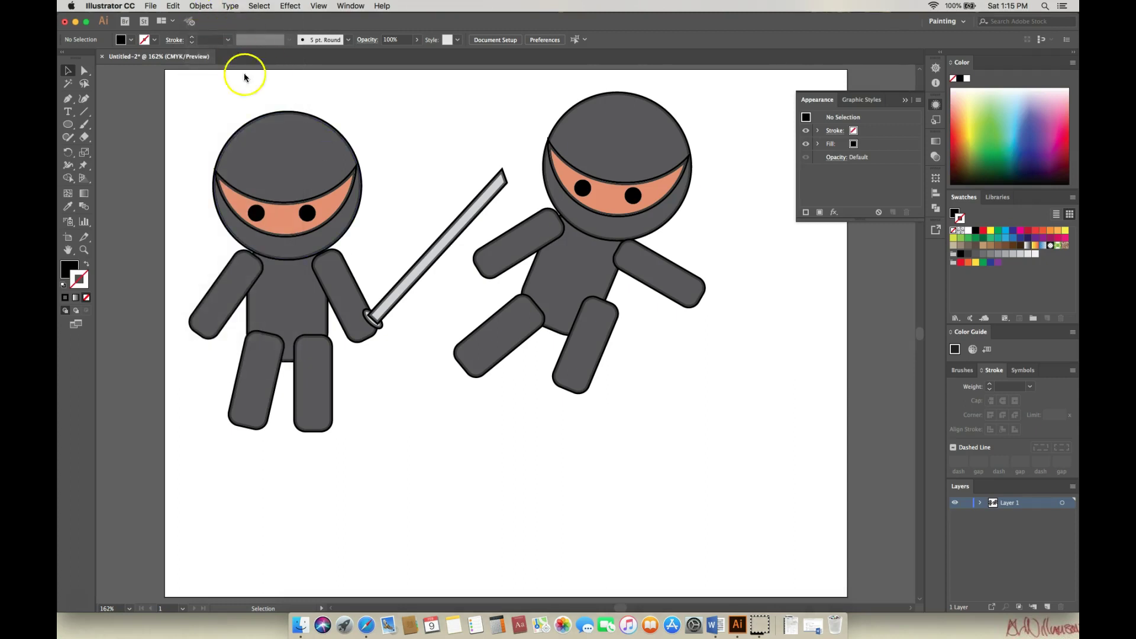
{"action": "left_click", "coordinate": [197, 8]}
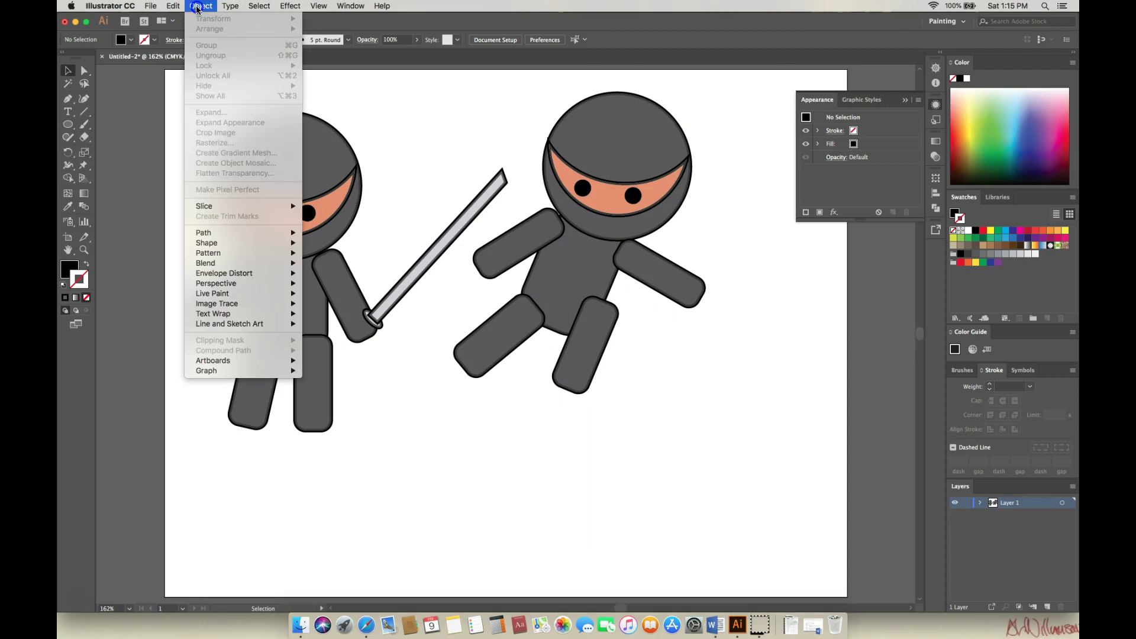
{"action": "mouse_move", "coordinate": [184, 6]}
{"action": "left_click", "coordinate": [290, 110]}
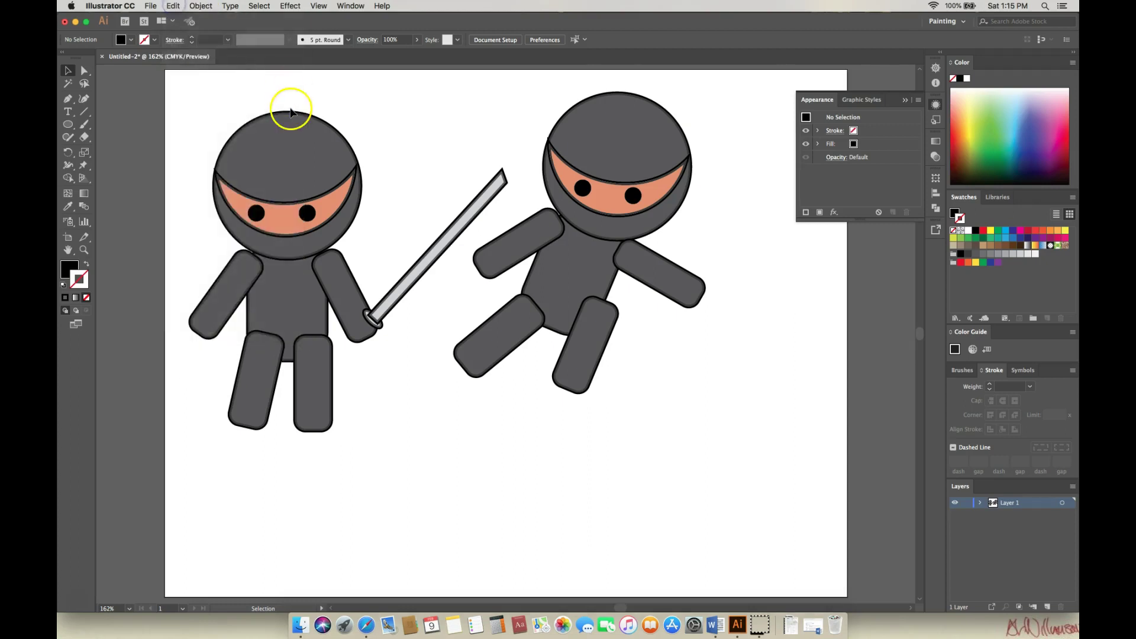
Ungroup the original ninja with the sword and deselect its pieces.
{"action": "left_click", "coordinate": [288, 121]}
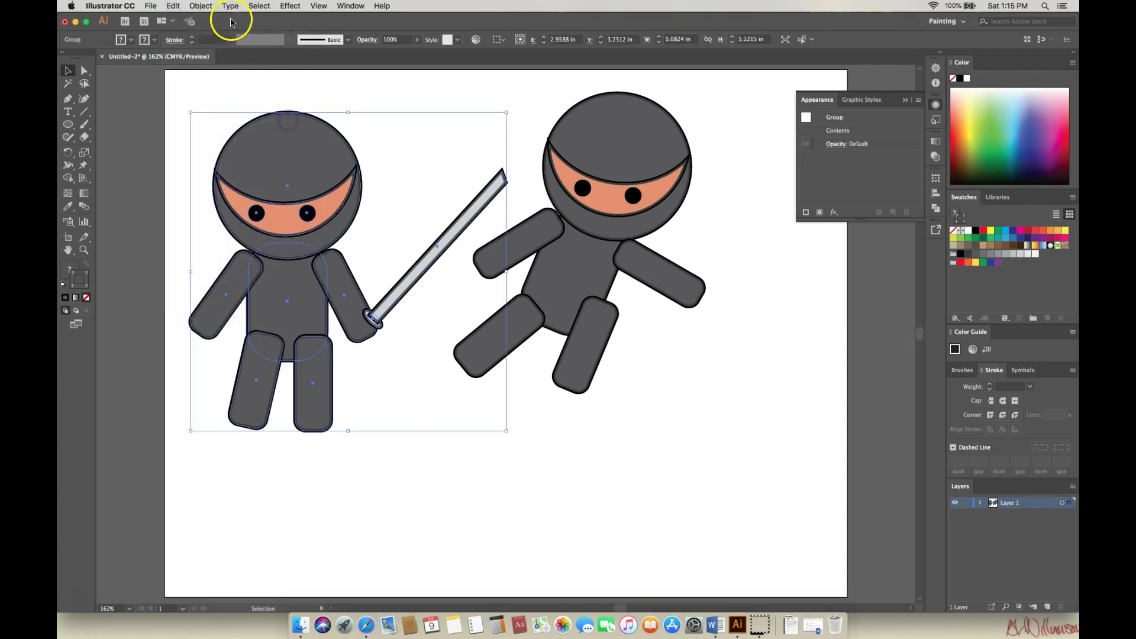
{"action": "left_click", "coordinate": [201, 8]}
{"action": "left_click", "coordinate": [395, 94]}
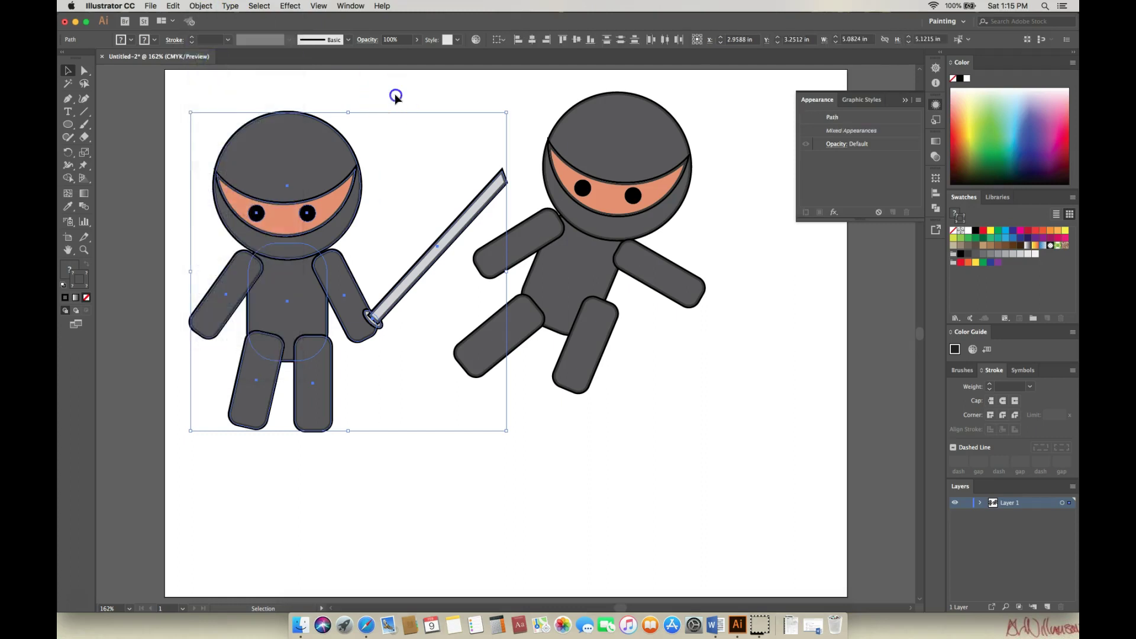
{"action": "left_click", "coordinate": [516, 117]}
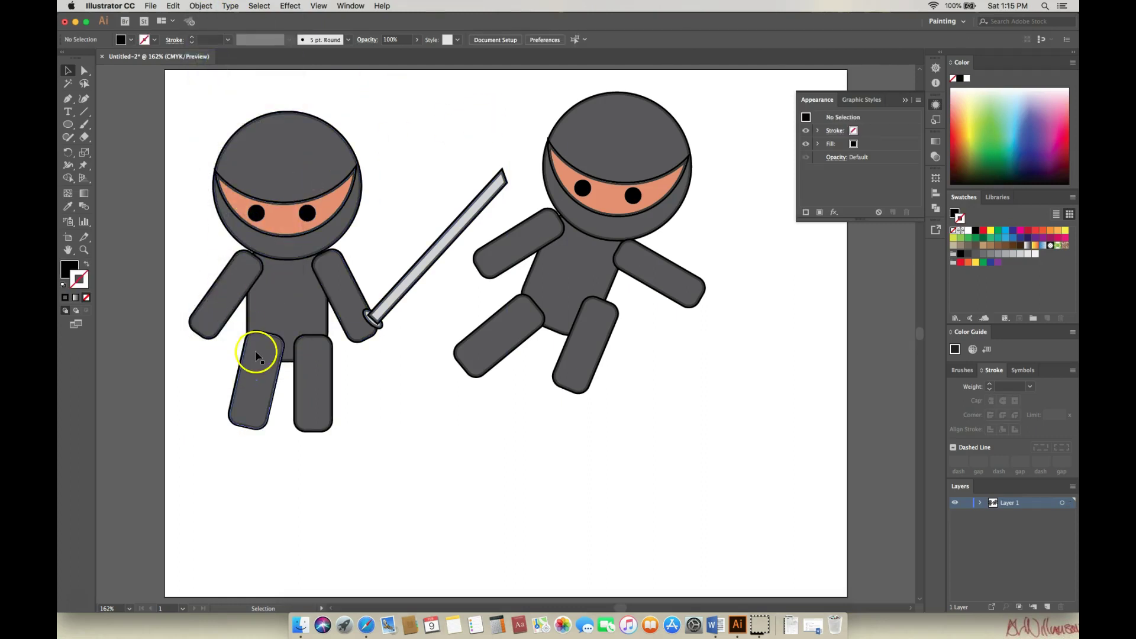
Create an eight-pointed star with radii 0.3472 in and 0.6944 in above the sword and give it the sword blade's fill and outline.
{"action": "left_click", "coordinate": [69, 125]}
{"action": "left_click_drag", "start_coordinate": [72, 127], "coordinate": [113, 176]}
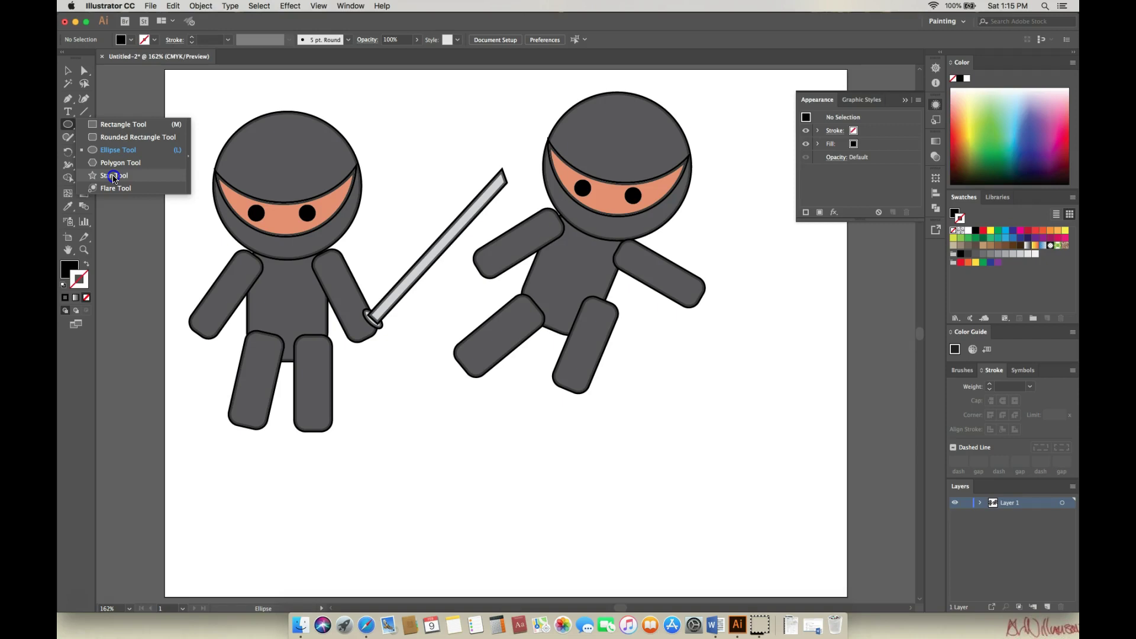
{"action": "left_click_drag", "start_coordinate": [114, 175], "coordinate": [114, 176]}
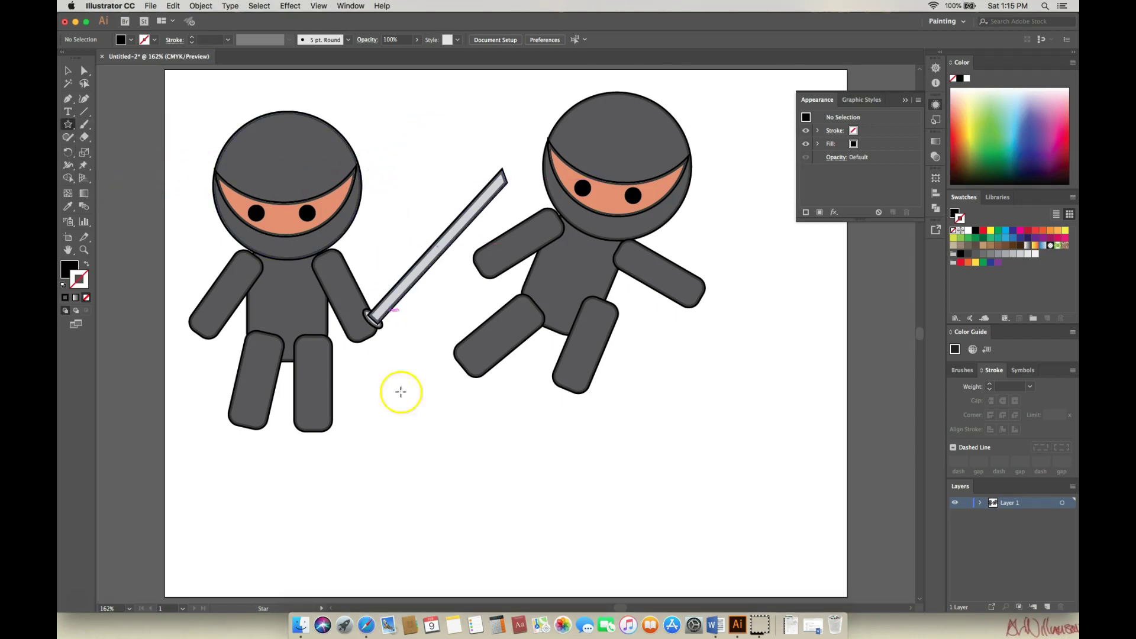
{"action": "left_click", "coordinate": [418, 124]}
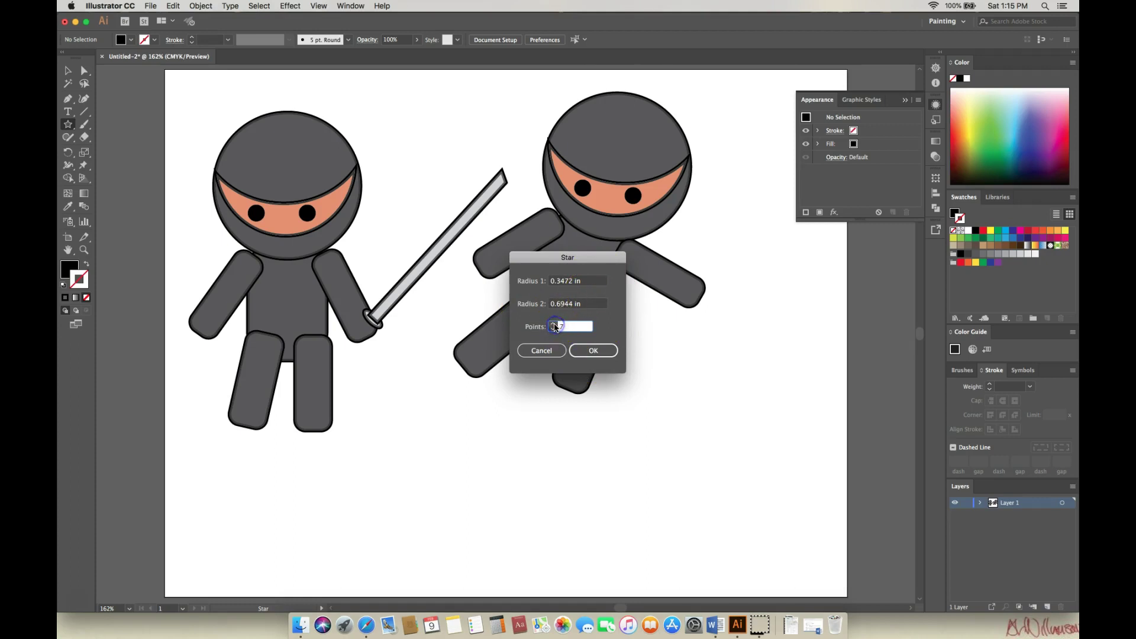
{"action": "left_click", "coordinate": [600, 356]}
{"action": "left_click", "coordinate": [599, 355]}
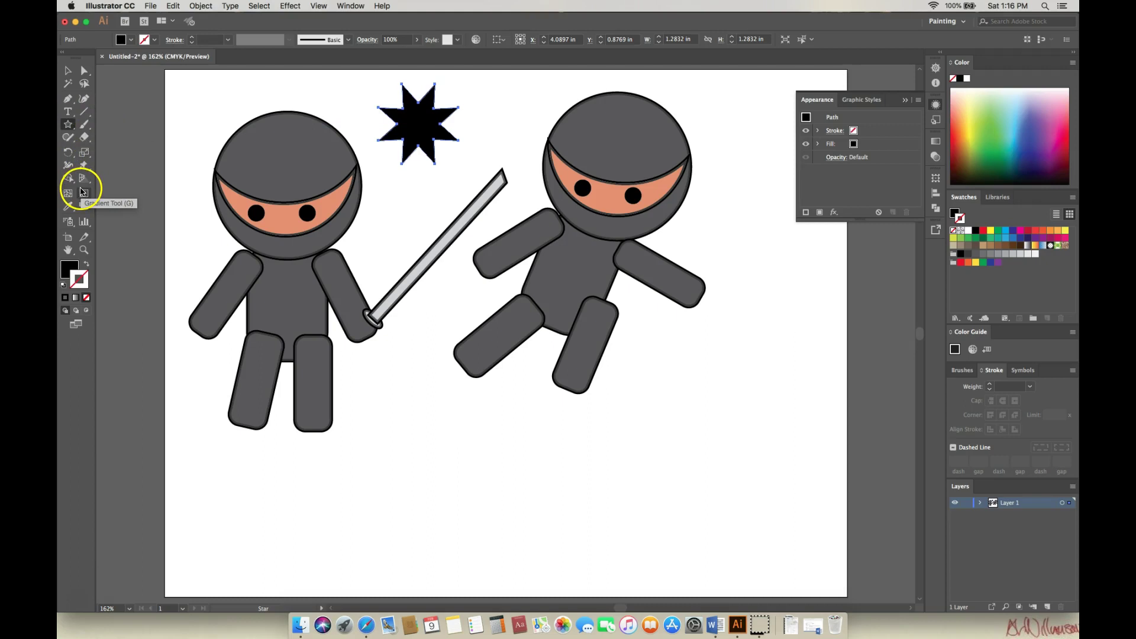
{"action": "left_click", "coordinate": [69, 206]}
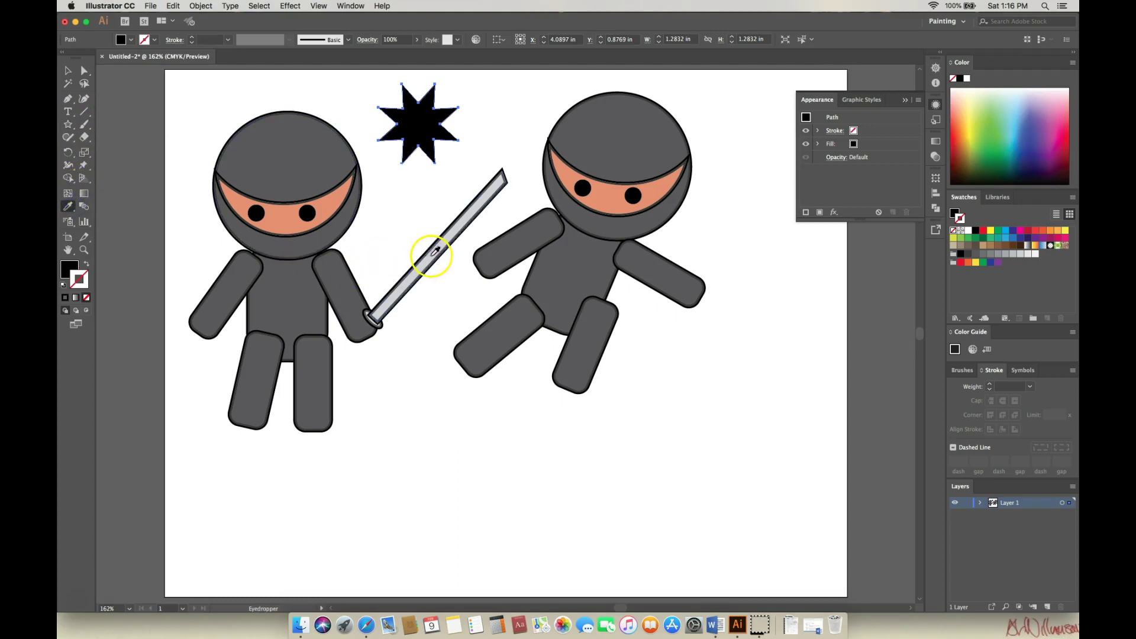
{"action": "left_click", "coordinate": [434, 253]}
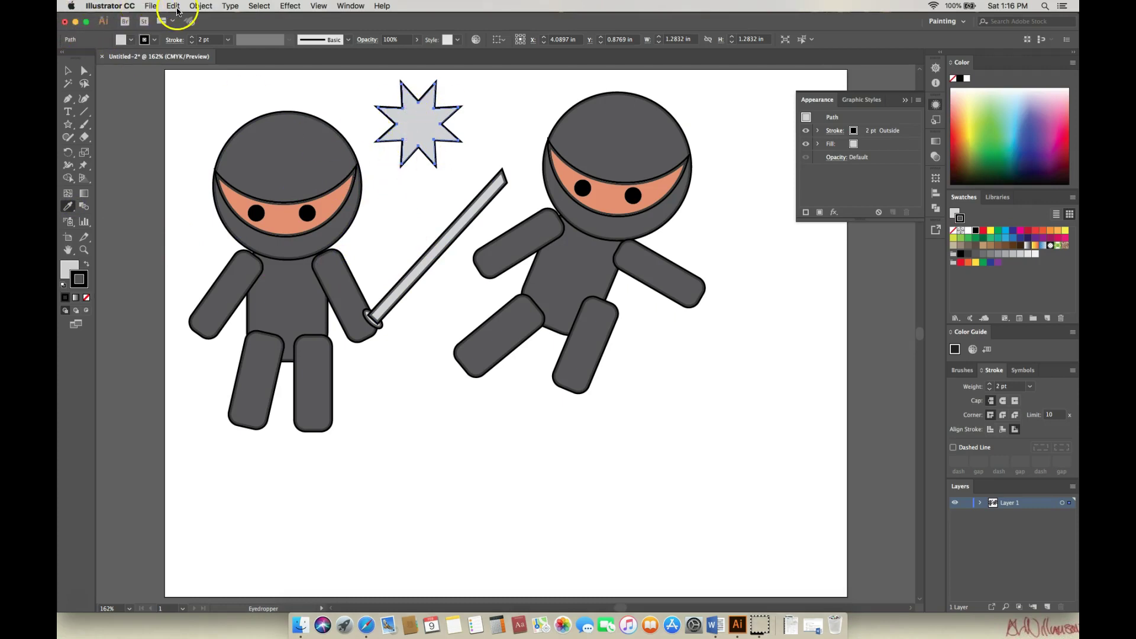
Shrink the star to about 1 in, rotate it slightly, and place it on the tilted ninja's right-hand hand.
{"action": "left_click", "coordinate": [67, 70]}
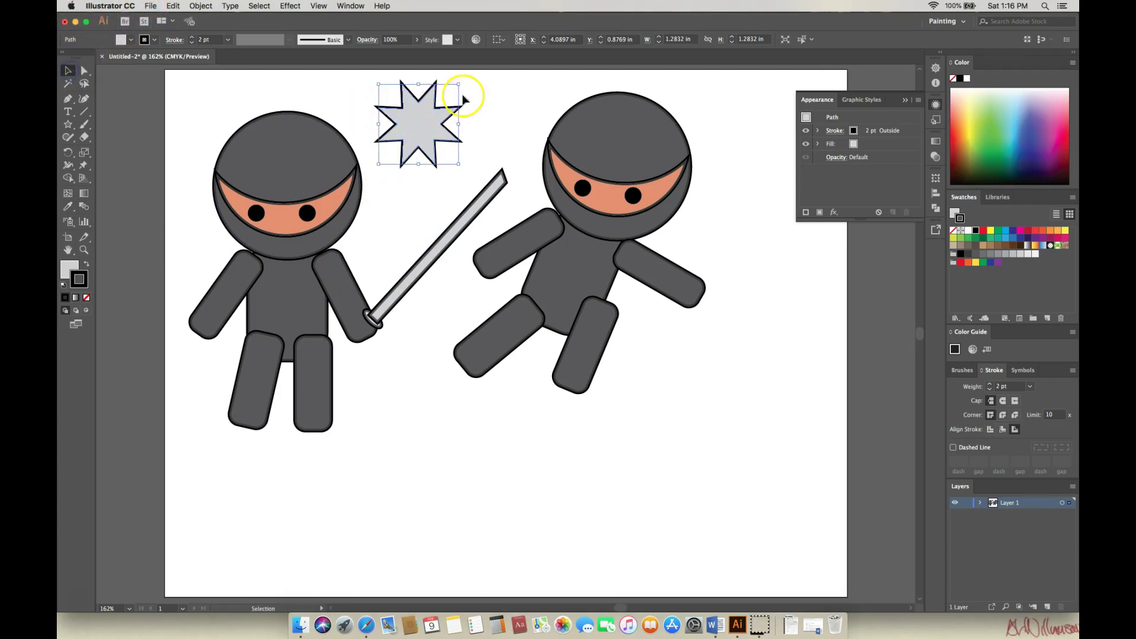
{"action": "left_click_drag", "start_coordinate": [459, 84], "coordinate": [759, 252]}
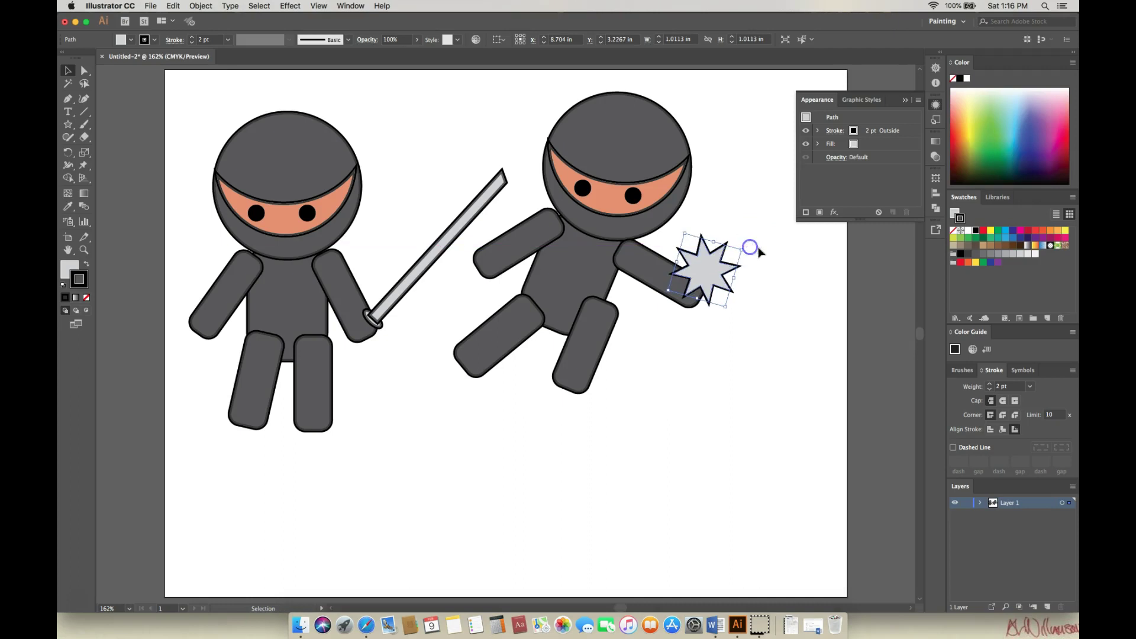
{"action": "left_click", "coordinate": [765, 258]}
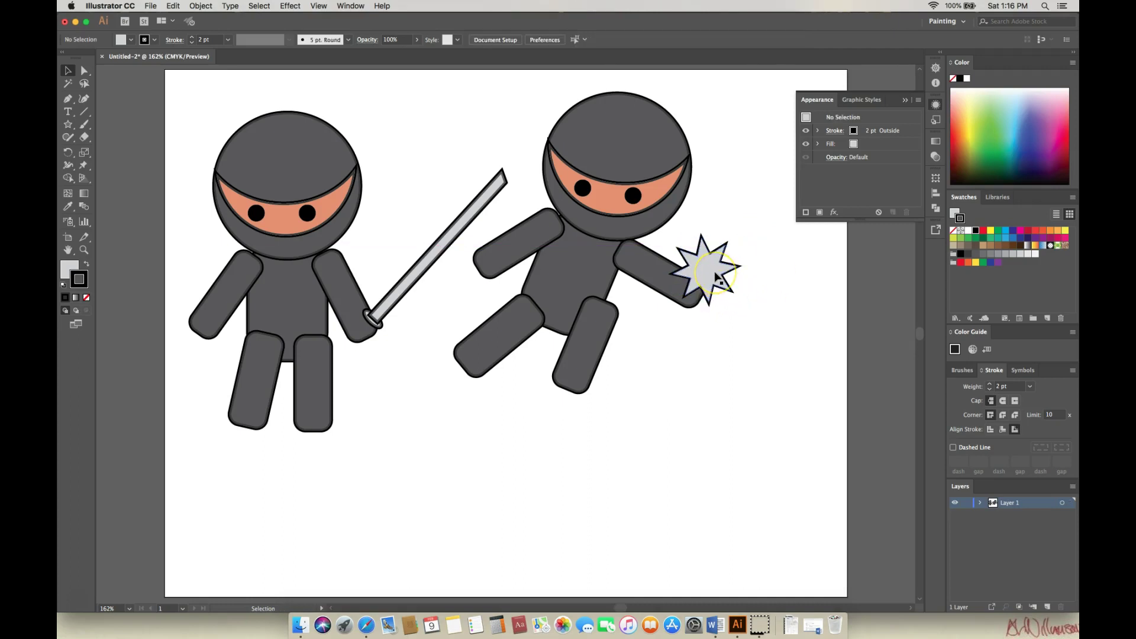
Duplicate the throwing star and place the copy over the tilted ninja's left-hand hand.
{"action": "left_click", "coordinate": [716, 277]}
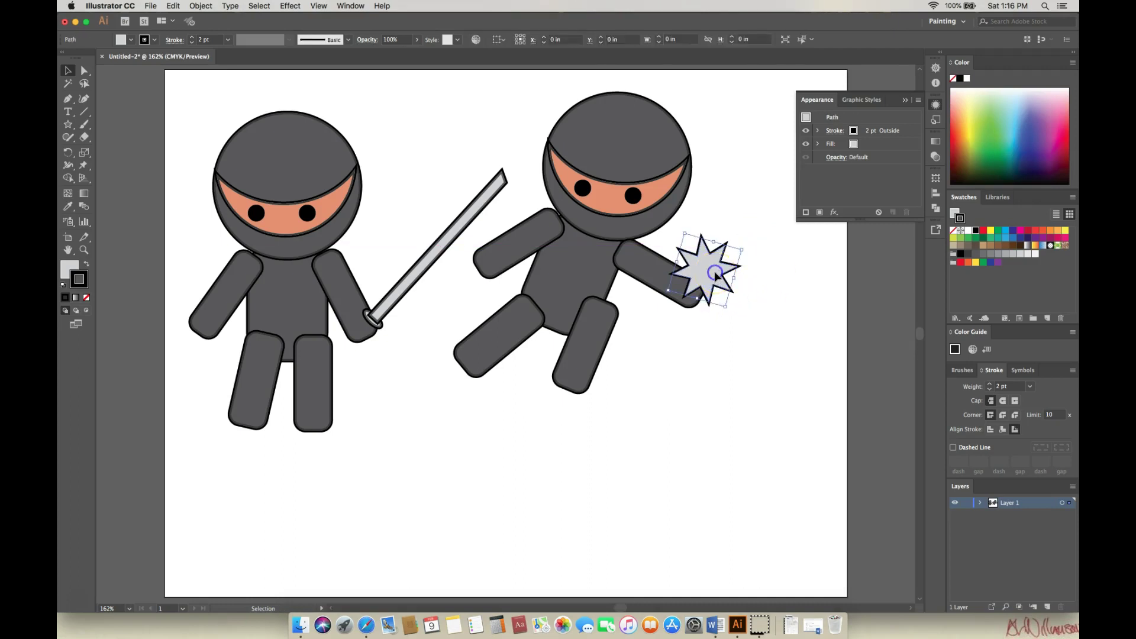
{"action": "left_click", "coordinate": [171, 11]}
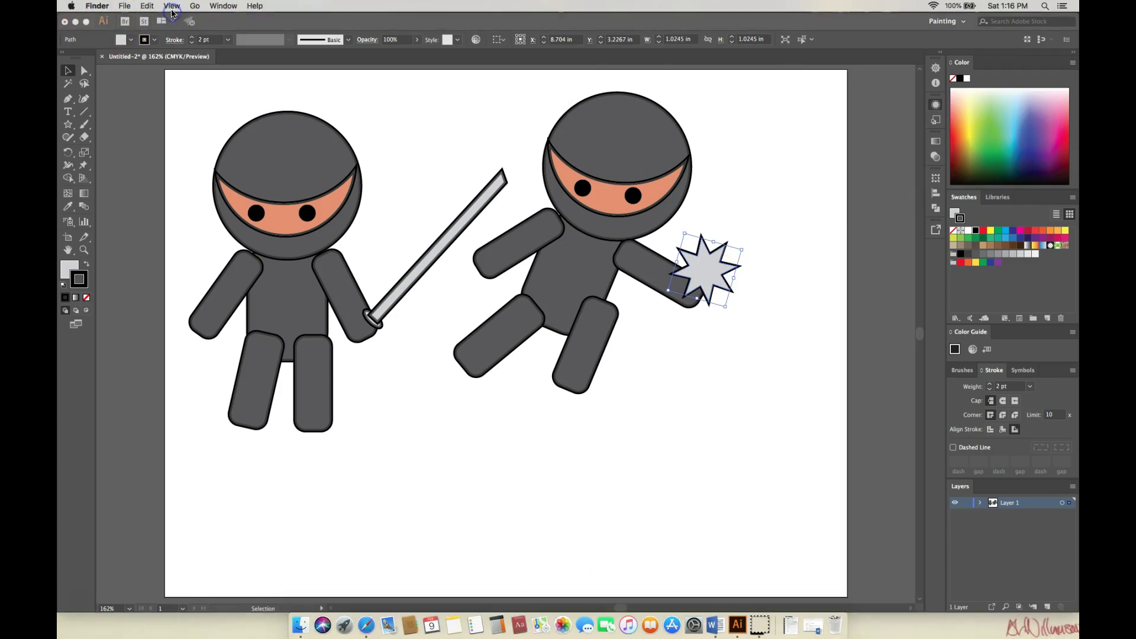
{"action": "left_click", "coordinate": [741, 196]}
{"action": "left_click", "coordinate": [173, 6]}
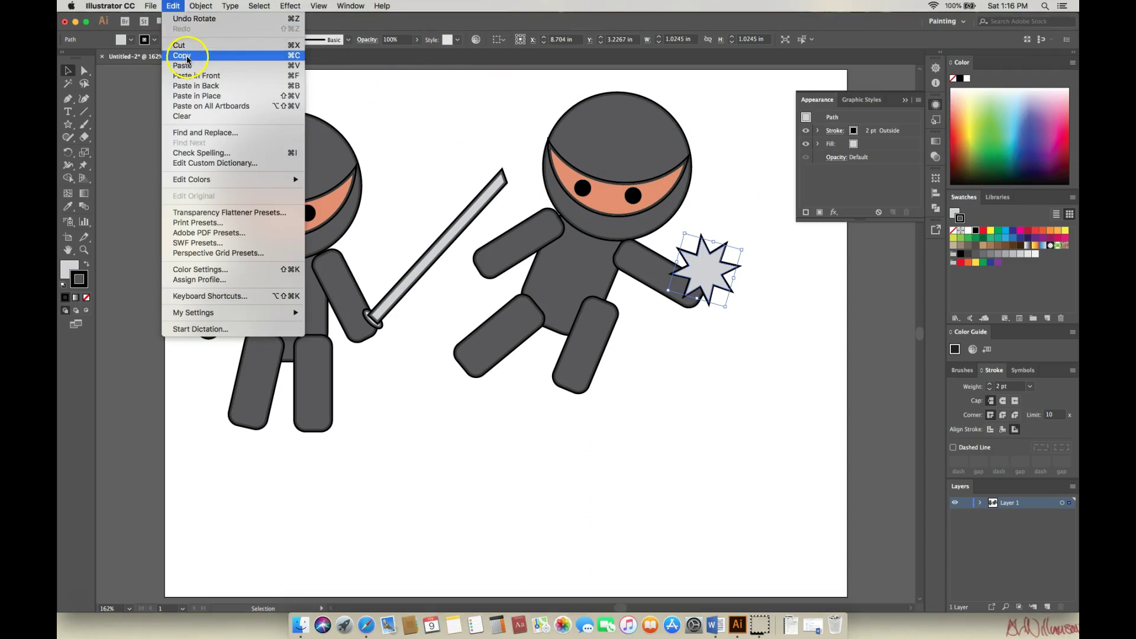
{"action": "left_click", "coordinate": [187, 55]}
{"action": "left_click", "coordinate": [173, 6]}
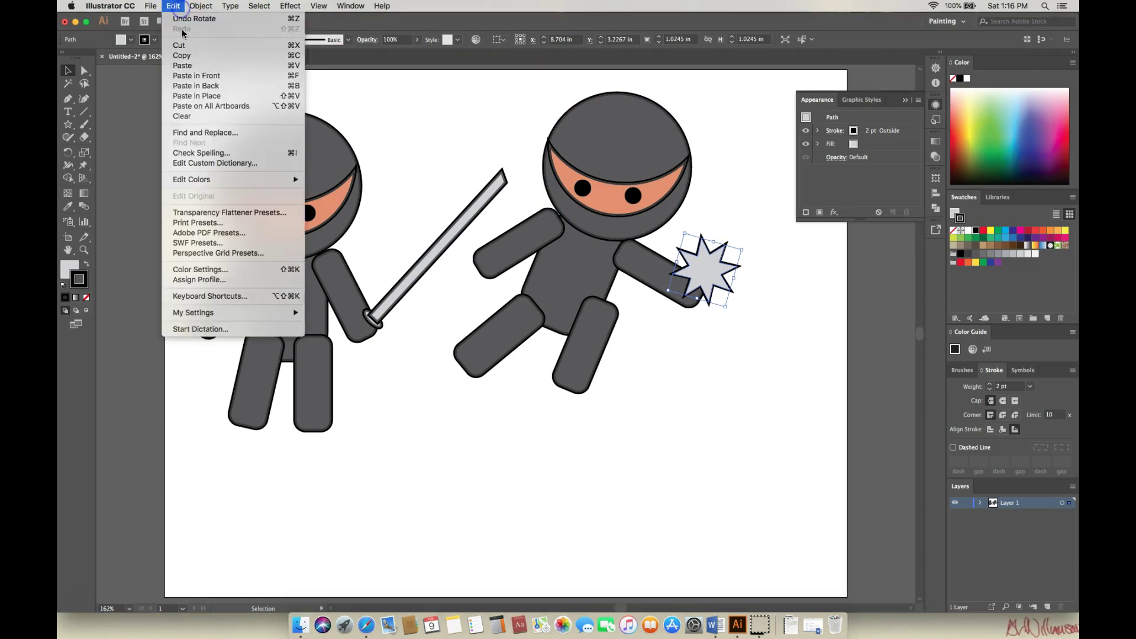
{"action": "left_click", "coordinate": [190, 65]}
{"action": "left_click_drag", "start_coordinate": [503, 322], "coordinate": [512, 247]}
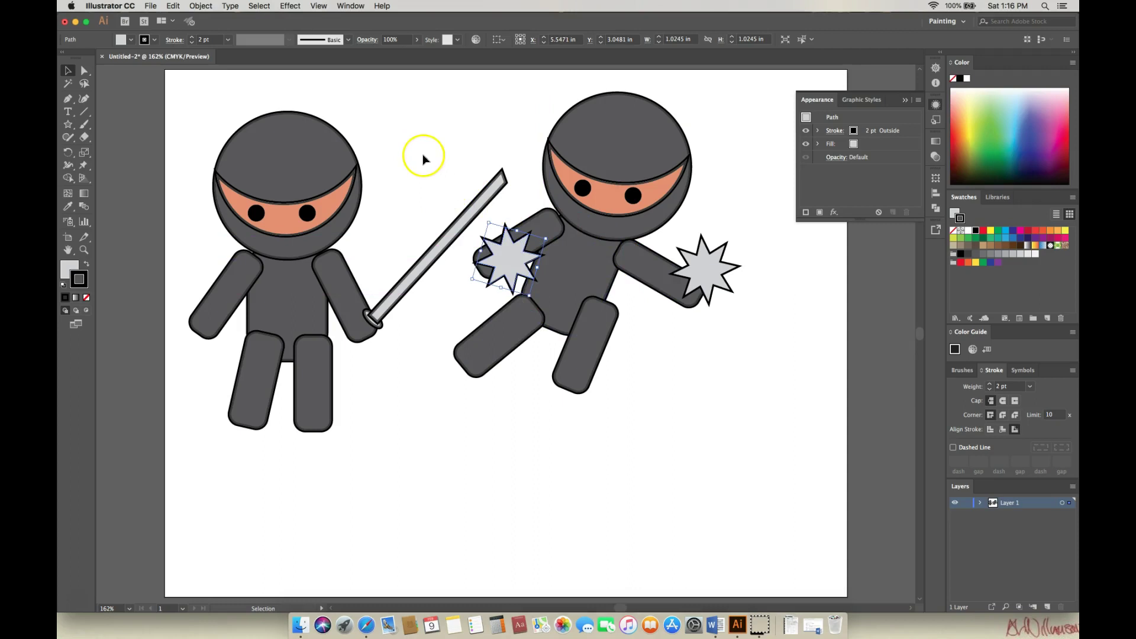
Squash and rotate the duplicate star to about 0.99 by 0.72 in, and set it back on the tilted ninja's left-hand hand.
{"action": "left_click_drag", "start_coordinate": [516, 256], "coordinate": [439, 130]}
{"action": "left_click_drag", "start_coordinate": [485, 96], "coordinate": [499, 141]}
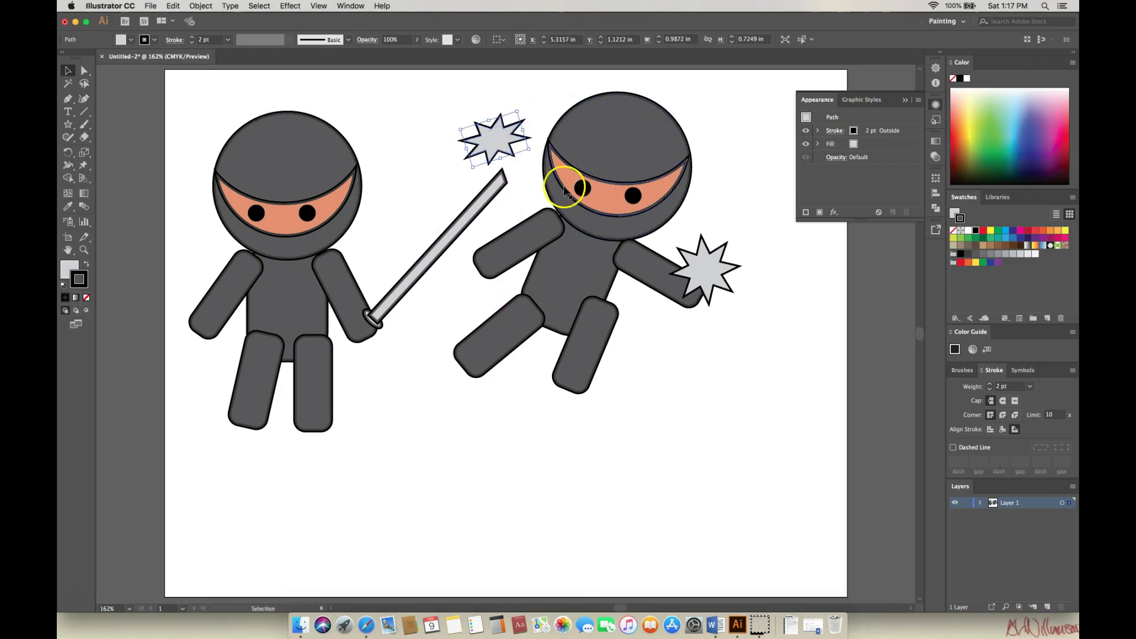
{"action": "left_click_drag", "start_coordinate": [505, 144], "coordinate": [493, 250]}
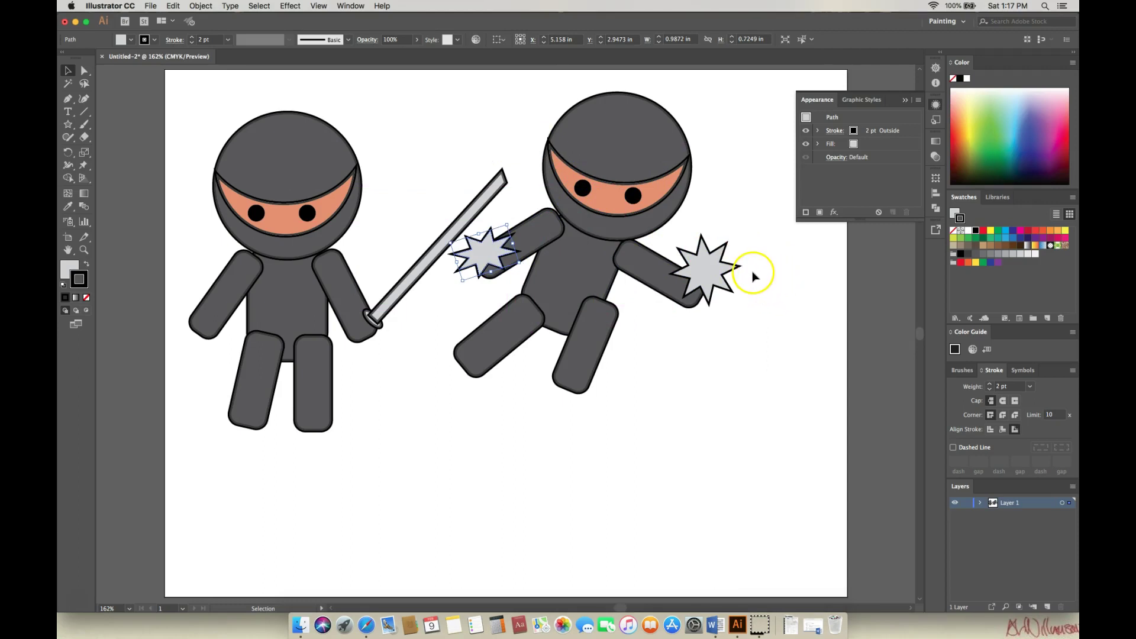
{"action": "left_click", "coordinate": [794, 278]}
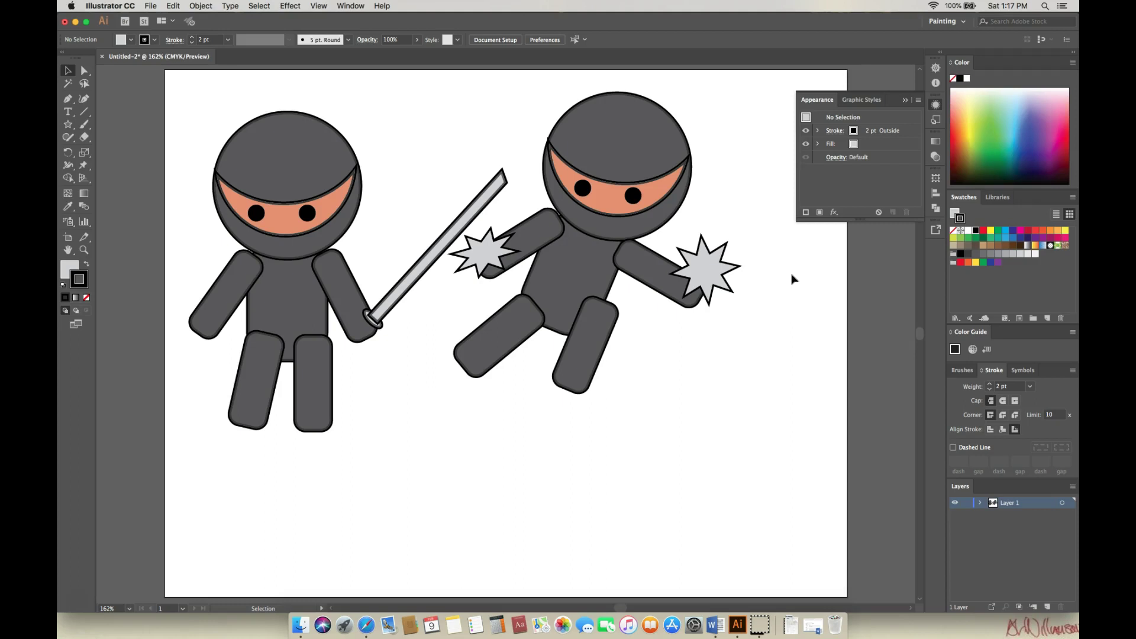
{"action": "left_click", "coordinate": [152, 8]}
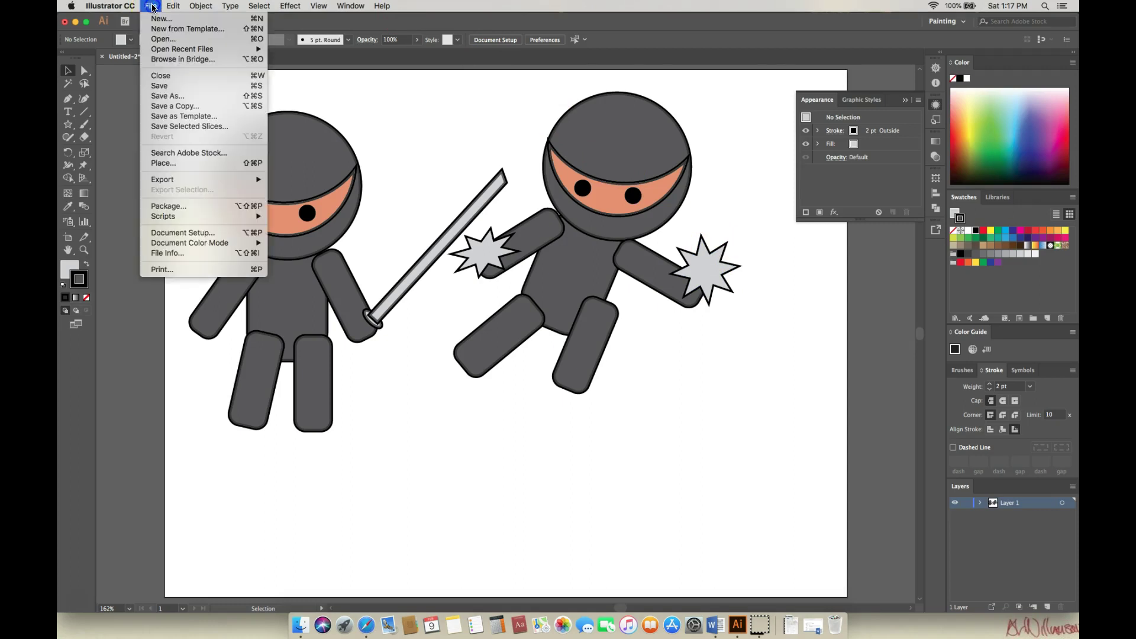
{"action": "left_click", "coordinate": [165, 39]}
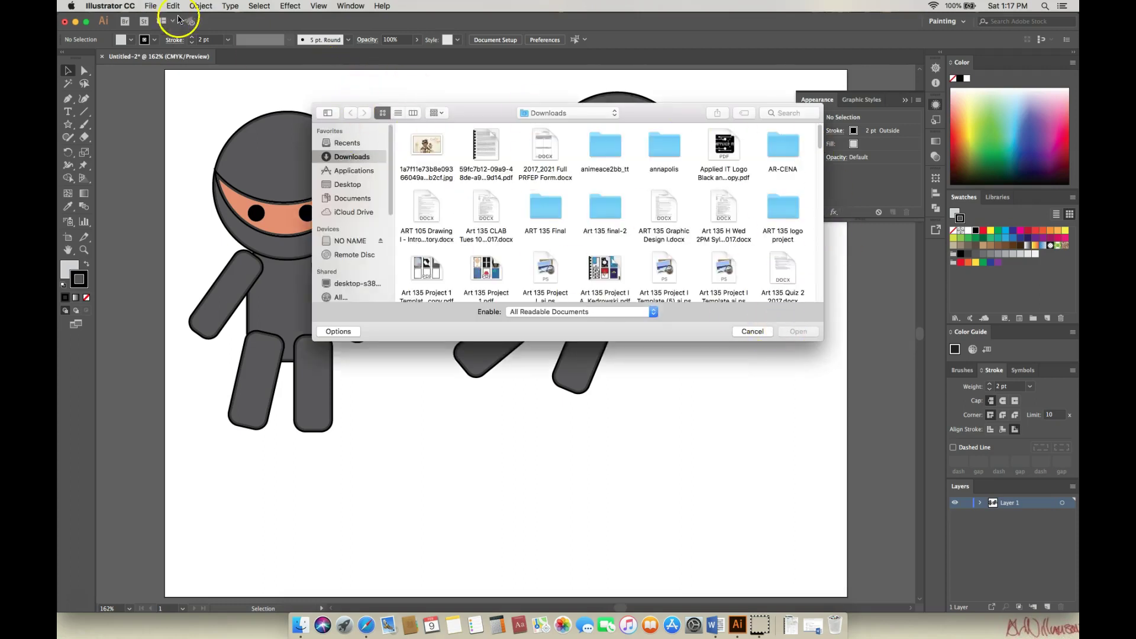
{"action": "left_click", "coordinate": [760, 333]}
Open the recent file Little Pirate 1.ai and examine its two pirate characters up close.
{"action": "left_click", "coordinate": [149, 7]}
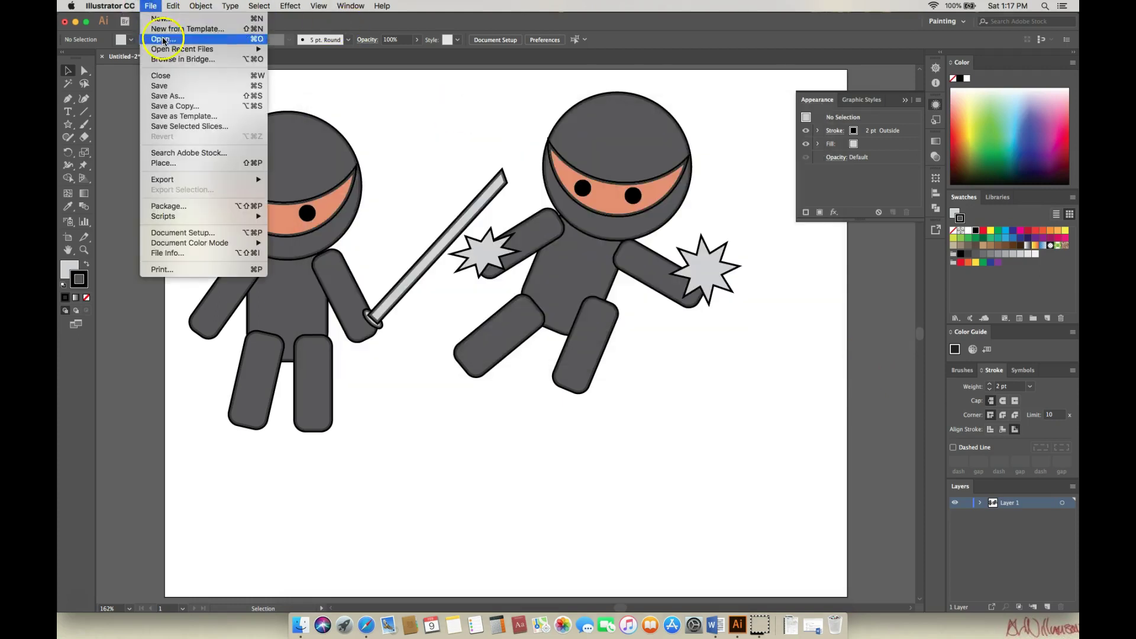
{"action": "mouse_move", "coordinate": [167, 52]}
{"action": "left_click", "coordinate": [307, 50]}
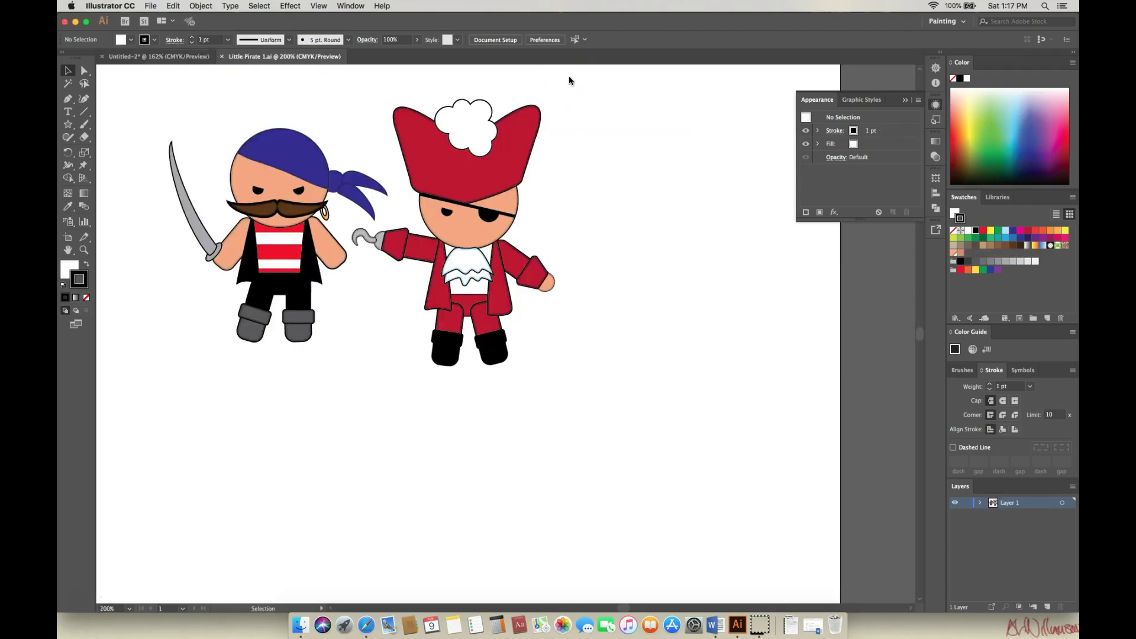
{"action": "left_click", "coordinate": [85, 250]}
{"action": "left_click", "coordinate": [404, 234]}
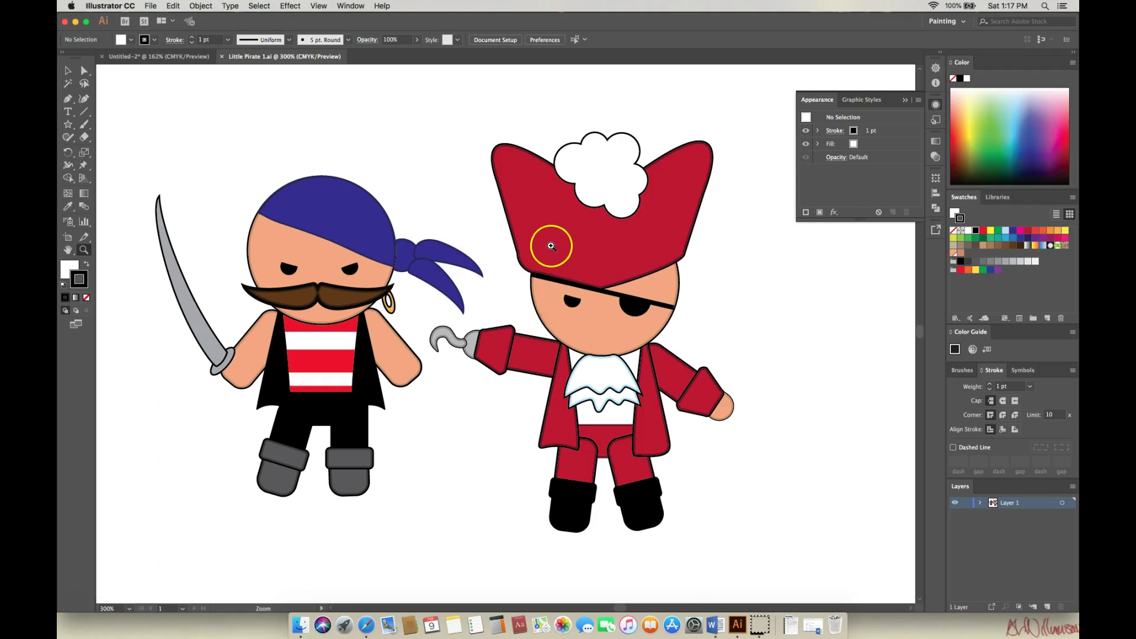